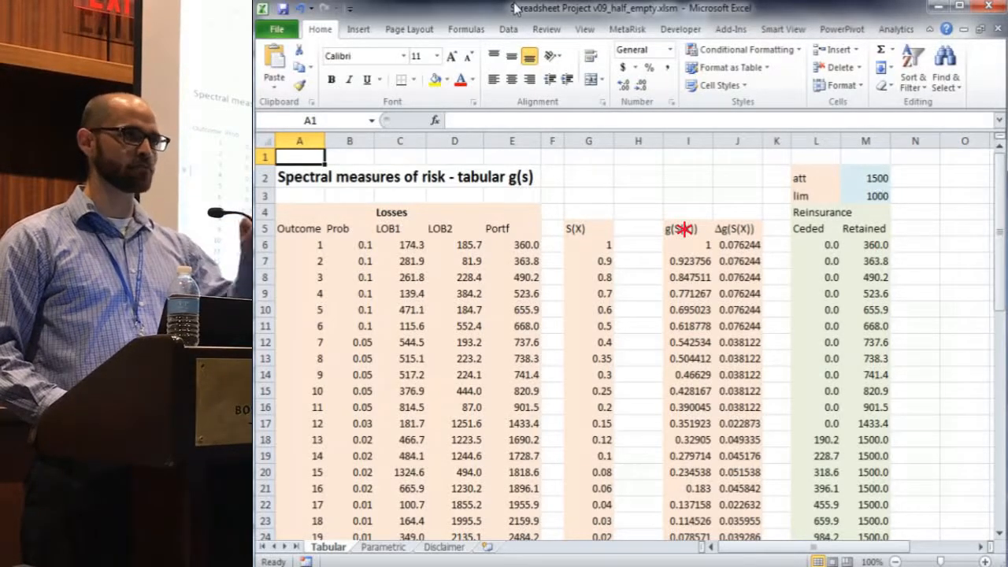
Select the r.O rate in I2 and flip between the Tabular and Parametric sheets to compare.
{"action": "key", "text": "ctrl+Page_Down"}
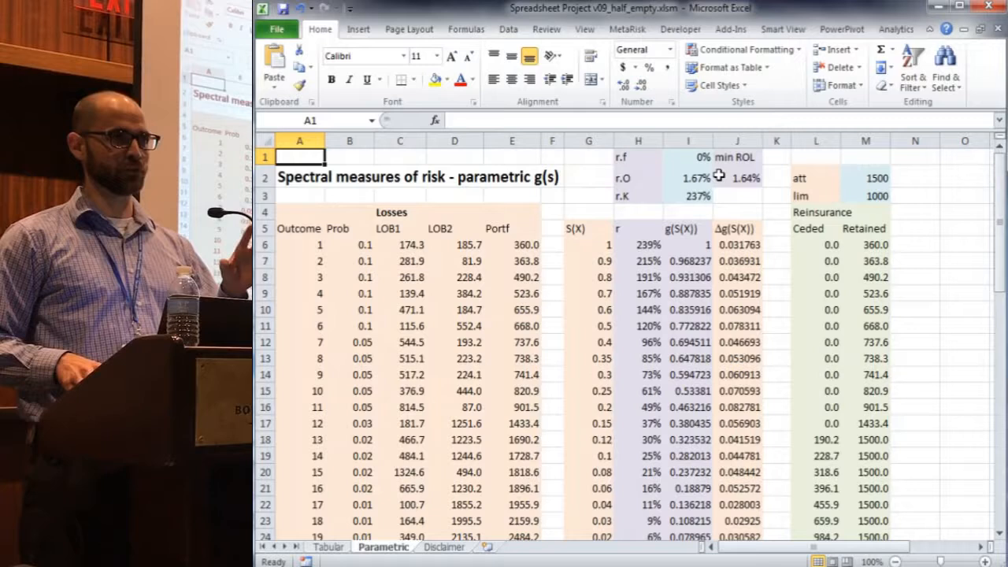
{"action": "left_click", "coordinate": [705, 178]}
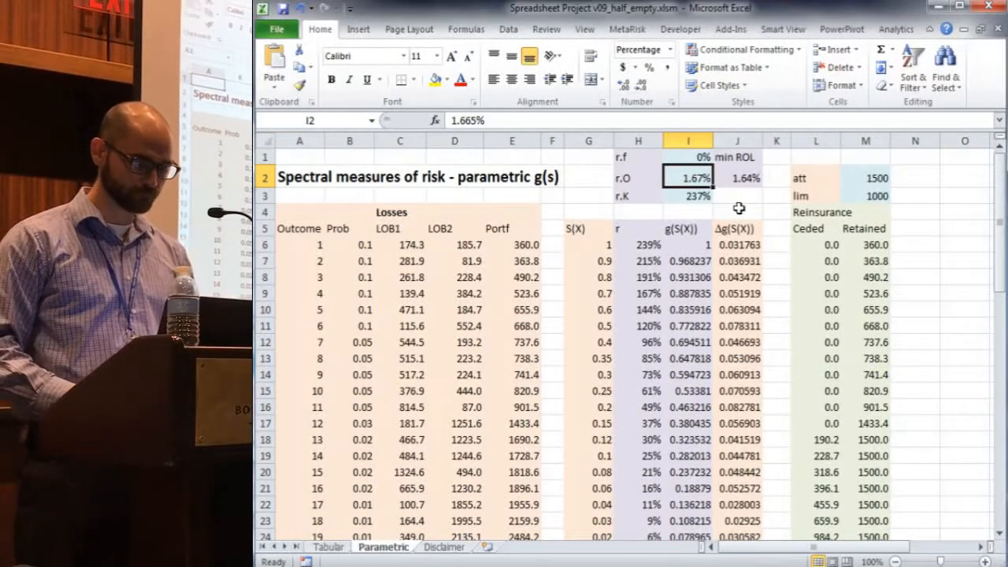
{"action": "key", "text": "ctrl+Page_Up"}
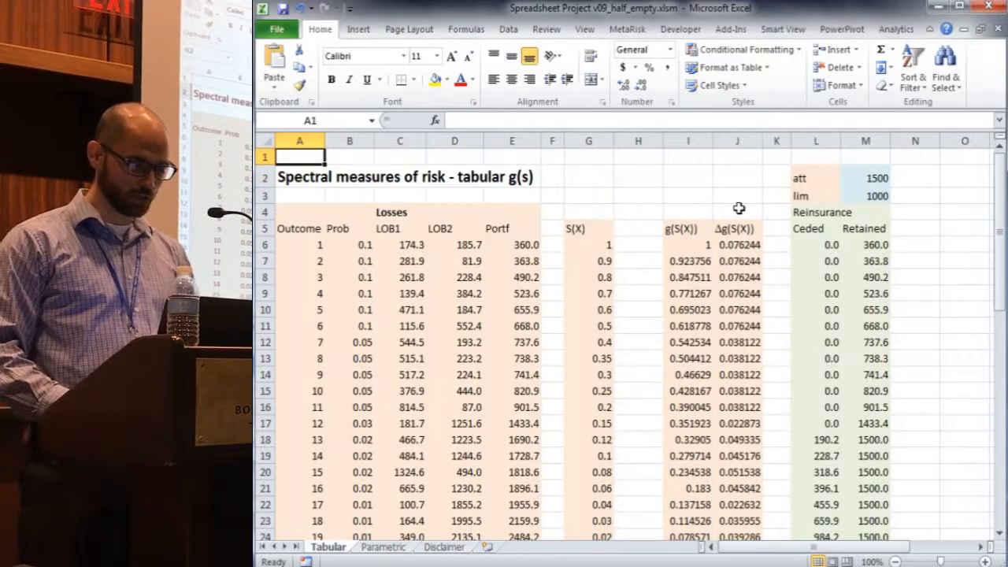
{"action": "key", "text": "ctrl+Page_Down"}
{"action": "key", "text": "ctrl+Page_Up"}
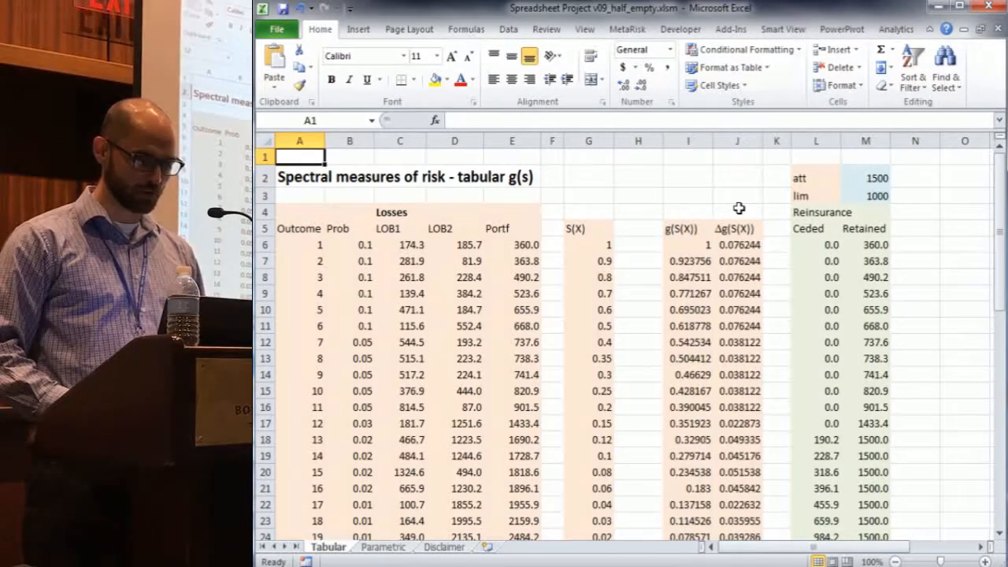
{"action": "key", "text": "ctrl+Page_Down"}
{"action": "key", "text": "ctrl+Page_Up"}
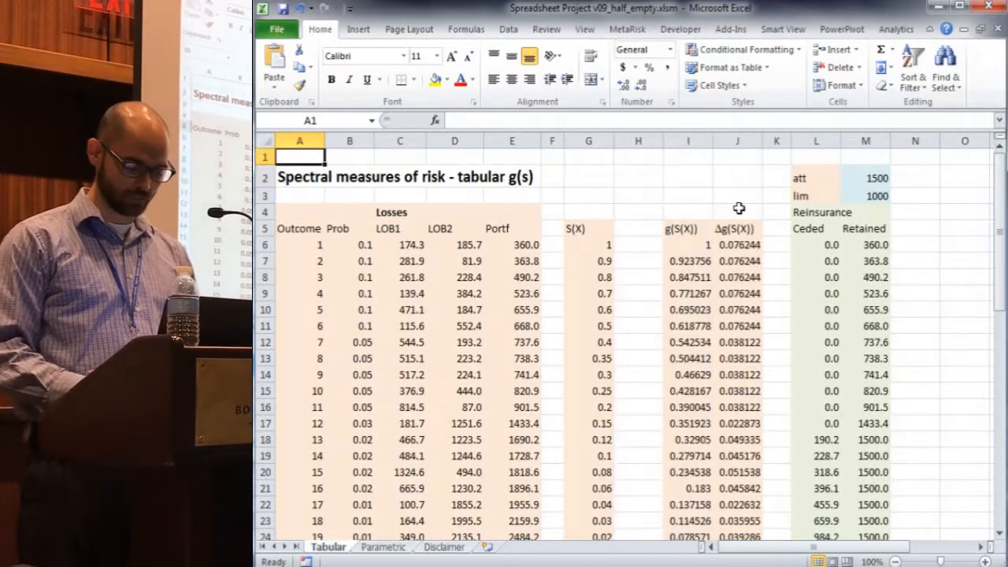
{"action": "key", "text": "ctrl+Page_Down"}
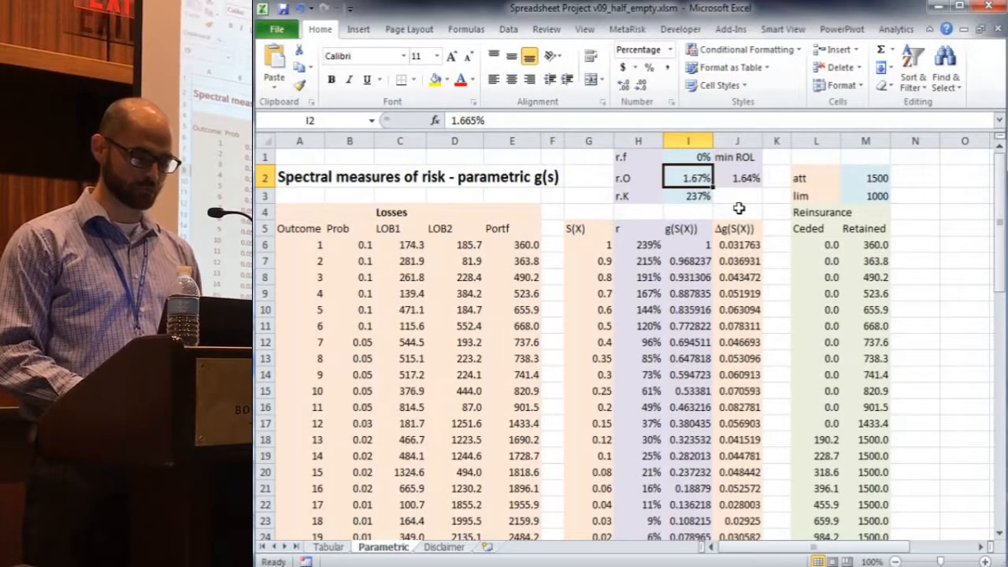
Move down to I7 and show its g(S(X)) formula built from S(X), r.f and r.
{"action": "key", "text": "Down"}
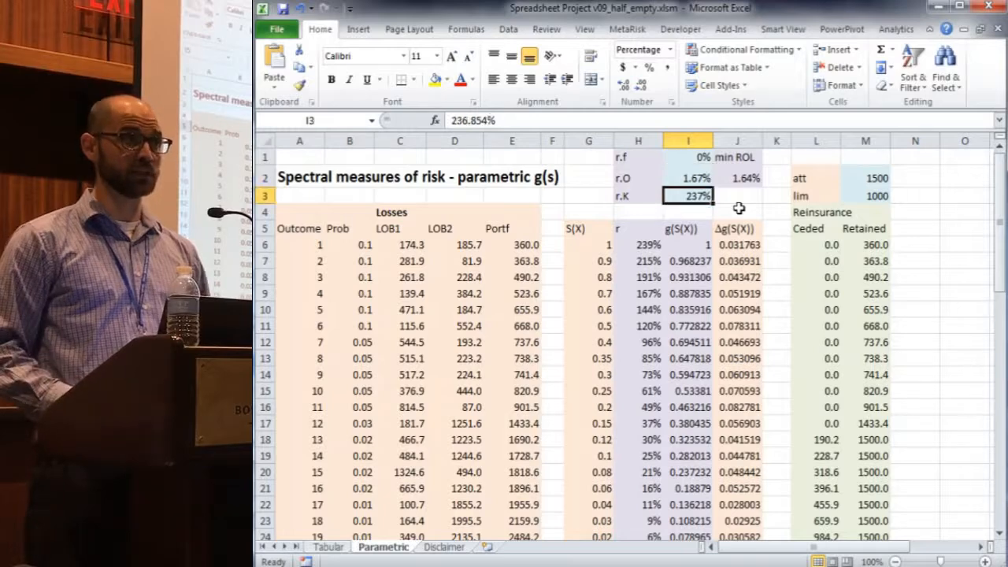
{"action": "key", "text": "Down"}
{"action": "key", "text": "Down"}
{"action": "key", "text": "Down"}
{"action": "key", "text": "Down"}
{"action": "key", "text": "F2"}
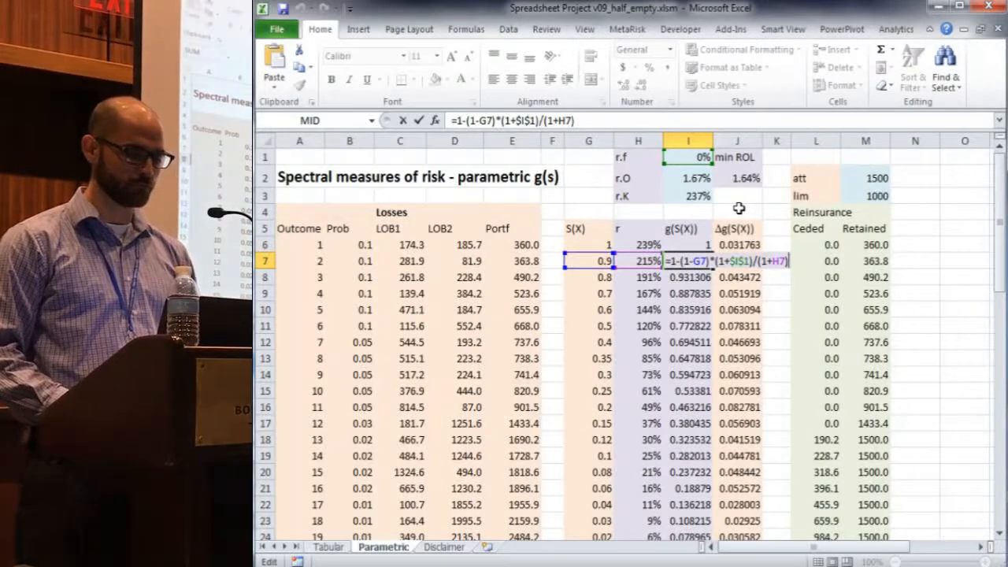
{"action": "key", "text": "Escape"}
{"action": "key", "text": "Left"}
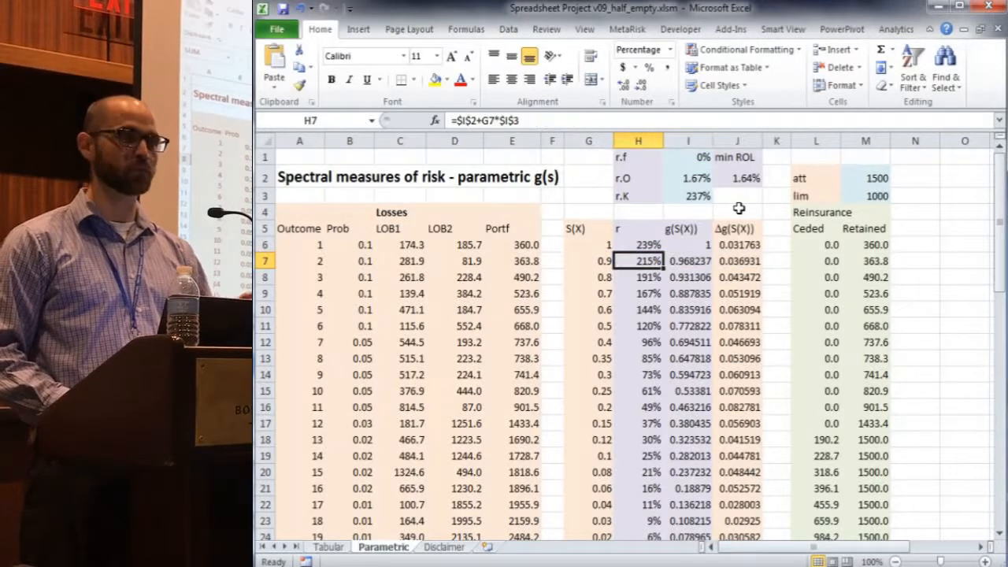
{"action": "key", "text": "F2"}
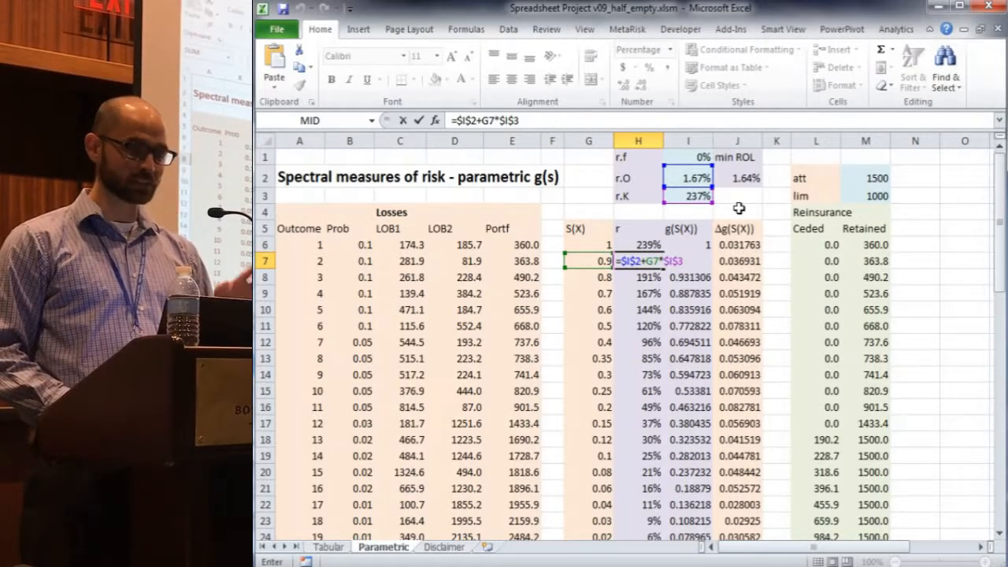
{"action": "key", "text": "ctrl+Return"}
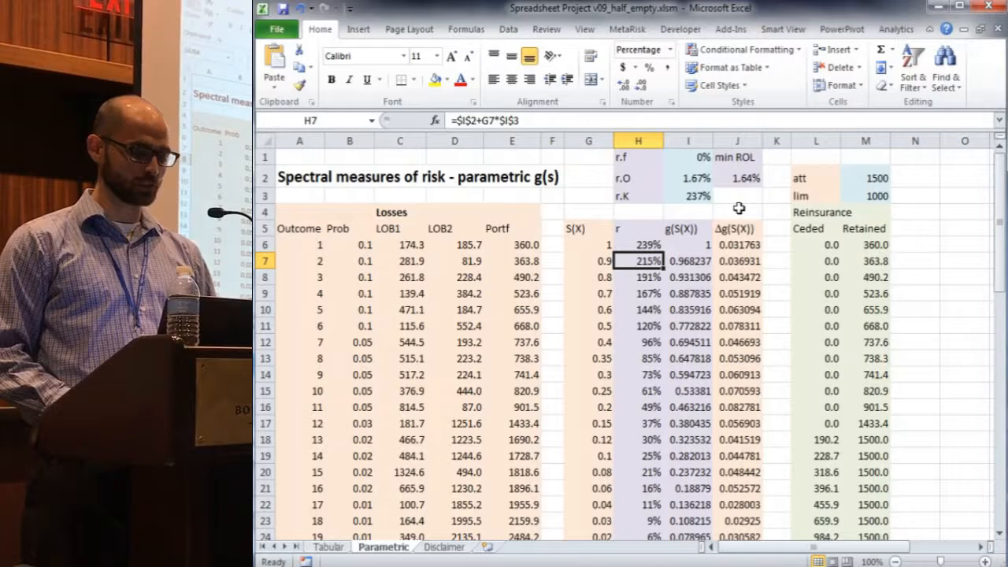
{"action": "key", "text": "Up"}
{"action": "key", "text": "Up"}
{"action": "key", "text": "Up"}
{"action": "key", "text": "Up"}
{"action": "key", "text": "Up"}
{"action": "key", "text": "Up"}
{"action": "key", "text": "Right"}
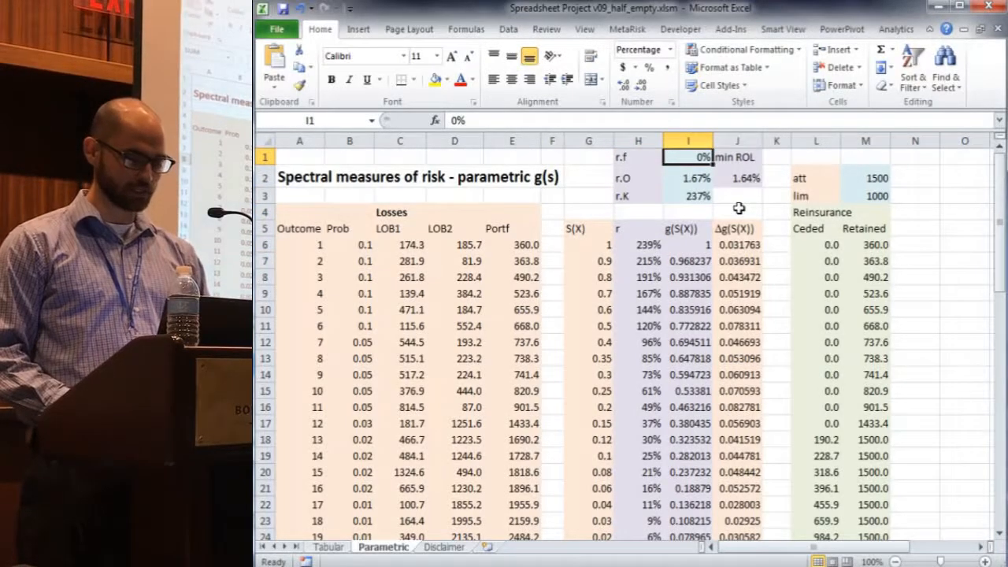
{"action": "key", "text": "Down"}
{"action": "key", "text": "Down"}
{"action": "key", "text": "Down"}
{"action": "key", "text": "Down"}
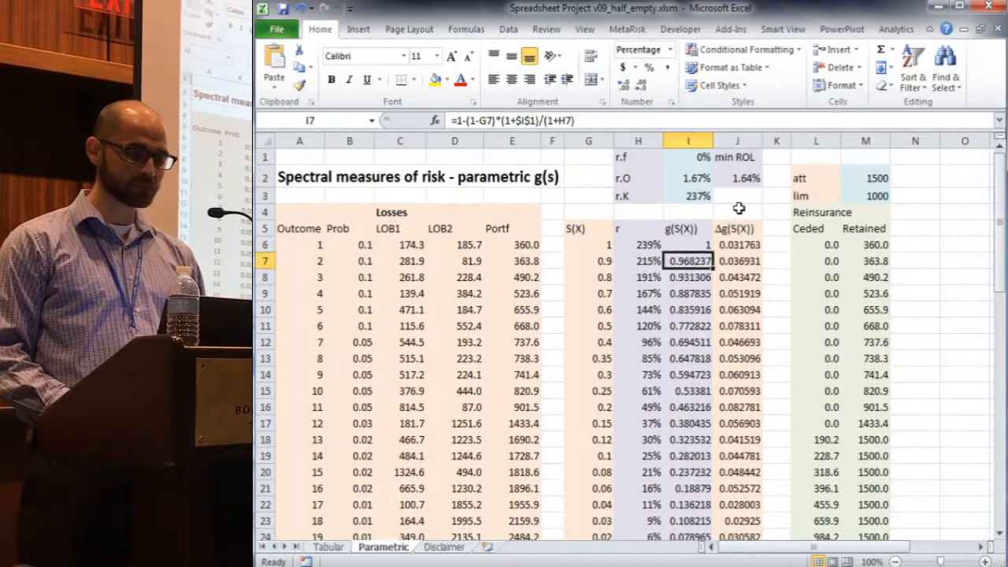
{"action": "key", "text": "F2"}
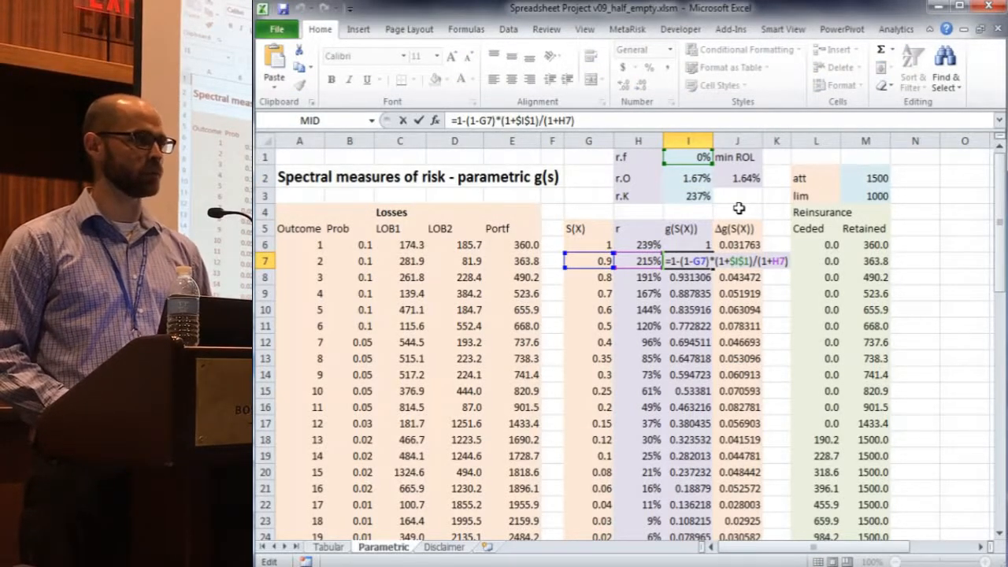
{"action": "key", "text": "Return"}
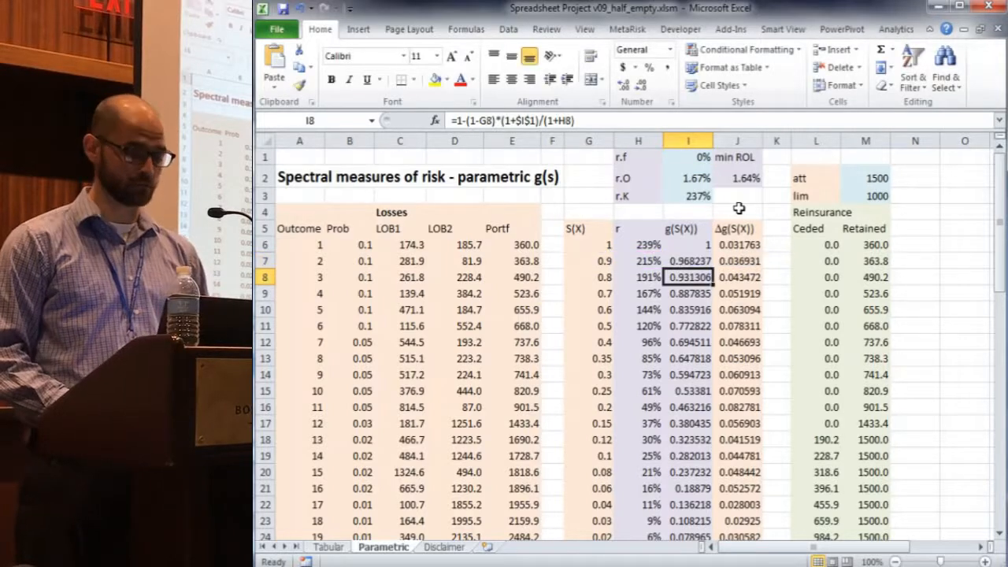
{"action": "key", "text": "Up"}
{"action": "key", "text": "Up"}
{"action": "key", "text": "Up"}
{"action": "key", "text": "Up"}
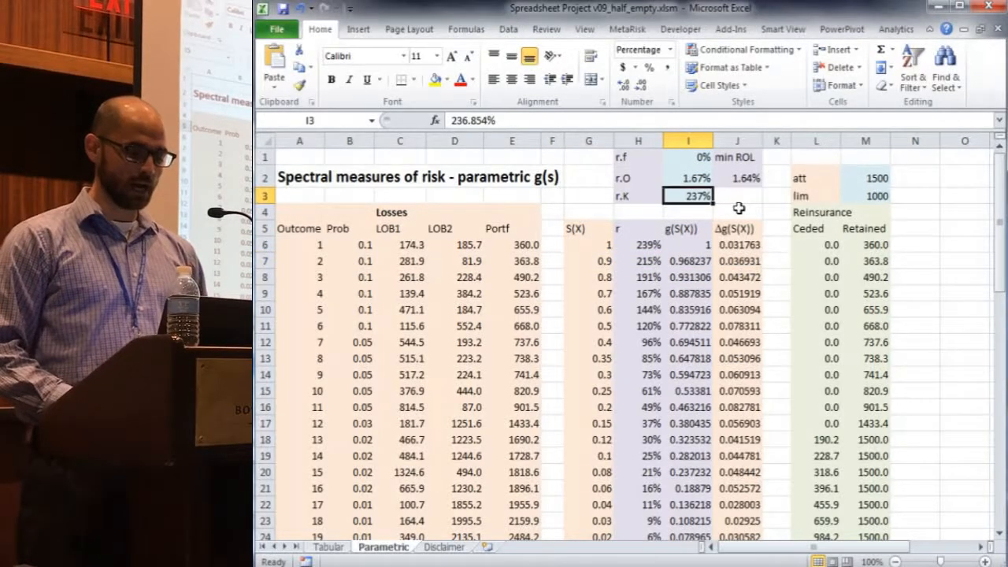
{"action": "key", "text": "Up"}
{"action": "key", "text": "shift+Down"}
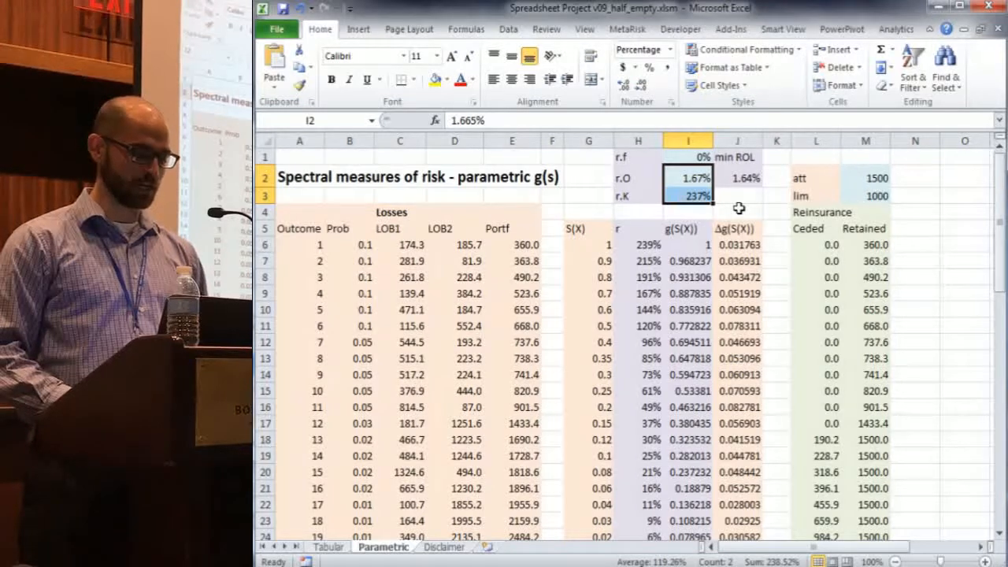
{"action": "key", "text": "Down"}
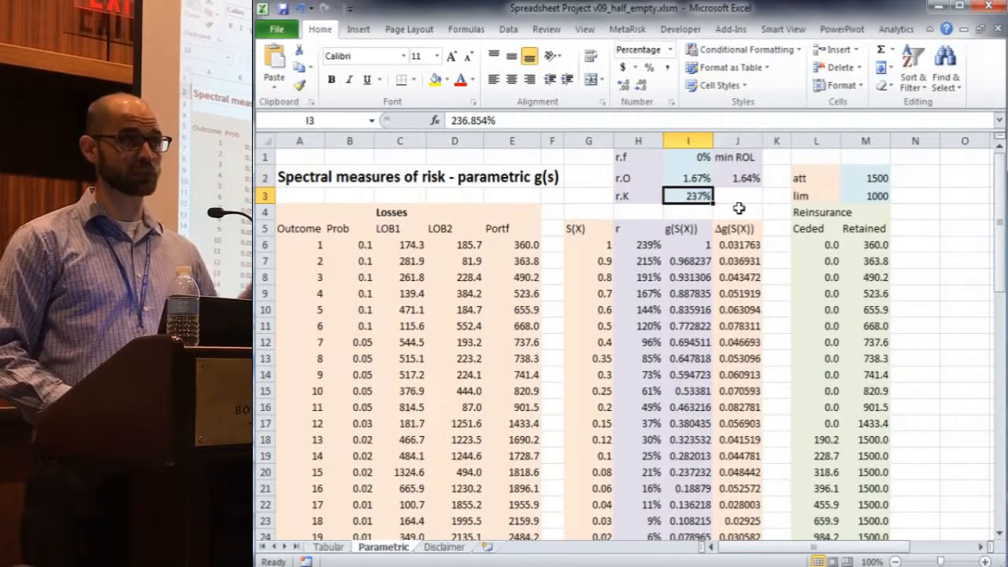
{"action": "key", "text": "Down"}
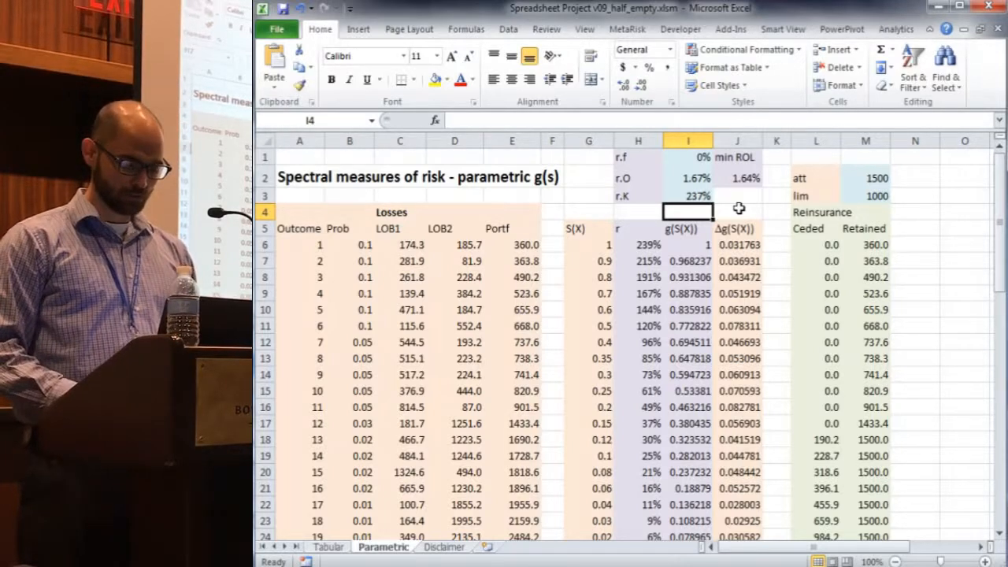
Show the Δg(S(X)) formula =I7-I8 in J7 and confirm it unchanged.
{"action": "key", "text": "Down"}
{"action": "key", "text": "Down"}
{"action": "key", "text": "Down"}
{"action": "key", "text": "Right"}
{"action": "key", "text": "F2"}
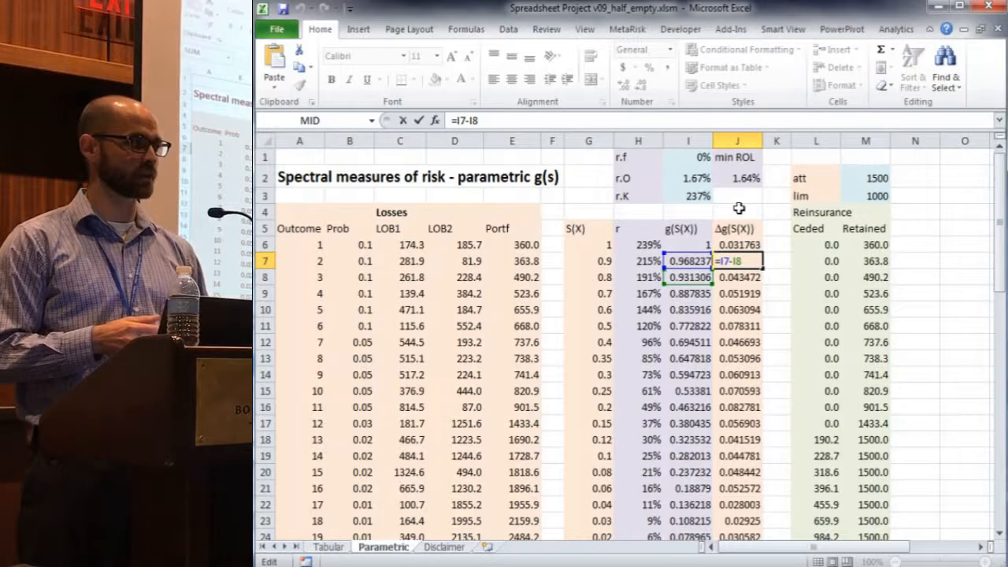
{"action": "key", "text": "ctrl+Return"}
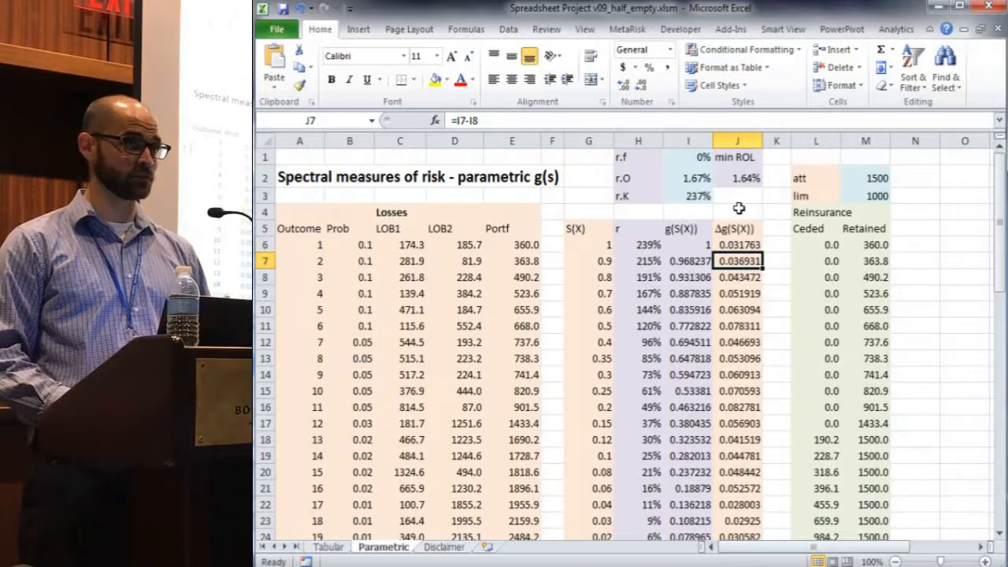
Move down column J to the Assessment section and the reinsurance offer rows.
{"action": "key", "text": "Down"}
{"action": "key", "text": "Down"}
{"action": "key", "text": "Down"}
{"action": "key", "text": "ctrl+Down"}
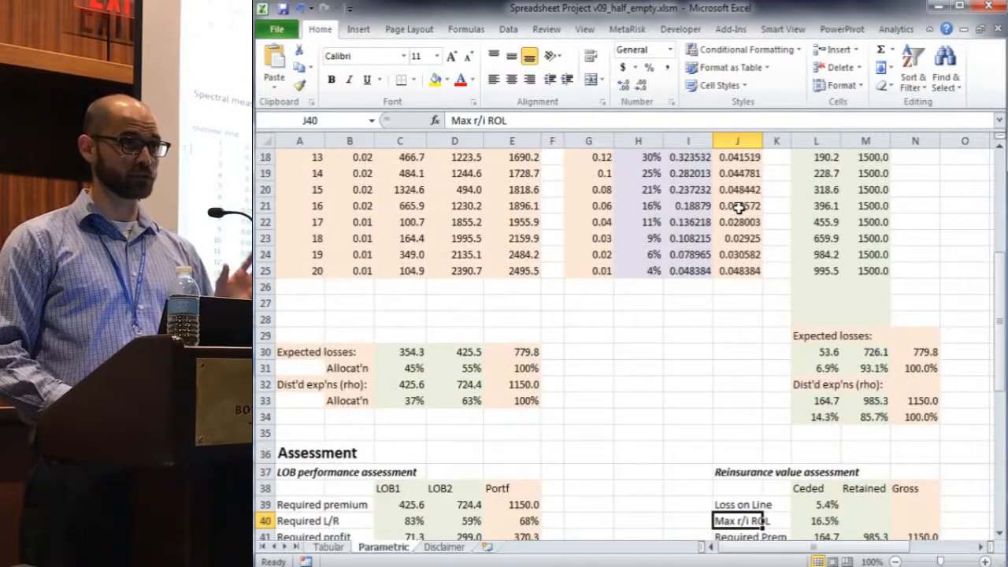
{"action": "key", "text": "Down"}
{"action": "key", "text": "ctrl+Down"}
{"action": "key", "text": "ctrl+Down"}
{"action": "key", "text": "ctrl+Down"}
{"action": "key", "text": "Down"}
{"action": "key", "text": "Down"}
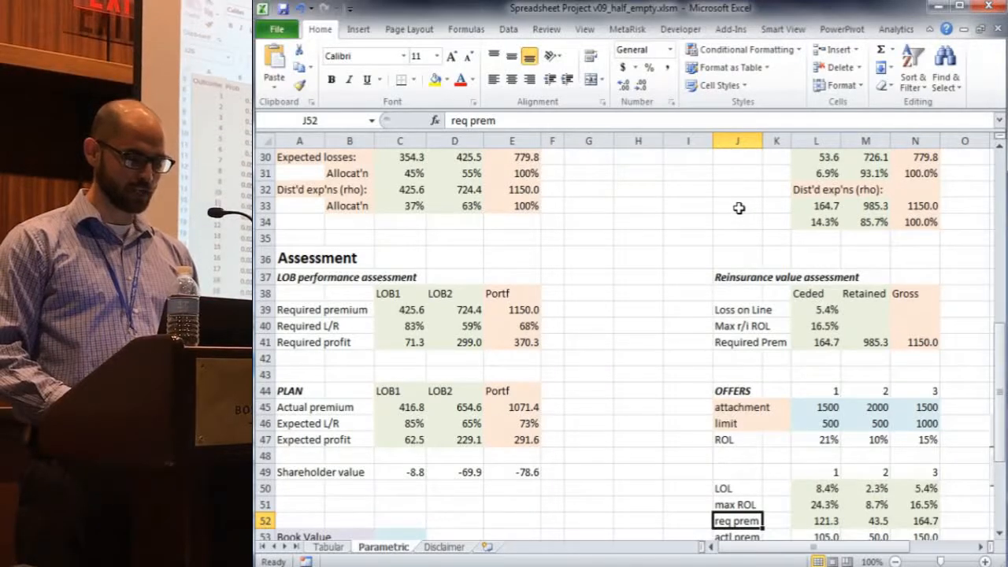
{"action": "key", "text": "ctrl+Page_Up"}
{"action": "key", "text": "Down"}
{"action": "key", "text": "ctrl+Down"}
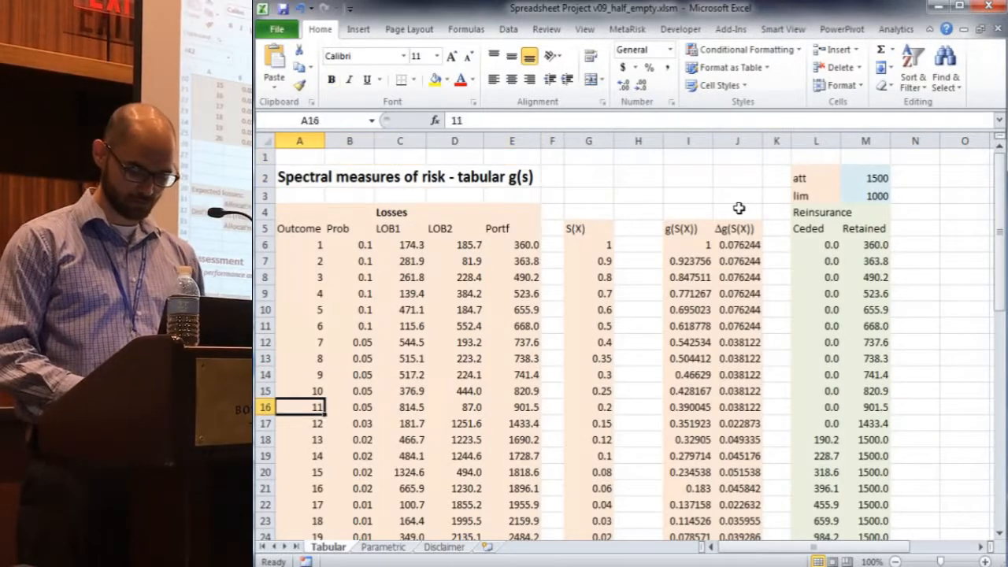
{"action": "key", "text": "ctrl+Down"}
{"action": "key", "text": "ctrl+Down"}
{"action": "key", "text": "ctrl+Down"}
{"action": "key", "text": "ctrl+Down"}
{"action": "key", "text": "ctrl+Down"}
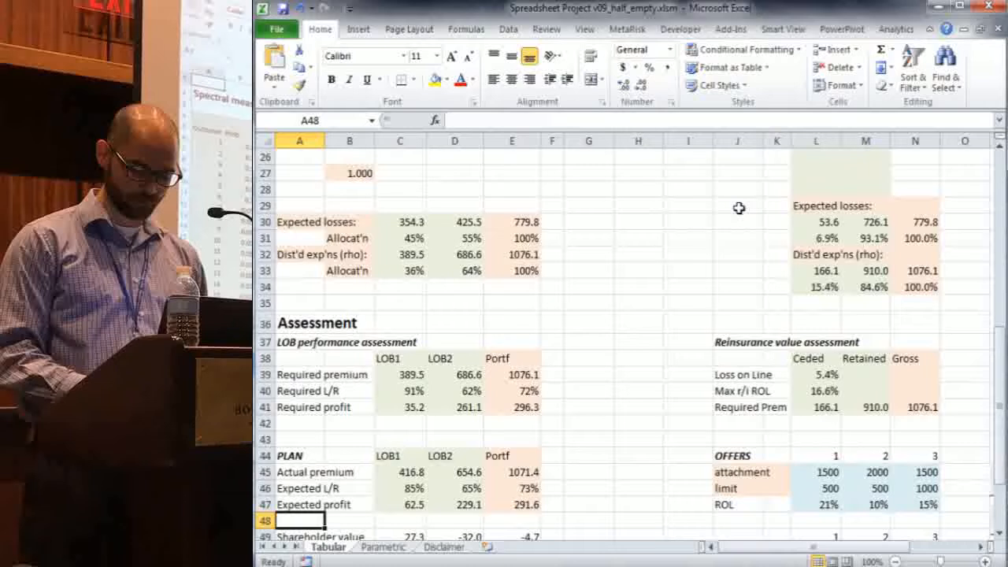
{"action": "key", "text": "ctrl+Down"}
{"action": "key", "text": "ctrl+Down"}
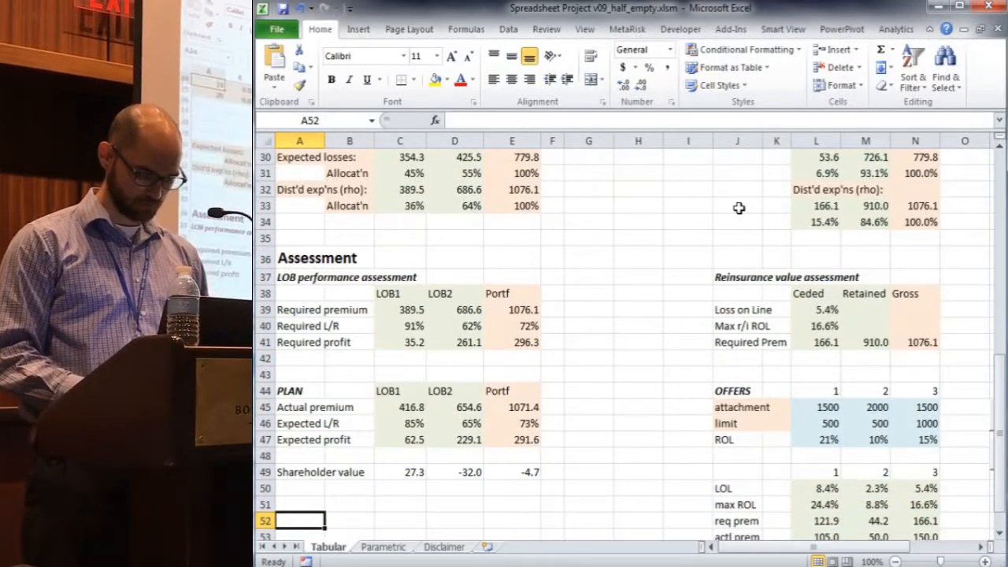
{"action": "key", "text": "ctrl+Page_Down"}
{"action": "key", "text": "ctrl+Page_Up"}
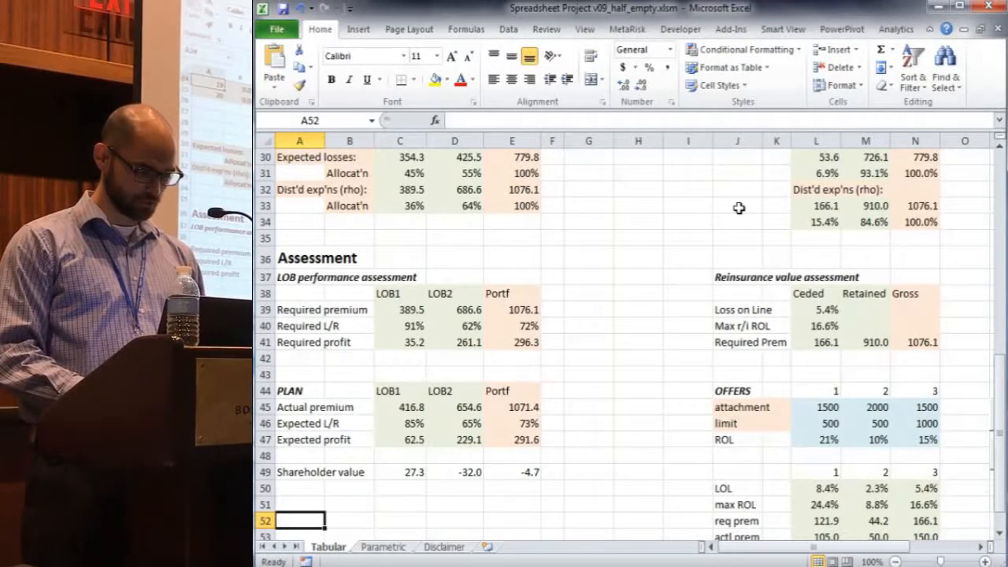
{"action": "key", "text": "Up"}
{"action": "key", "text": "Up"}
{"action": "key", "text": "Up"}
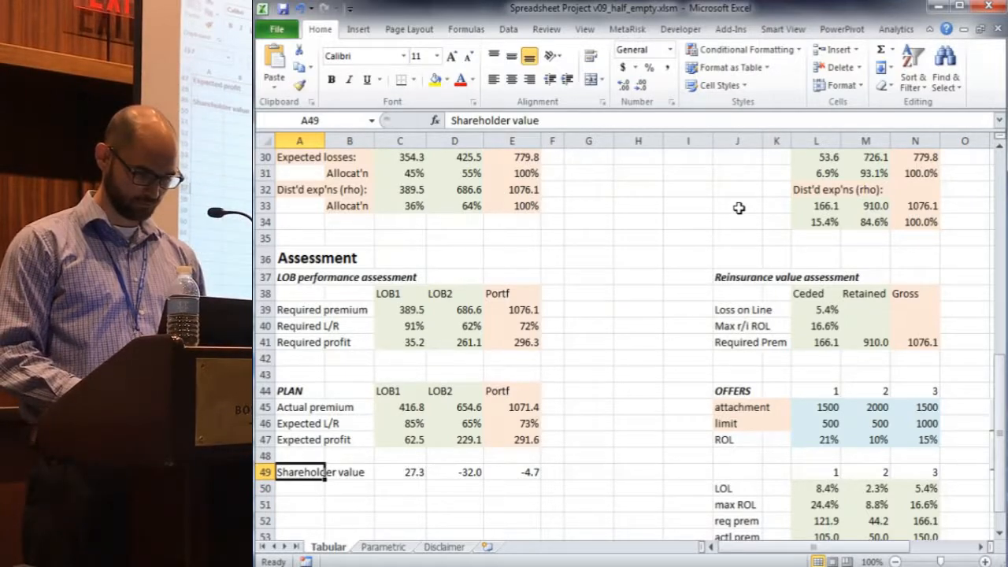
{"action": "key", "text": "Right"}
{"action": "key", "text": "Right"}
{"action": "key", "text": "shift+Right"}
{"action": "key", "text": "shift+Right"}
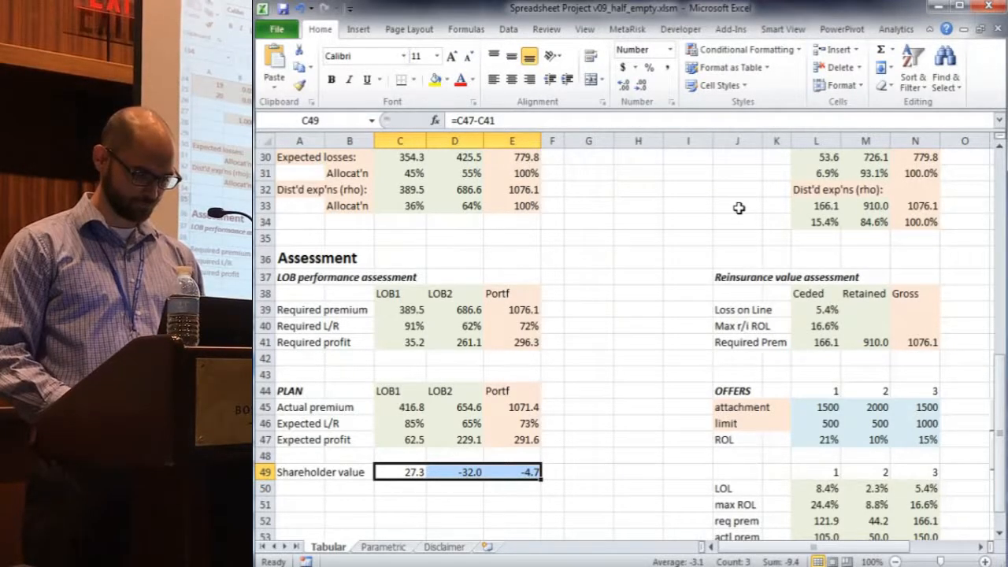
{"action": "key", "text": "Up"}
{"action": "key", "text": "Up"}
{"action": "key", "text": "Up"}
{"action": "key", "text": "Up"}
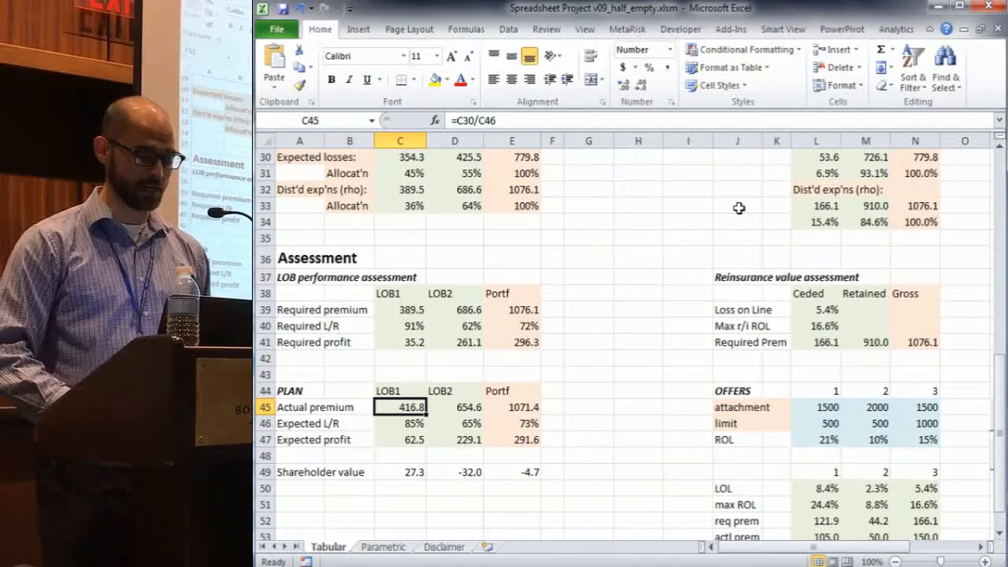
{"action": "key", "text": "Down"}
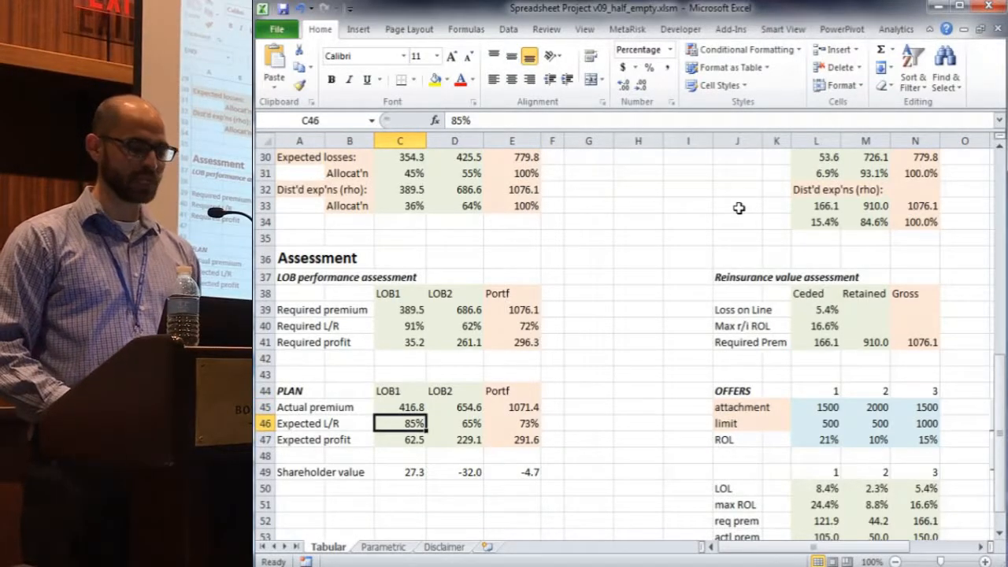
{"action": "key", "text": "shift+Right"}
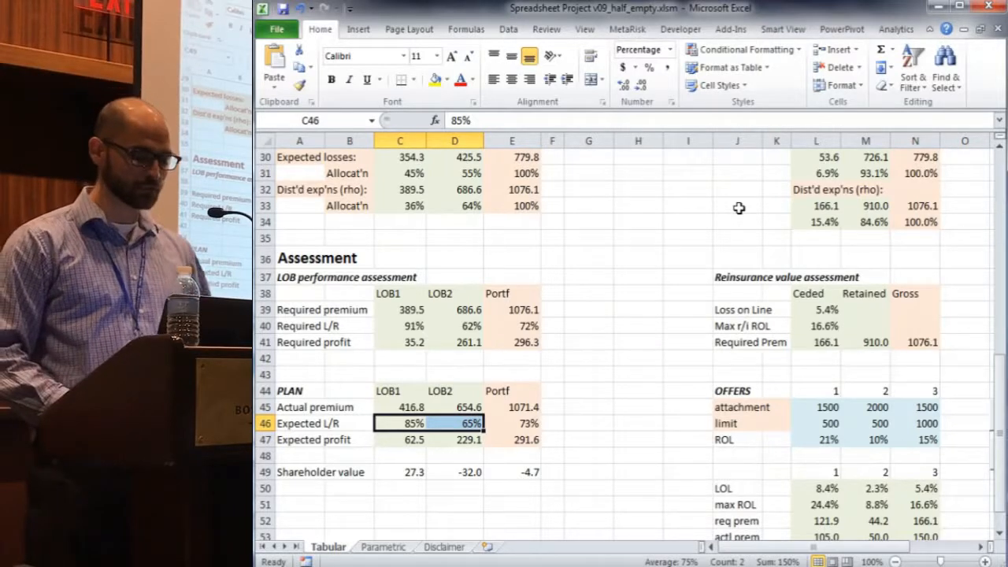
{"action": "key", "text": "Up"}
{"action": "key", "text": "Up"}
{"action": "key", "text": "Up"}
{"action": "key", "text": "Up"}
{"action": "key", "text": "Up"}
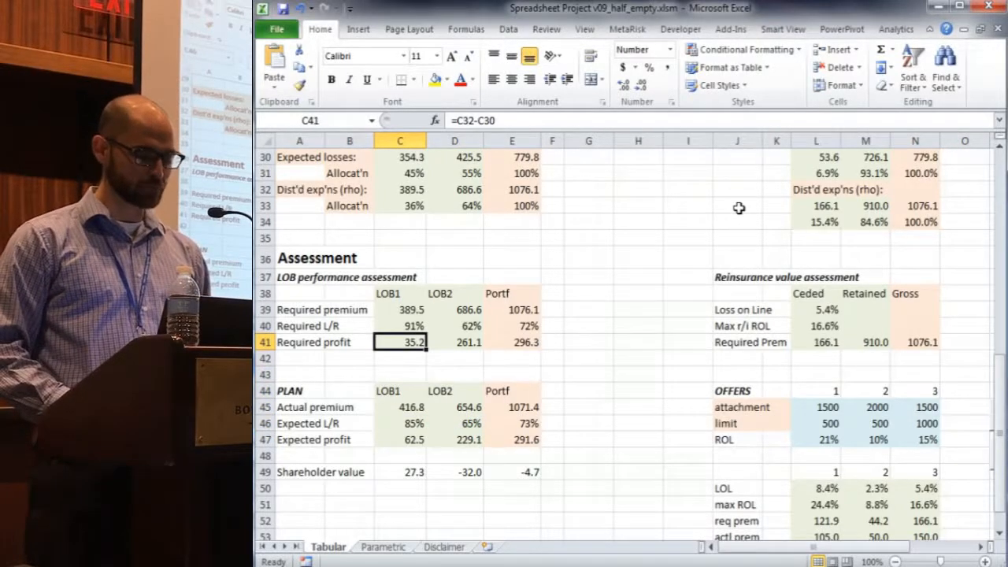
{"action": "key", "text": "Up"}
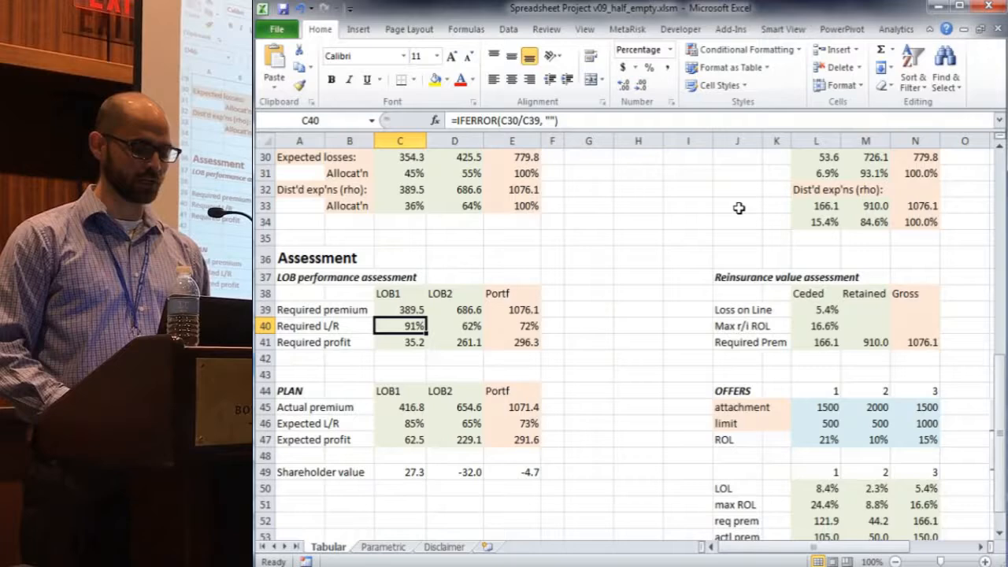
{"action": "key", "text": "shift+Right"}
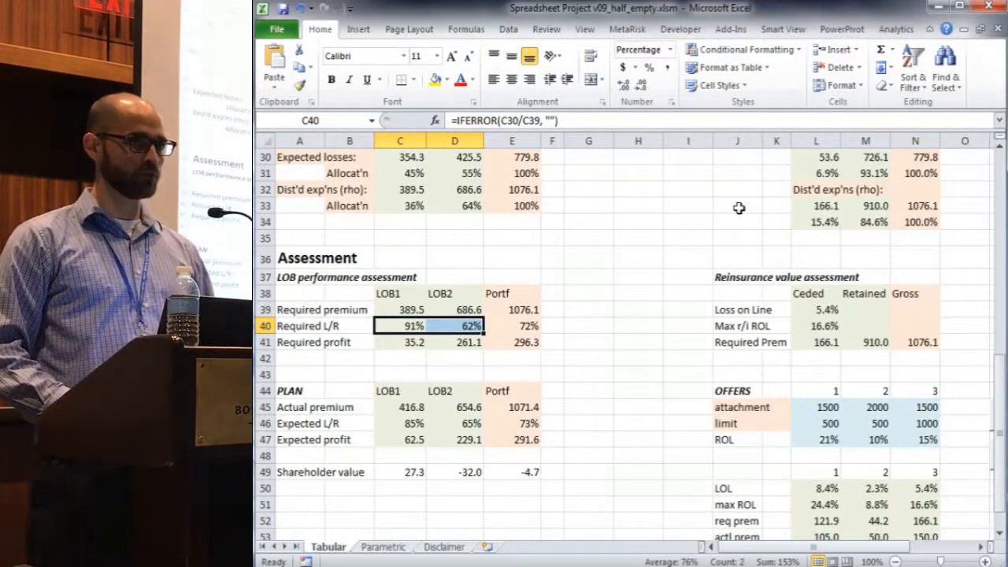
{"action": "key", "text": "Down"}
{"action": "key", "text": "Down"}
{"action": "key", "text": "Down"}
{"action": "key", "text": "Down"}
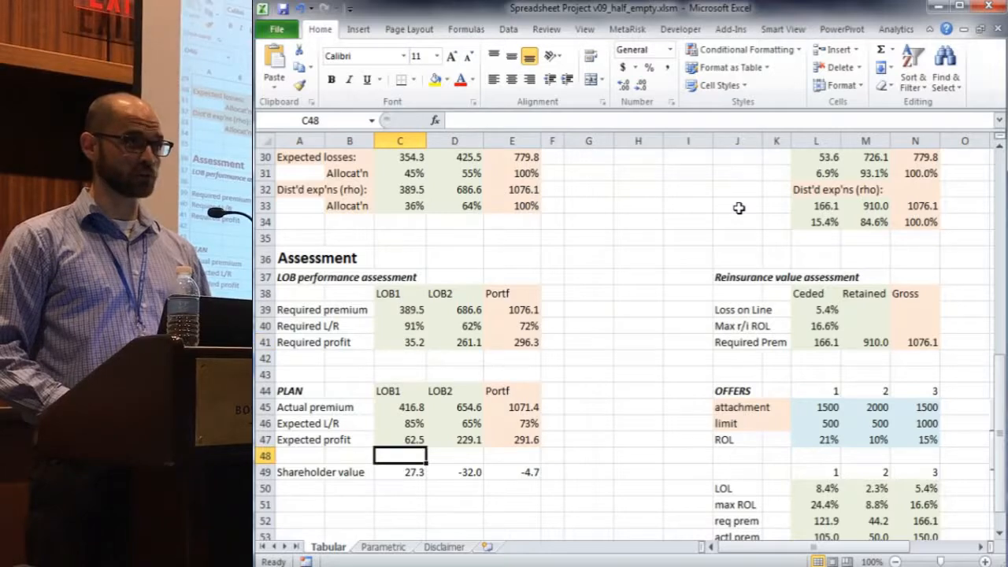
{"action": "key", "text": "Down"}
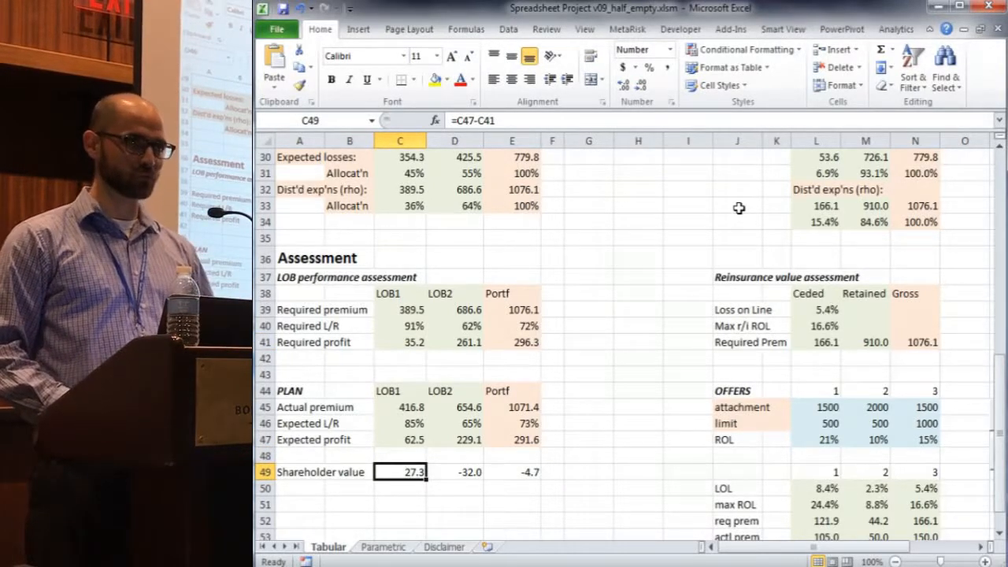
{"action": "key", "text": "shift+Right"}
{"action": "key", "text": "shift+Right"}
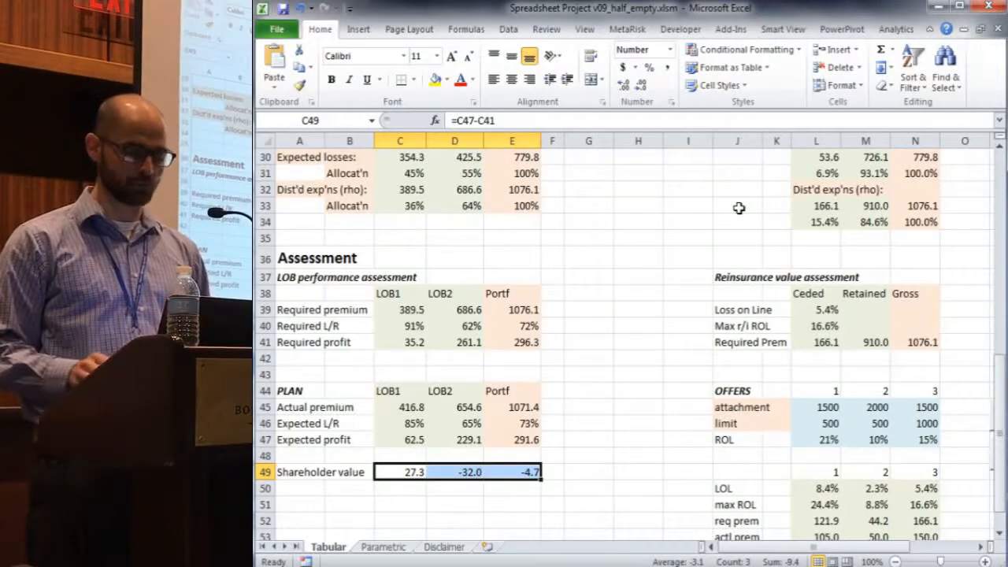
Select the three shareholder value figures on the Parametric sheet to compare them.
{"action": "key", "text": "ctrl+Page_Down"}
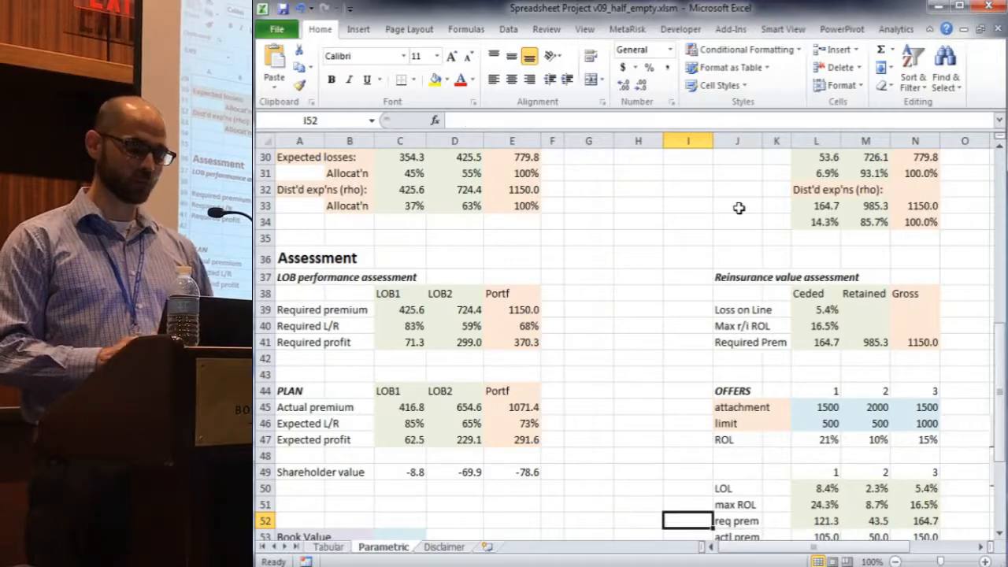
{"action": "key", "text": "ctrl+Left"}
{"action": "key", "text": "Up"}
{"action": "key", "text": "Up"}
{"action": "key", "text": "shift+Right"}
{"action": "key", "text": "shift+Right"}
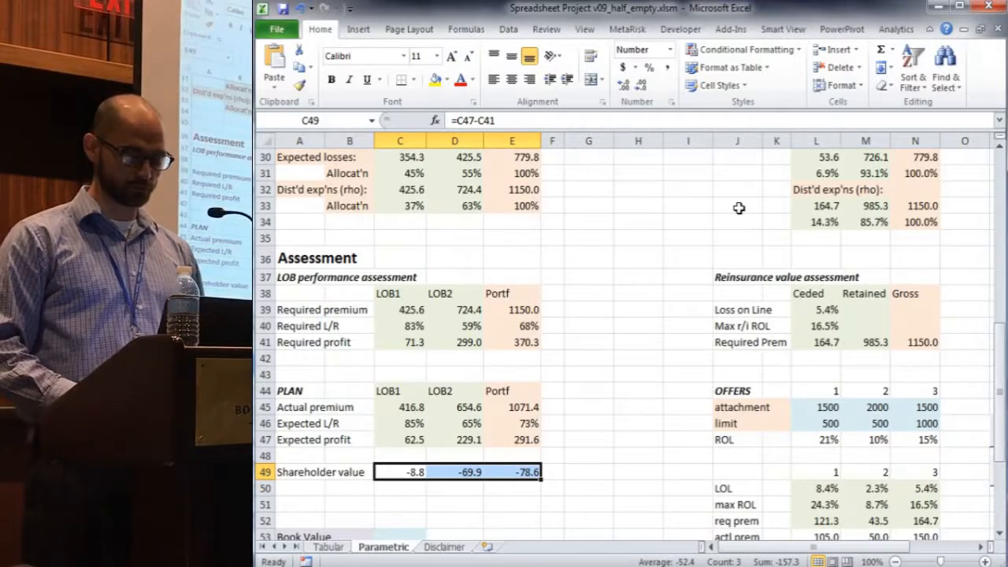
Return to the top of the Tabular sheet and select the Δg values of the 0.1-probability outcomes.
{"action": "key", "text": "ctrl+Home"}
{"action": "key", "text": "ctrl+Page_Up"}
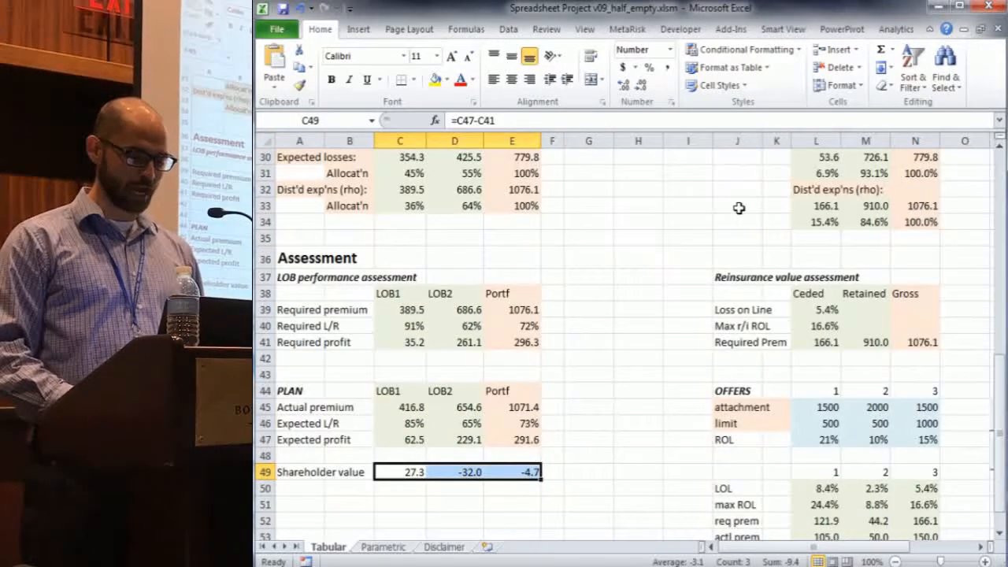
{"action": "key", "text": "ctrl+Home"}
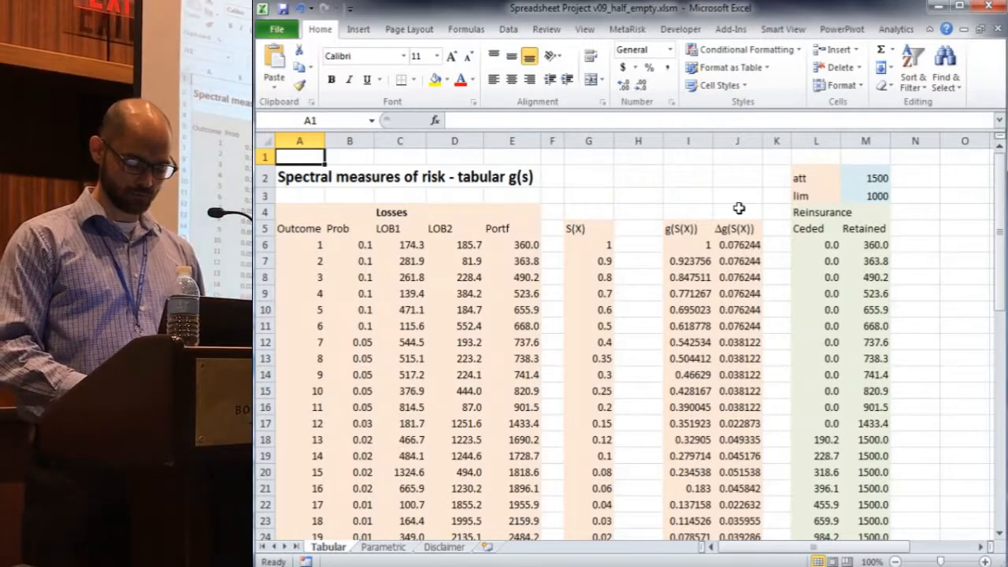
{"action": "key", "text": "Right"}
{"action": "key", "text": "Right"}
{"action": "key", "text": "Right"}
{"action": "key", "text": "Right"}
{"action": "key", "text": "Right"}
{"action": "key", "text": "Right"}
{"action": "key", "text": "Right"}
{"action": "key", "text": "Down"}
{"action": "key", "text": "Down"}
{"action": "key", "text": "Down"}
{"action": "key", "text": "Down"}
{"action": "key", "text": "Down"}
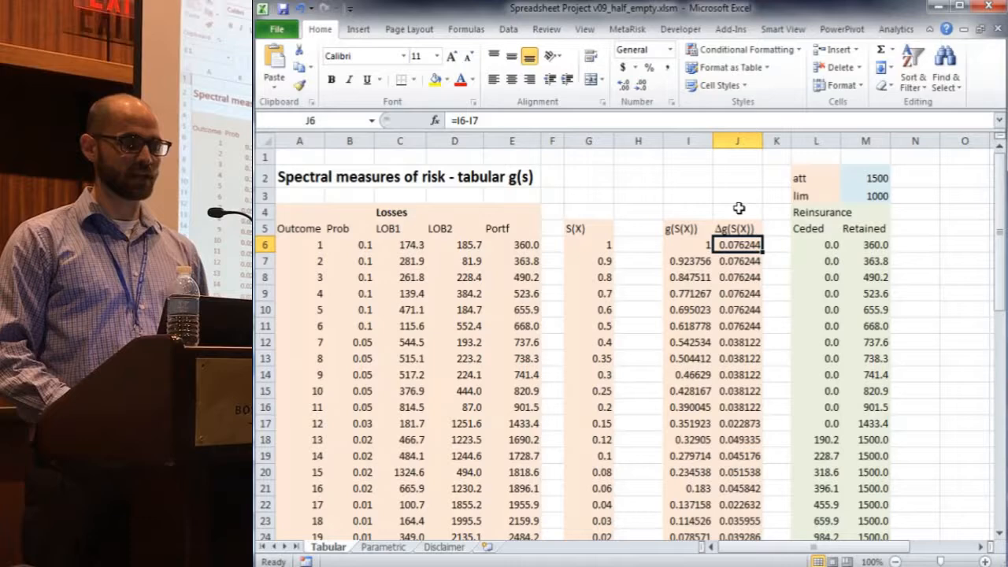
{"action": "key", "text": "shift+Down"}
{"action": "key", "text": "shift+Down"}
{"action": "key", "text": "shift+Down"}
{"action": "key", "text": "shift+Down"}
{"action": "key", "text": "shift+Down"}
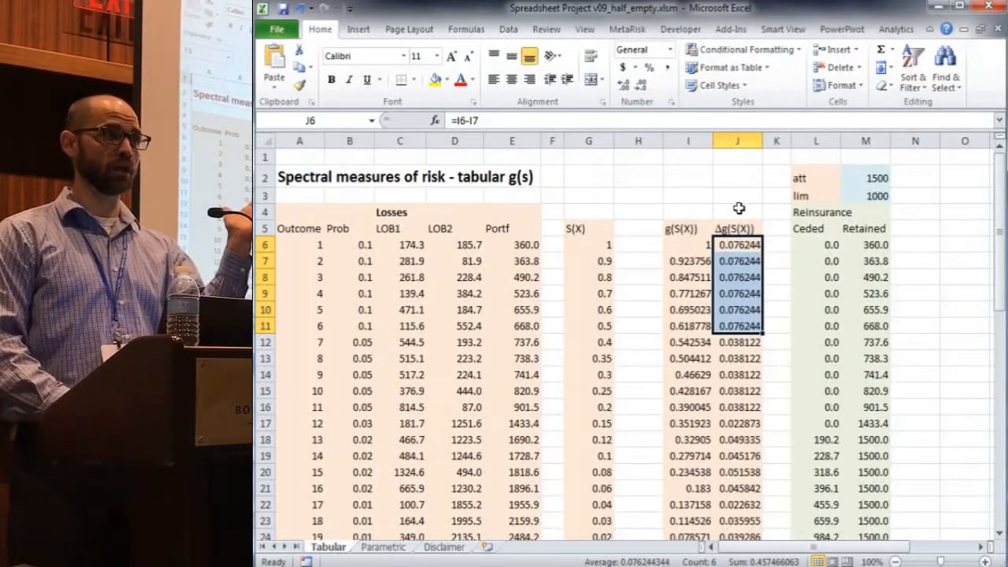
Extend the Δg selection over the 0.05-probability outcomes through outcome 11.
{"action": "key", "text": "shift+Down"}
{"action": "key", "text": "shift+Down"}
{"action": "key", "text": "shift+Down"}
{"action": "key", "text": "shift+Down"}
{"action": "key", "text": "shift+Down"}
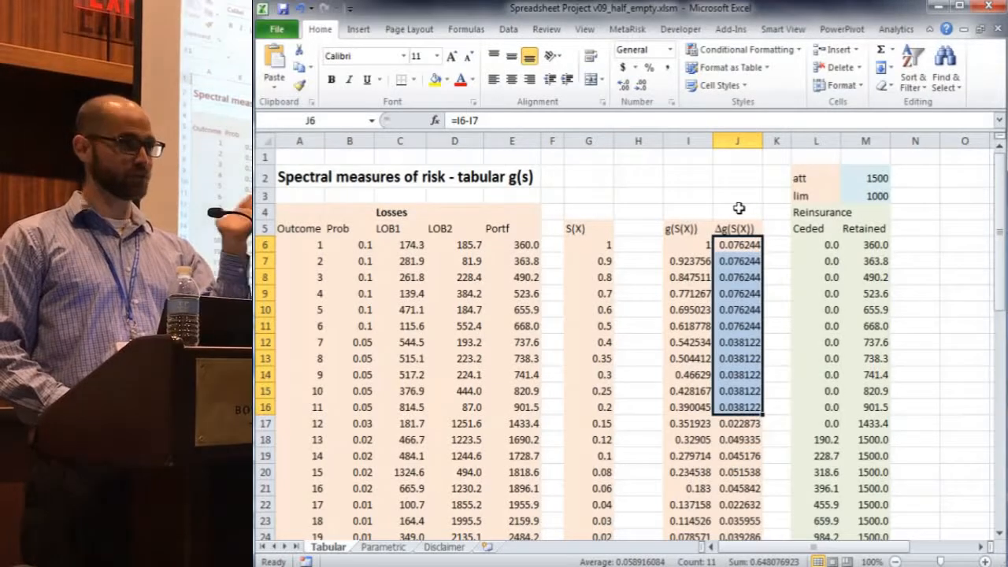
{"action": "key", "text": "shift+Up"}
{"action": "key", "text": "shift+Up"}
{"action": "key", "text": "shift+Up"}
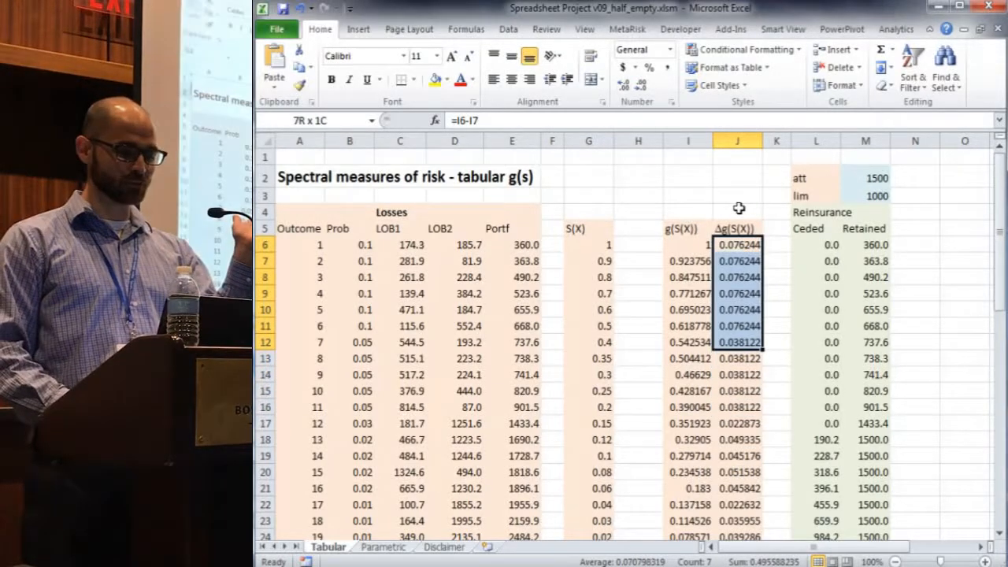
{"action": "key", "text": "shift+Up"}
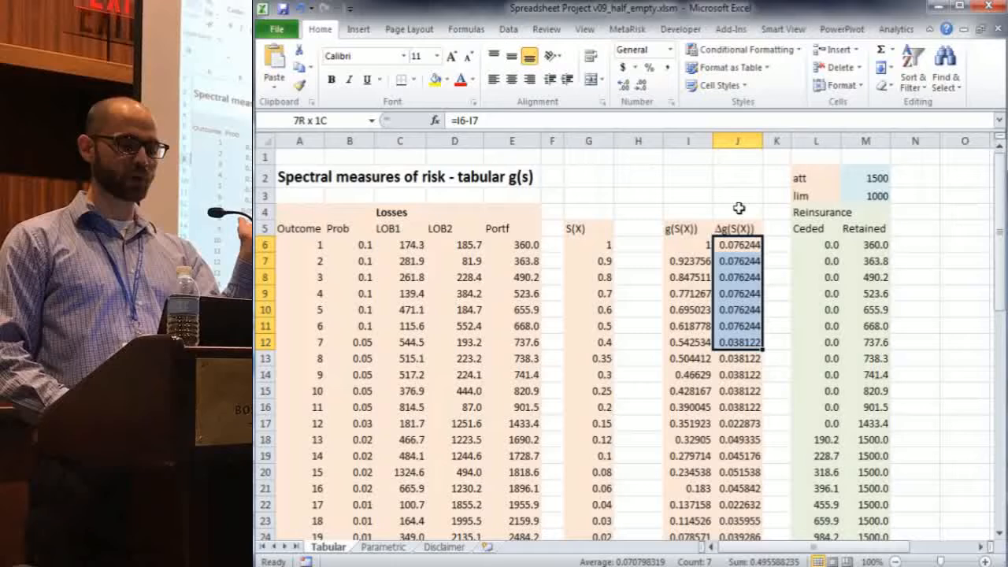
{"action": "key", "text": "shift+Down"}
{"action": "key", "text": "shift+Down"}
{"action": "key", "text": "shift+Down"}
{"action": "key", "text": "shift+Down"}
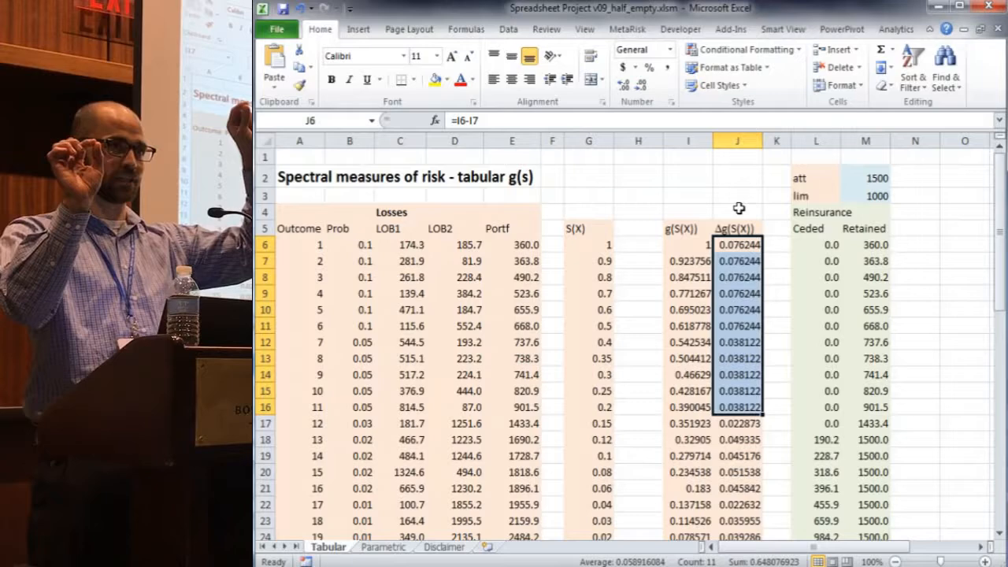
{"action": "key", "text": "ctrl+Page_Down"}
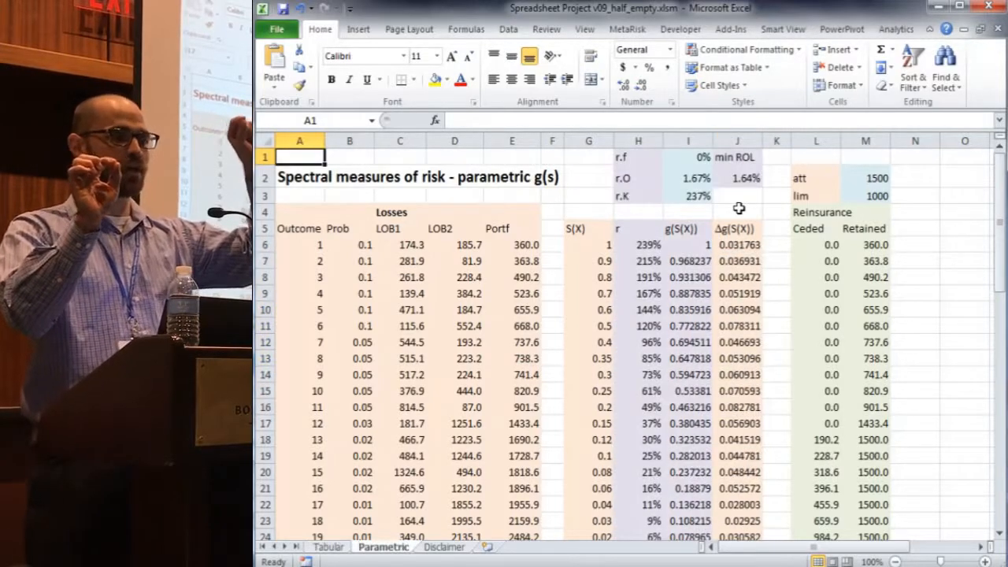
{"action": "key", "text": "Down"}
{"action": "key", "text": "Down"}
{"action": "key", "text": "Down"}
{"action": "key", "text": "Down"}
{"action": "key", "text": "Right"}
{"action": "key", "text": "Right"}
{"action": "key", "text": "Right"}
{"action": "key", "text": "Right"}
{"action": "key", "text": "Right"}
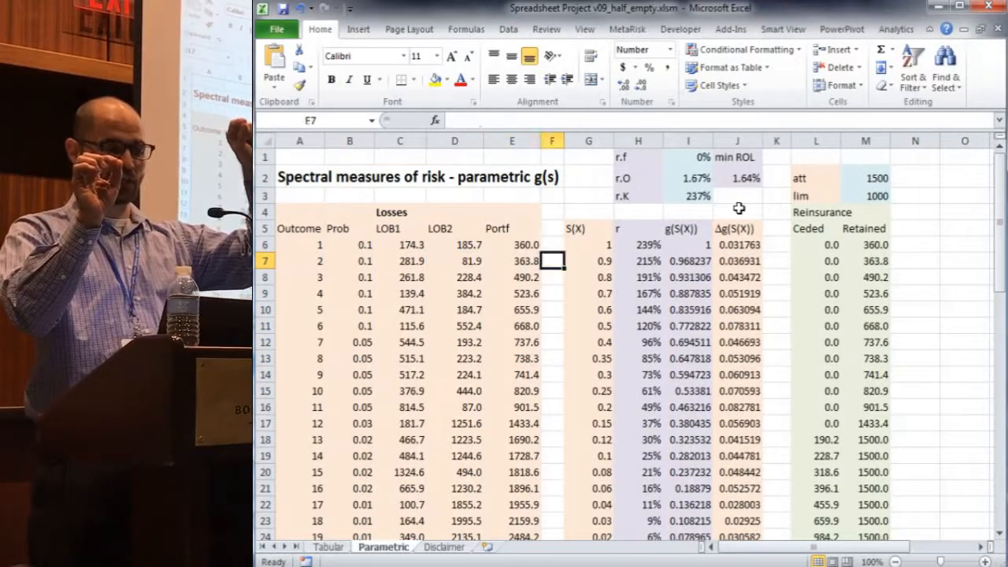
{"action": "key", "text": "Right"}
{"action": "key", "text": "Right"}
{"action": "key", "text": "Up"}
{"action": "key", "text": "shift+Down"}
{"action": "key", "text": "shift+Down"}
{"action": "key", "text": "shift+Down"}
{"action": "key", "text": "shift+Down"}
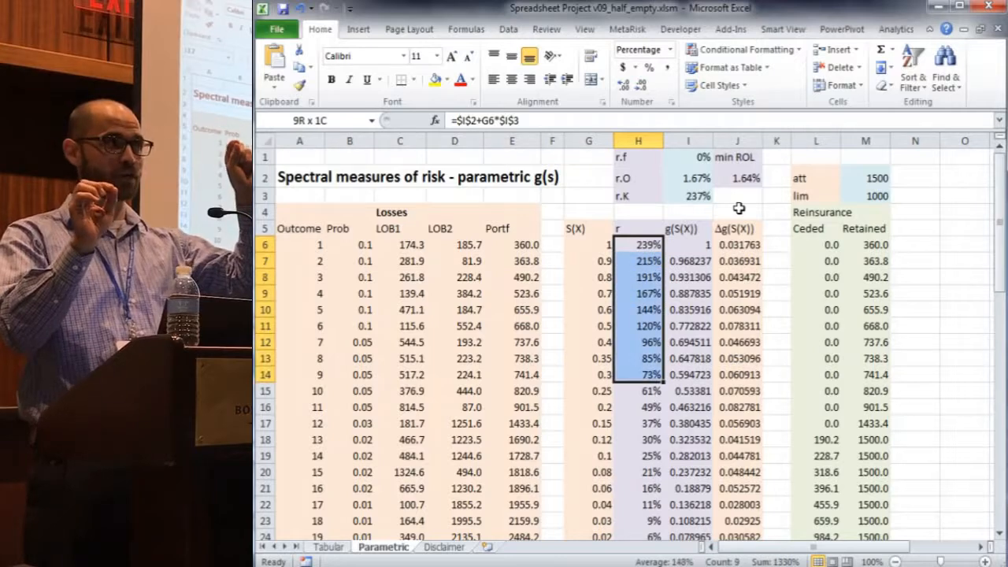
{"action": "key", "text": "shift+Down"}
{"action": "key", "text": "shift+Down"}
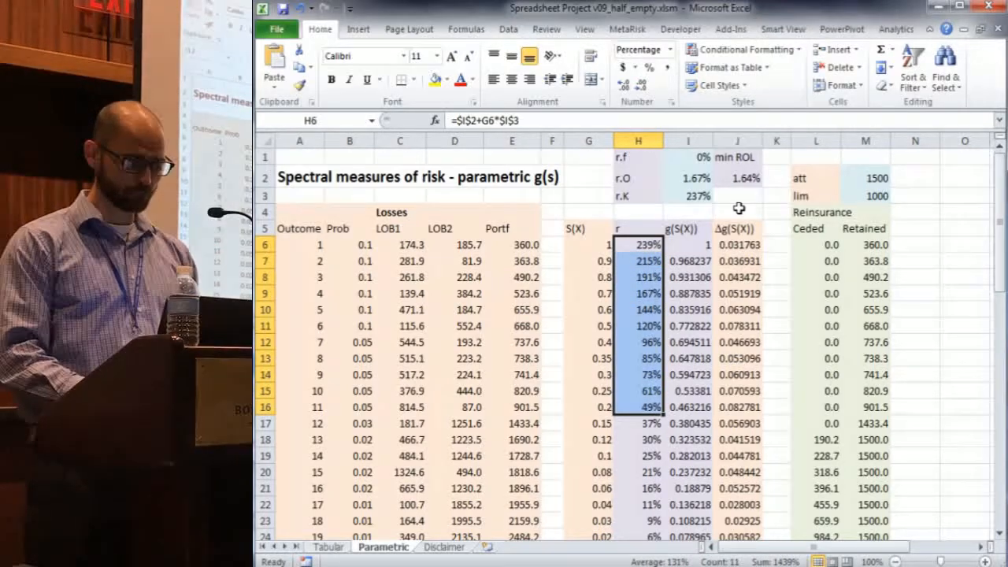
{"action": "key", "text": "shift+Down"}
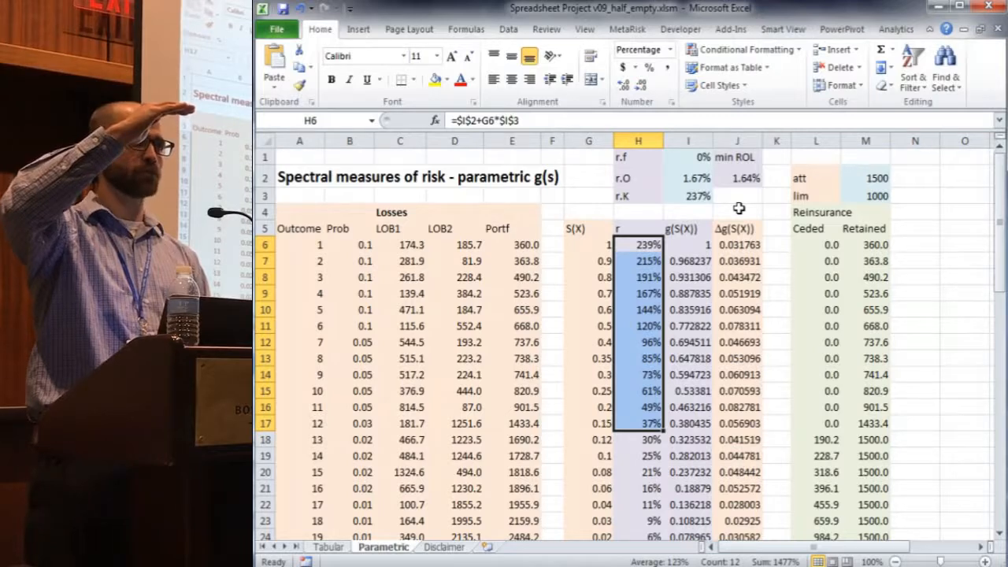
{"action": "key", "text": "Right"}
{"action": "key", "text": "Down"}
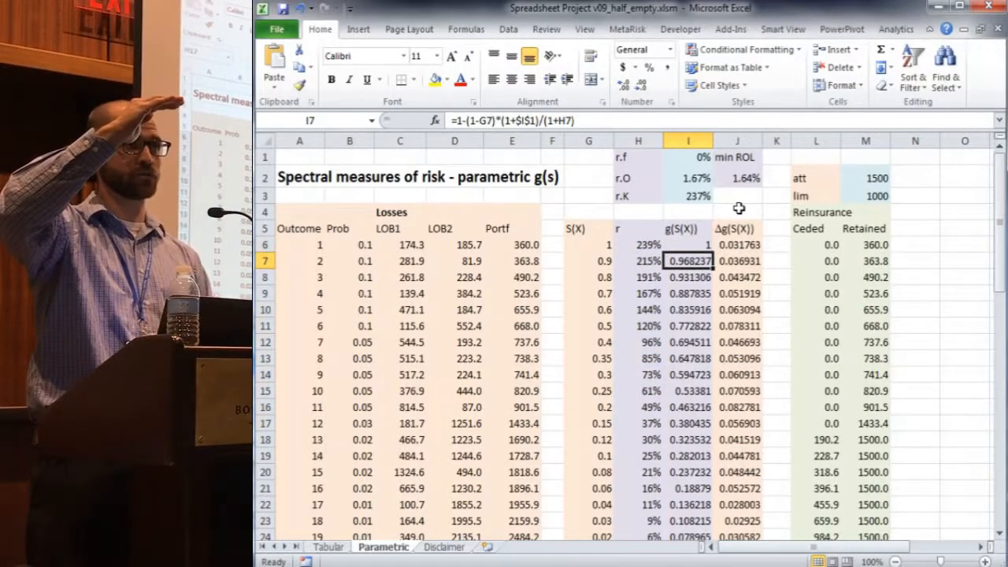
{"action": "key", "text": "Down"}
{"action": "key", "text": "Down"}
{"action": "key", "text": "Down"}
{"action": "key", "text": "Down"}
{"action": "key", "text": "Down"}
{"action": "key", "text": "Down"}
{"action": "key", "text": "Down"}
{"action": "key", "text": "Down"}
{"action": "key", "text": "Down"}
{"action": "key", "text": "Down"}
{"action": "key", "text": "Down"}
{"action": "key", "text": "Down"}
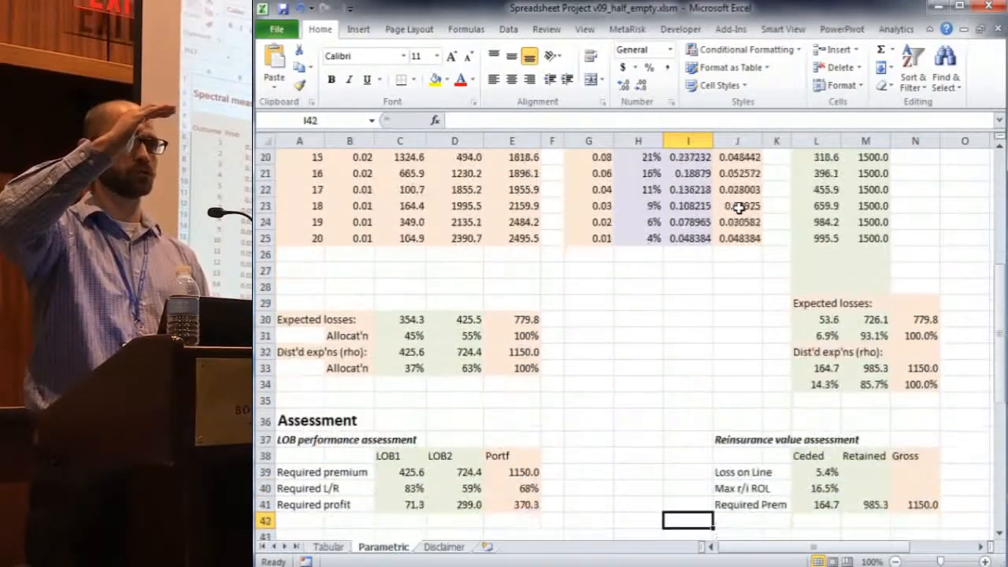
{"action": "key", "text": "Down"}
{"action": "key", "text": "Down"}
{"action": "key", "text": "Down"}
{"action": "key", "text": "Down"}
{"action": "key", "text": "Down"}
{"action": "key", "text": "Down"}
{"action": "key", "text": "Down"}
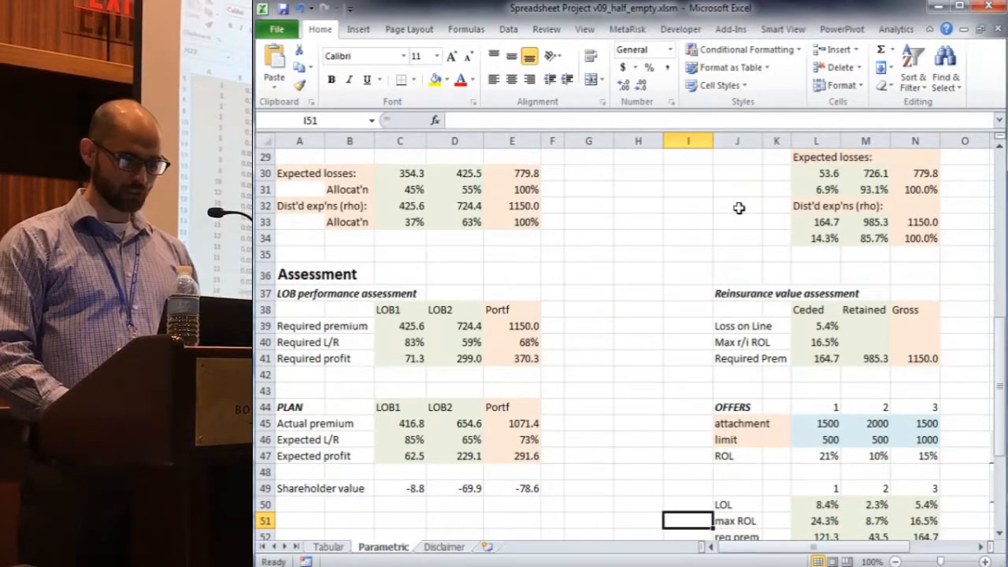
Return to the Tabular sheet and walk down to the offers' loss on line, max ROL and value rows.
{"action": "key", "text": "ctrl+Page_Up"}
{"action": "key", "text": "Up"}
{"action": "key", "text": "ctrl+Down"}
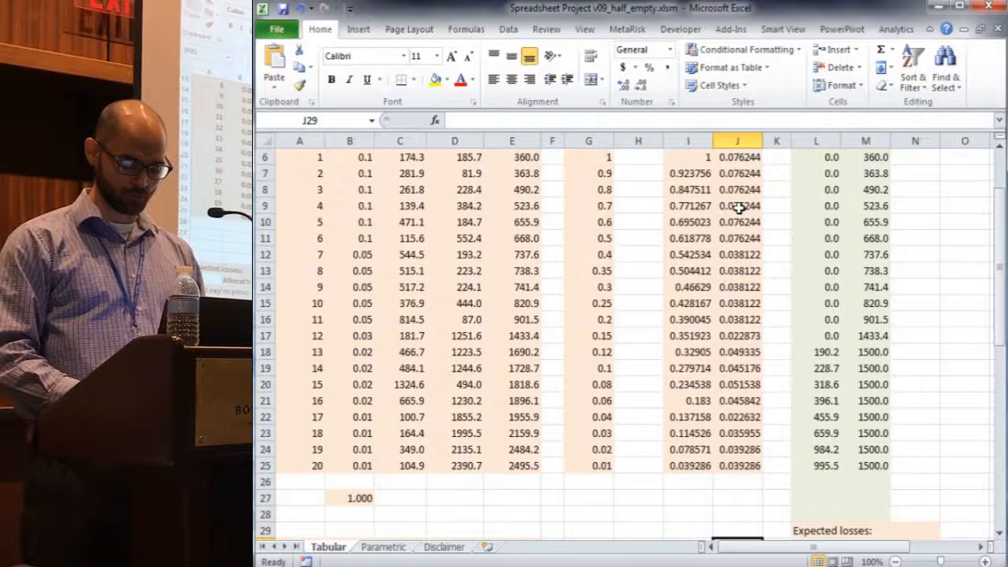
{"action": "key", "text": "ctrl+Down"}
{"action": "key", "text": "Down"}
{"action": "key", "text": "Down"}
{"action": "key", "text": "Down"}
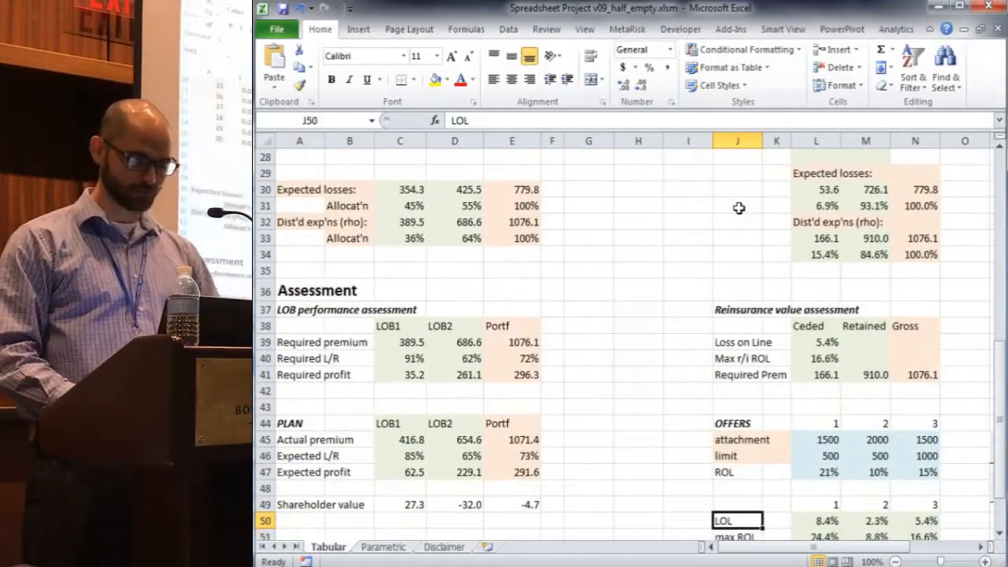
{"action": "key", "text": "Down"}
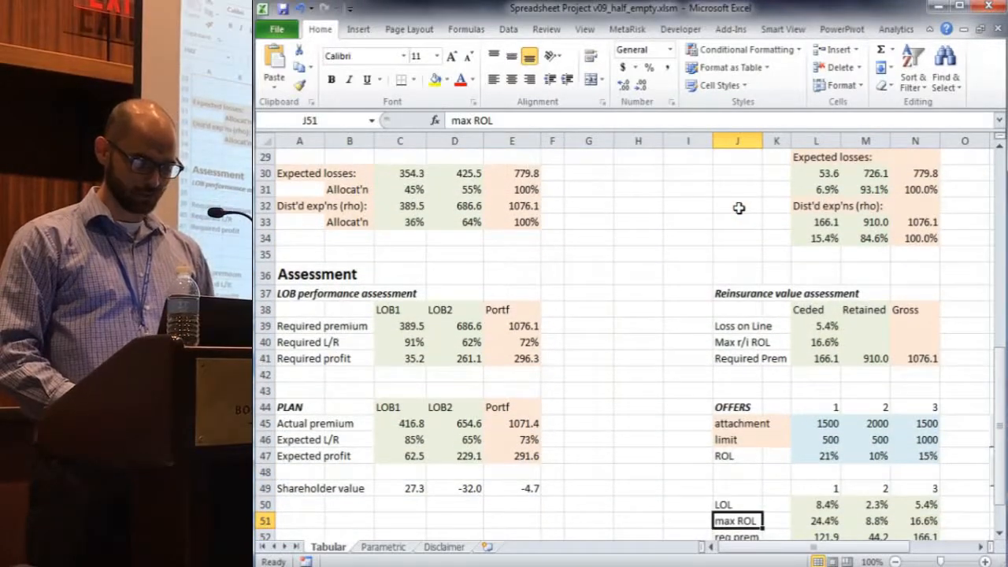
{"action": "key", "text": "Down"}
{"action": "key", "text": "Down"}
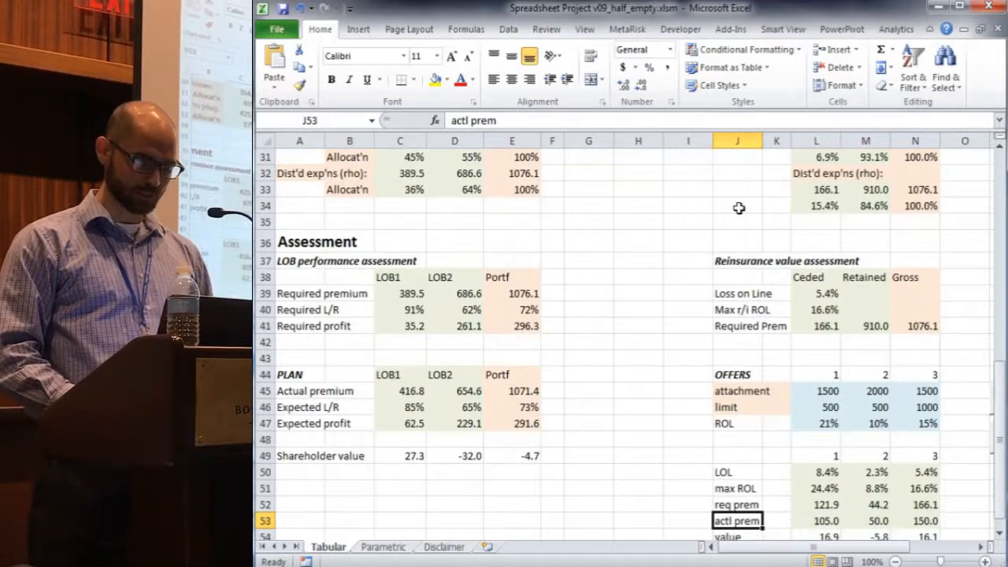
{"action": "key", "text": "Down"}
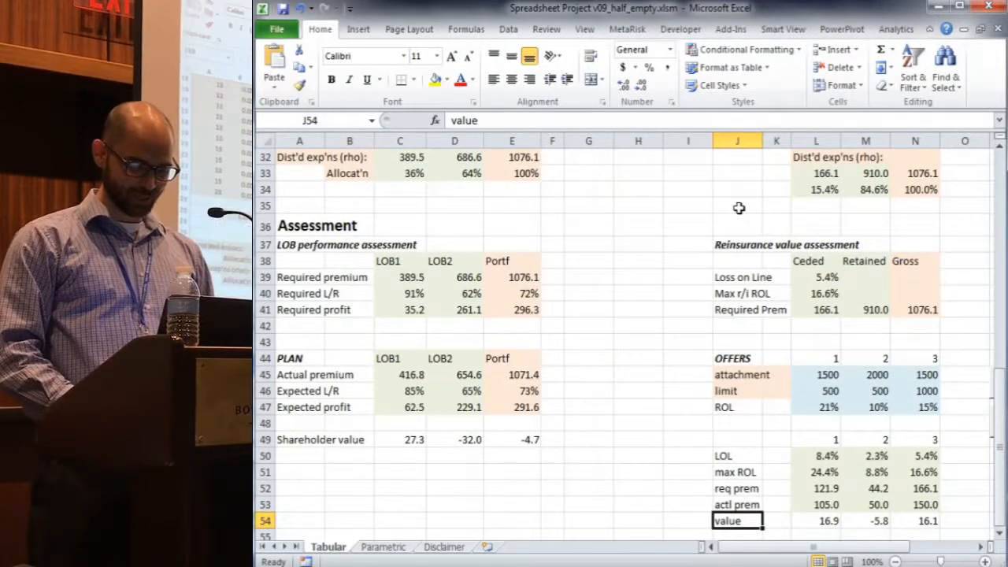
Select the max ROLs, attachments and limits, then the values of all three offers.
{"action": "key", "text": "Up"}
{"action": "key", "text": "Up"}
{"action": "key", "text": "Up"}
{"action": "key", "text": "Up"}
{"action": "key", "text": "Up"}
{"action": "key", "text": "Up"}
{"action": "key", "text": "Right"}
{"action": "key", "text": "Right"}
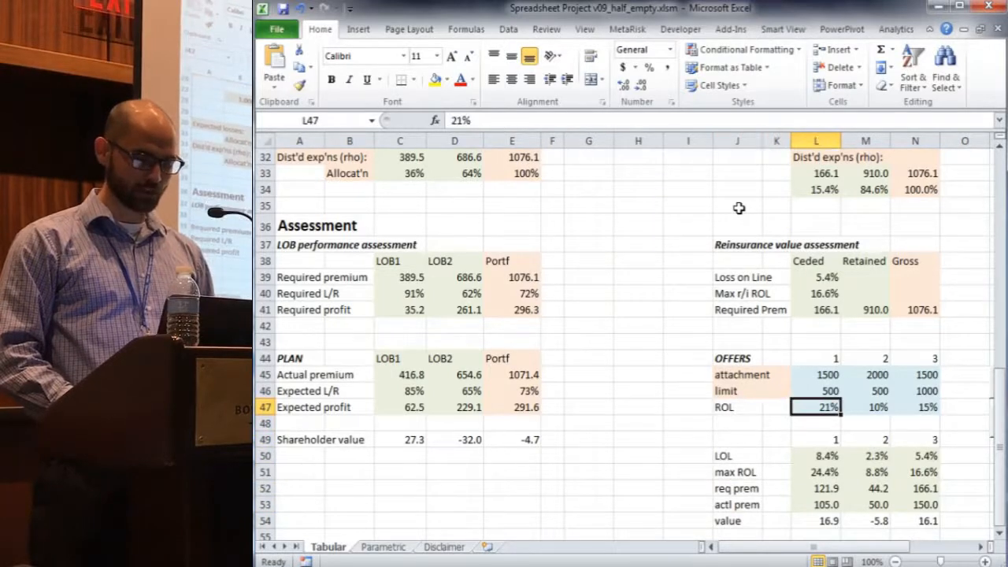
{"action": "key", "text": "shift+Right"}
{"action": "key", "text": "shift+Right"}
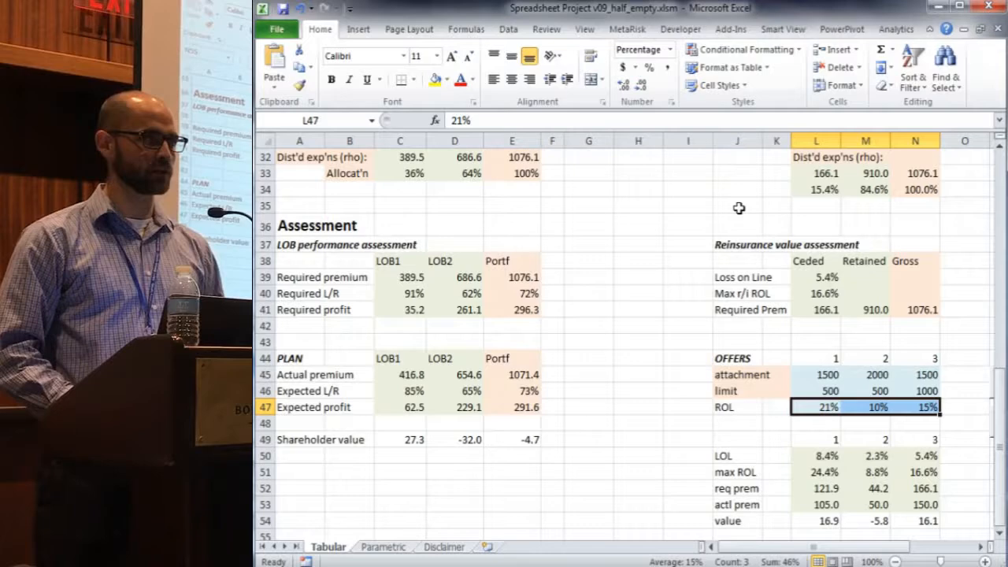
{"action": "key", "text": "Up"}
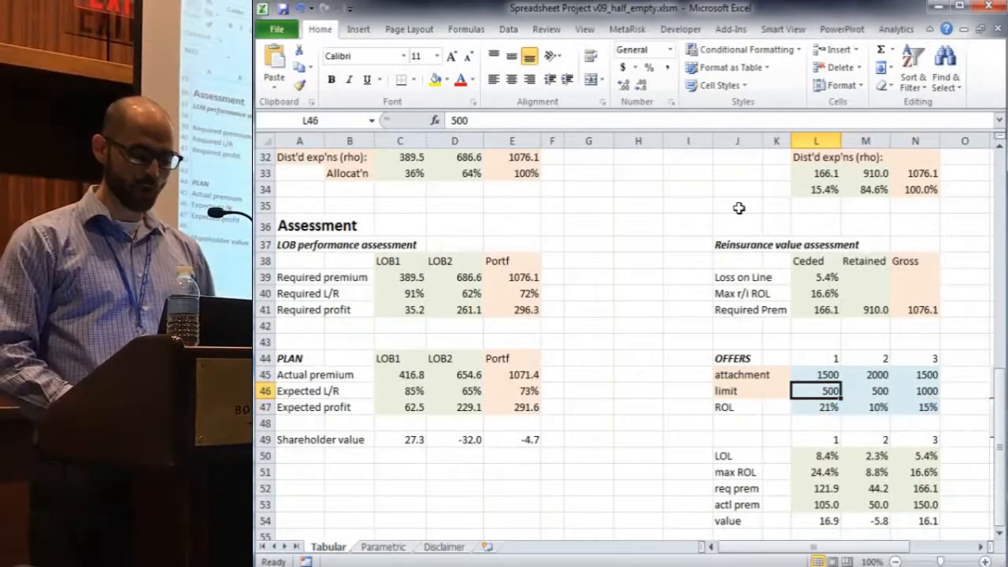
{"action": "key", "text": "shift+Up"}
{"action": "key", "text": "shift+Right"}
{"action": "key", "text": "shift+Right"}
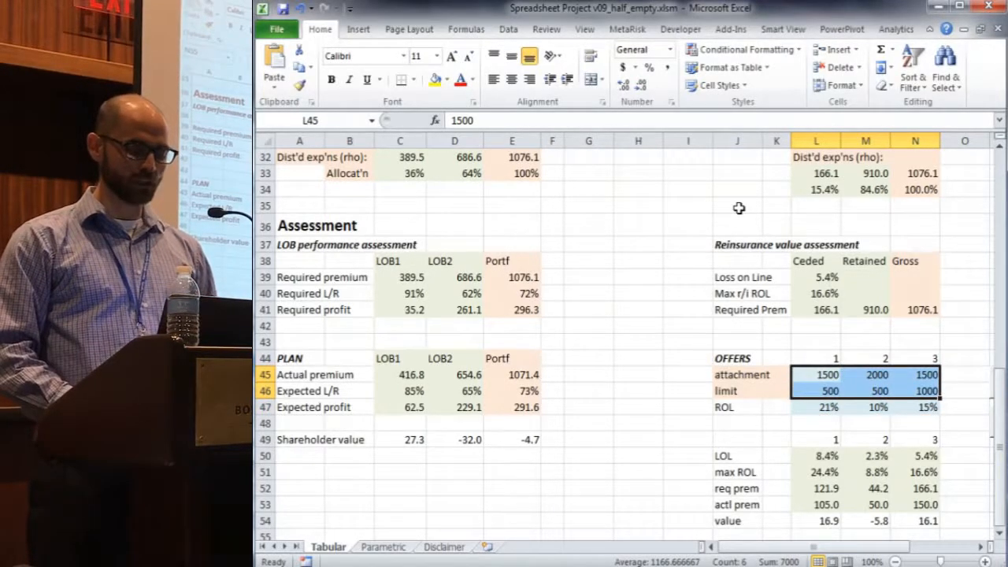
{"action": "key", "text": "Down"}
{"action": "key", "text": "Down"}
{"action": "key", "text": "Down"}
{"action": "key", "text": "Down"}
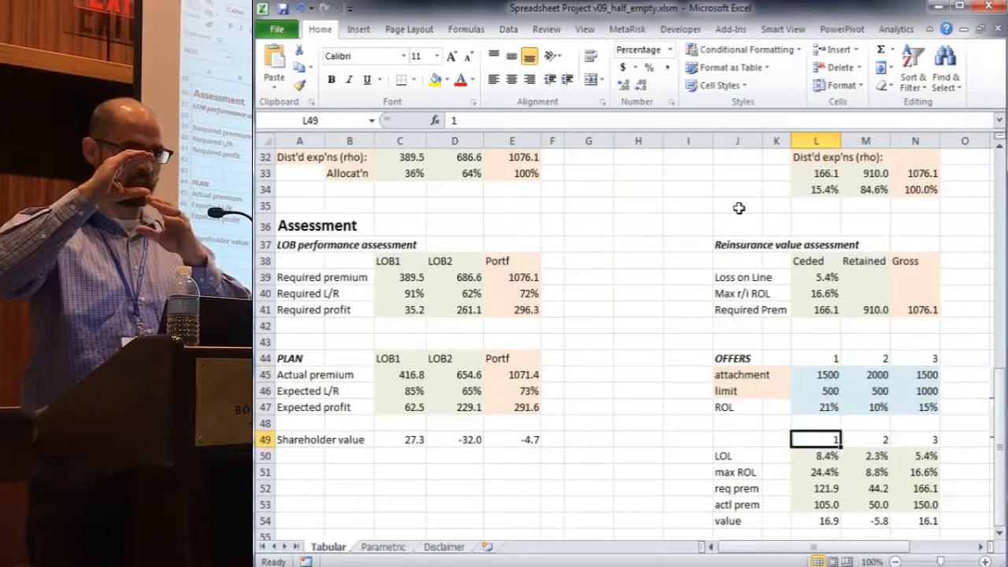
{"action": "key", "text": "Down"}
{"action": "key", "text": "Down"}
{"action": "key", "text": "Down"}
{"action": "key", "text": "Down"}
{"action": "key", "text": "shift+Right"}
{"action": "key", "text": "shift+Right"}
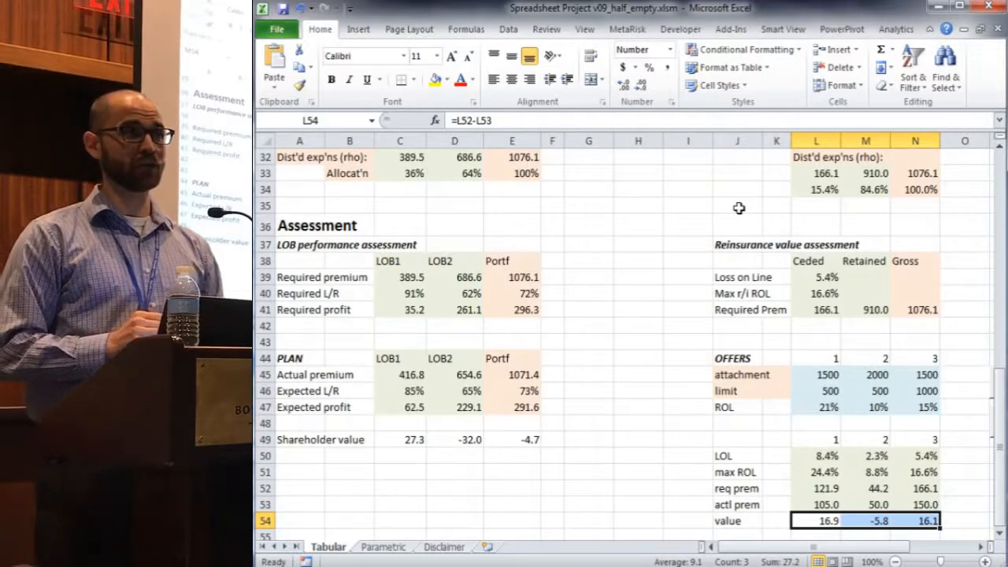
{"action": "key", "text": "ctrl+Page_Down"}
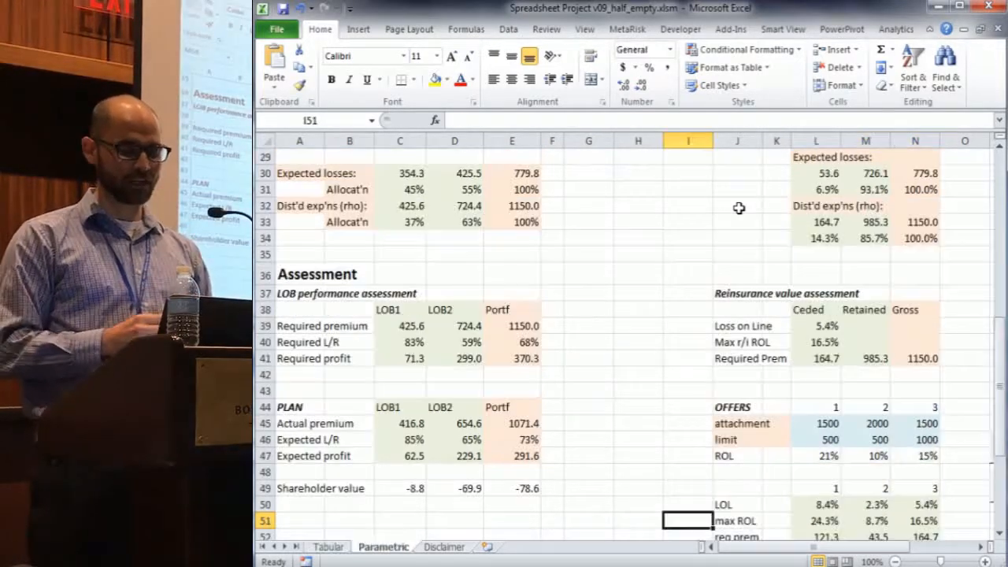
{"action": "key", "text": "Down"}
{"action": "key", "text": "Down"}
{"action": "key", "text": "Down"}
{"action": "key", "text": "Right"}
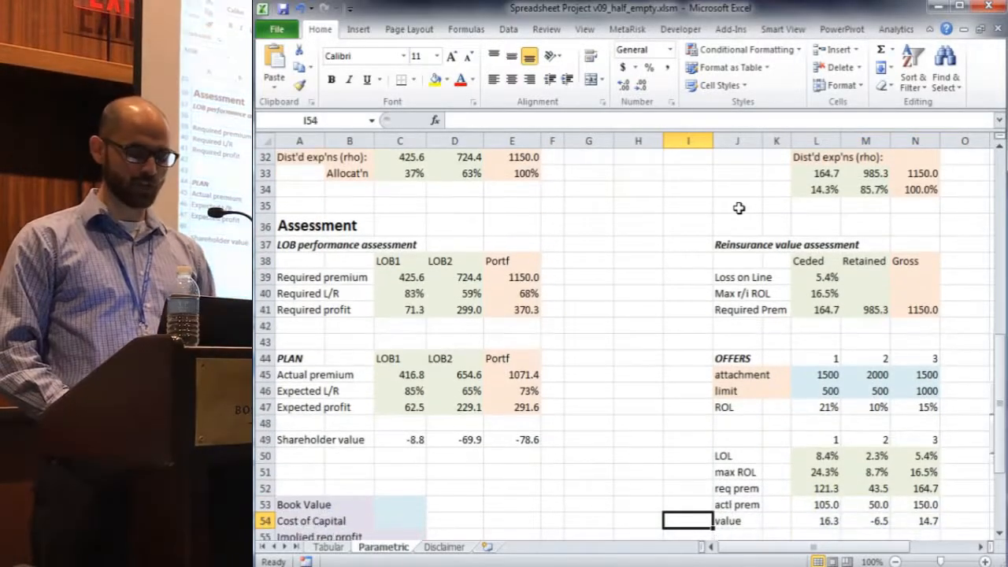
{"action": "key", "text": "Right"}
{"action": "key", "text": "shift+Right"}
{"action": "key", "text": "shift+Right"}
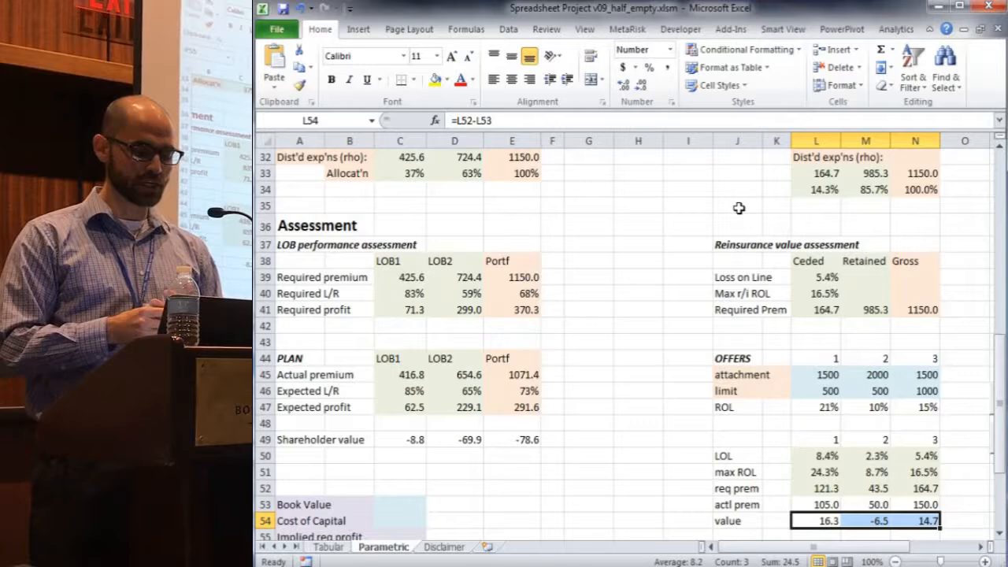
{"action": "key", "text": "ctrl+Page_Up"}
{"action": "key", "text": "ctrl+Page_Down"}
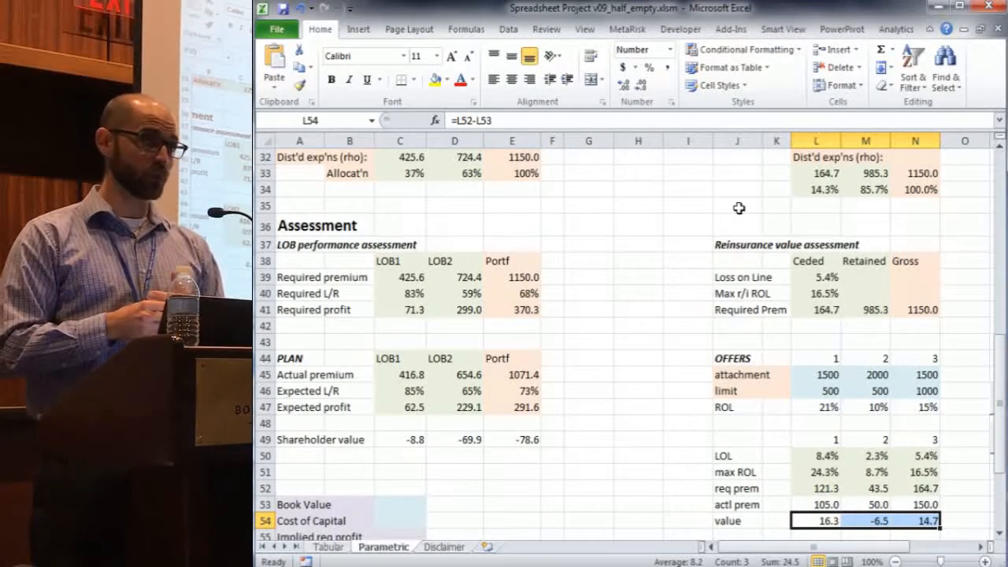
{"action": "key", "text": "ctrl+Page_Up"}
{"action": "key", "text": "ctrl+Page_Down"}
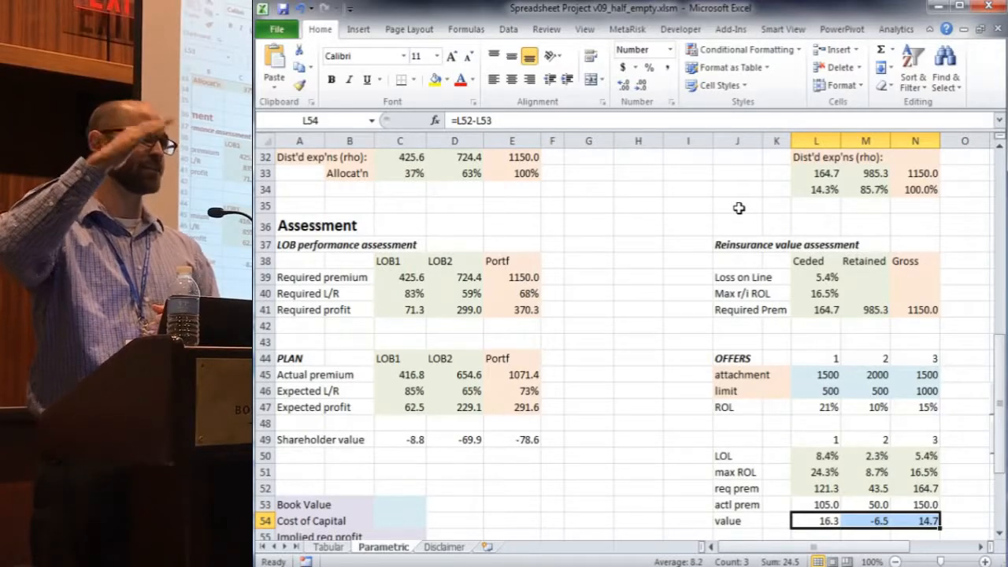
Move up into the Ceded loss column and check the ceded losses for outcomes 13 and 14.
{"action": "key", "text": "Up"}
{"action": "key", "text": "Up"}
{"action": "key", "text": "Up"}
{"action": "key", "text": "Up"}
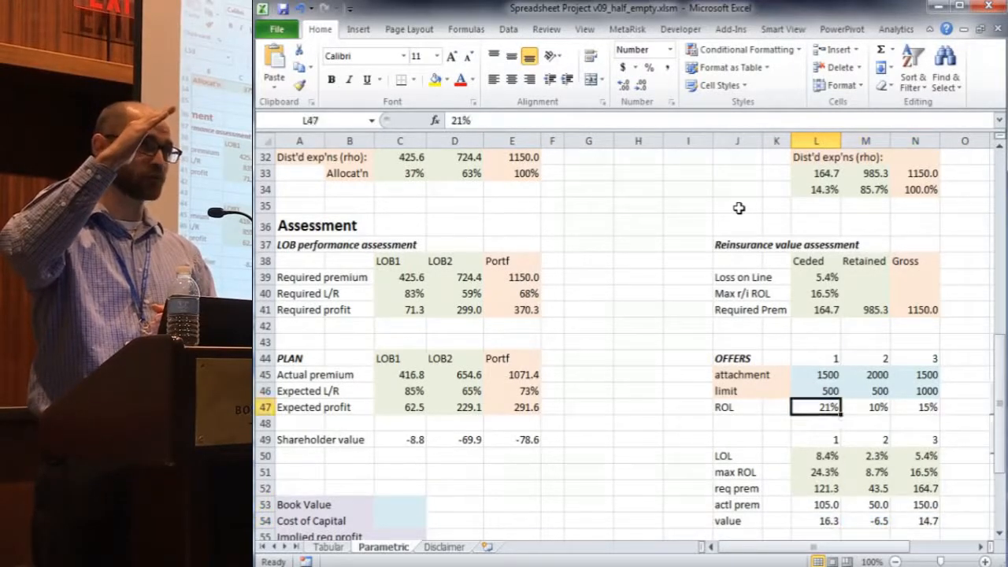
{"action": "key", "text": "Up"}
{"action": "key", "text": "Up"}
{"action": "key", "text": "Up"}
{"action": "key", "text": "Up"}
{"action": "key", "text": "Up"}
{"action": "key", "text": "Up"}
{"action": "key", "text": "Up"}
{"action": "key", "text": "Up"}
{"action": "key", "text": "Up"}
{"action": "key", "text": "Up"}
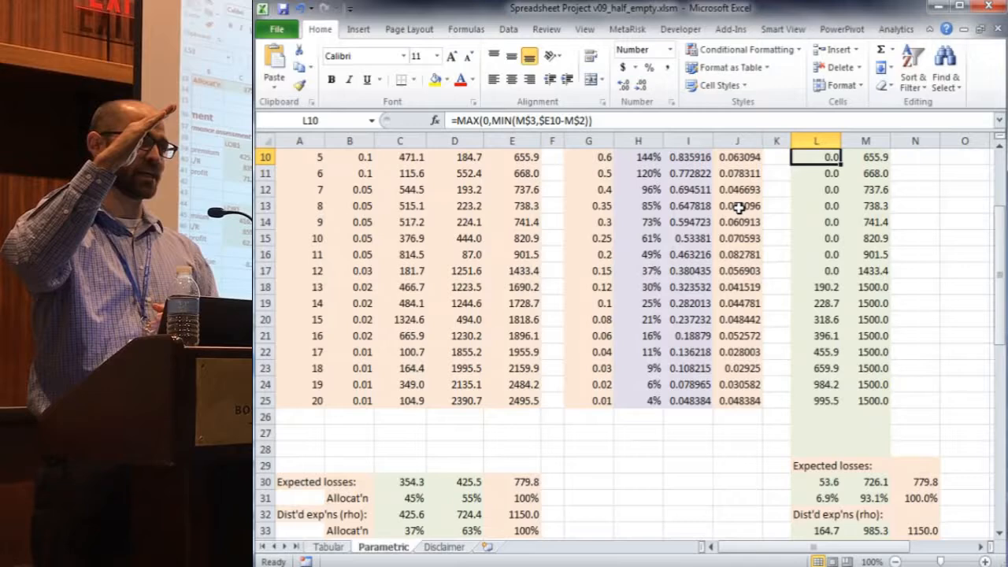
{"action": "key", "text": "Up"}
{"action": "key", "text": "Up"}
{"action": "key", "text": "Up"}
{"action": "key", "text": "Up"}
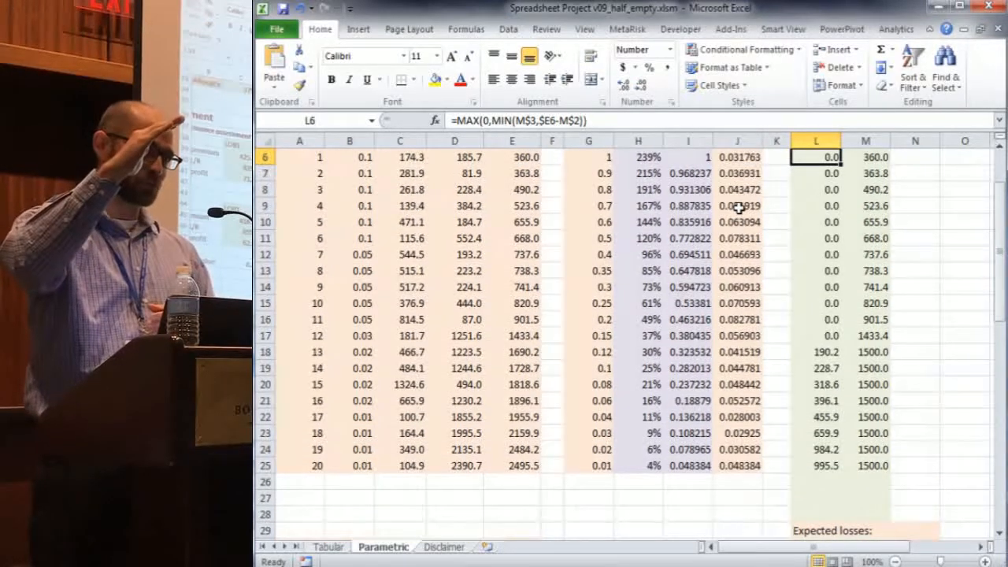
{"action": "key", "text": "Up"}
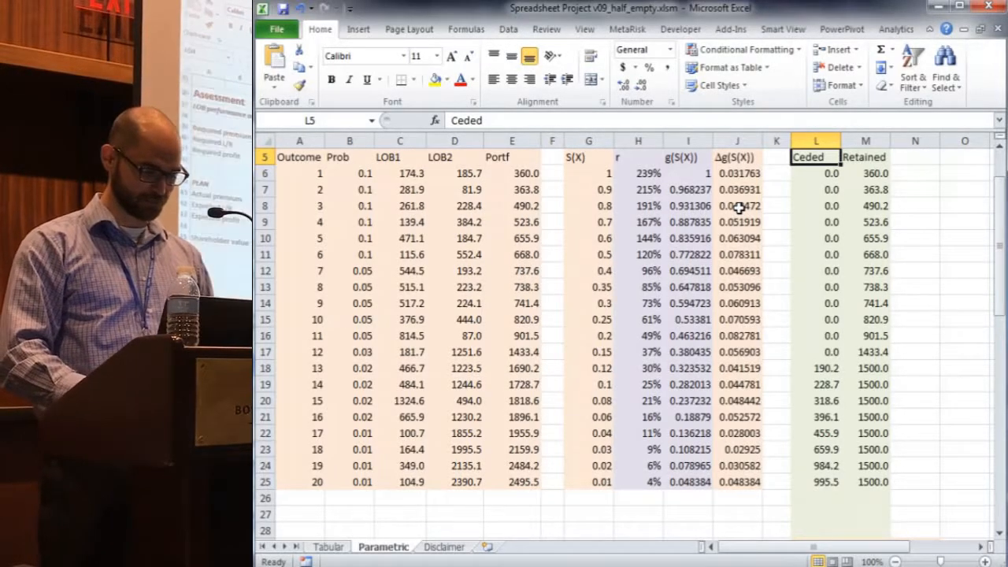
{"action": "key", "text": "Down"}
{"action": "key", "text": "Down"}
{"action": "key", "text": "Down"}
{"action": "key", "text": "Down"}
{"action": "key", "text": "Up"}
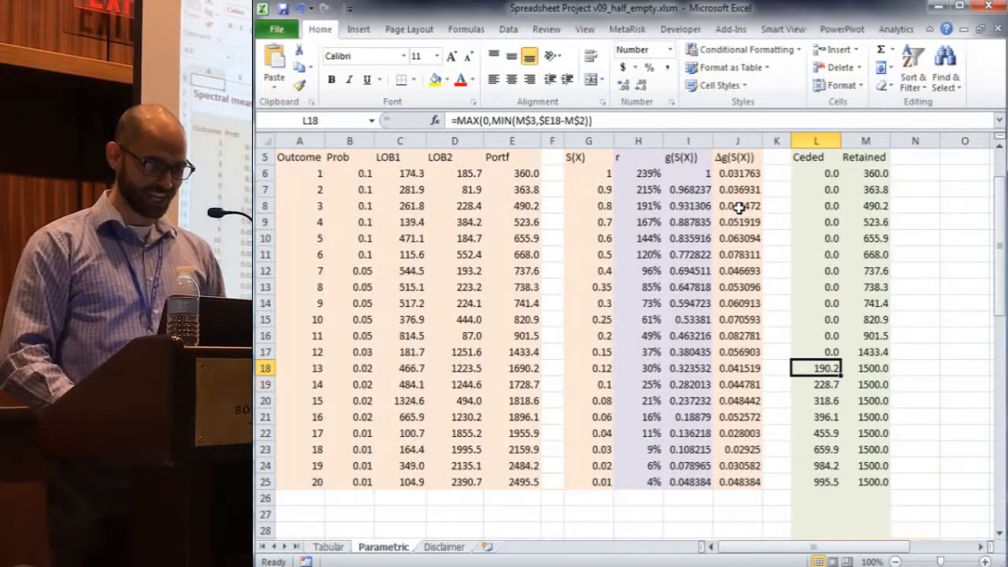
{"action": "key", "text": "Down"}
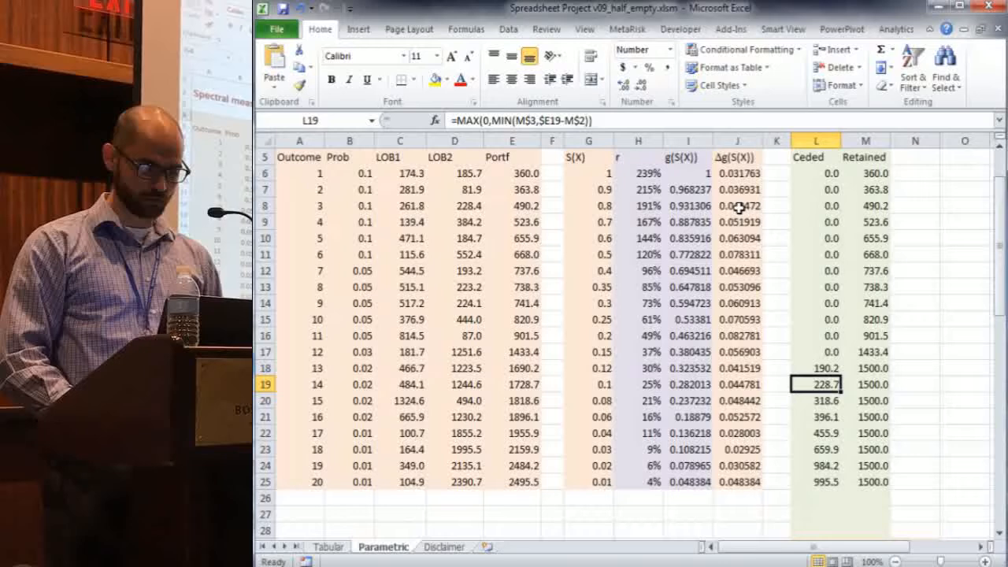
Switch to the Tabular sheet and step down its Δg column from outcome 13.
{"action": "key", "text": "ctrl+Page_Up"}
{"action": "key", "text": "Page_Up"}
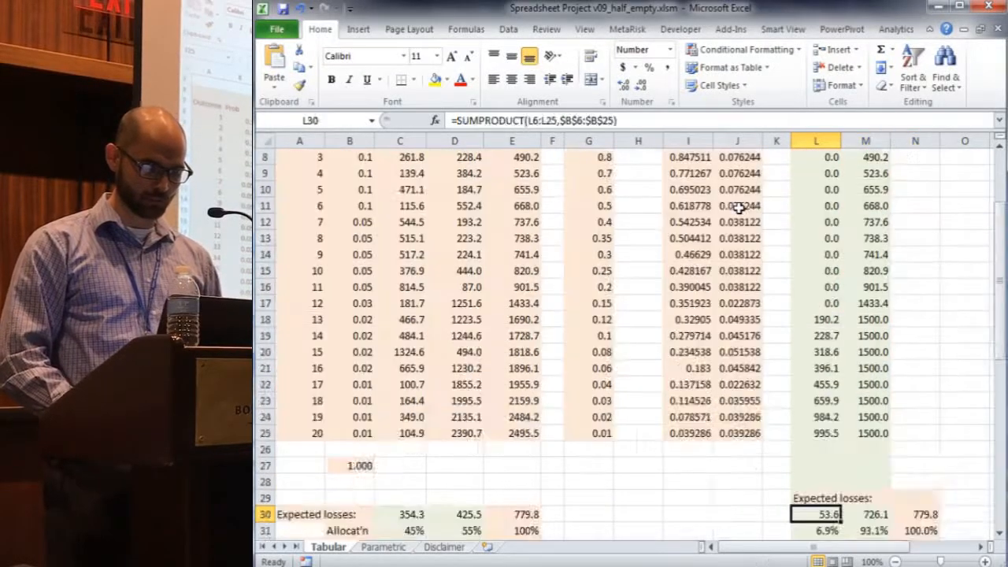
{"action": "key", "text": "Page_Up"}
{"action": "key", "text": "Down"}
{"action": "key", "text": "Down"}
{"action": "key", "text": "Down"}
{"action": "key", "text": "Down"}
{"action": "key", "text": "Down"}
{"action": "key", "text": "Down"}
{"action": "key", "text": "Down"}
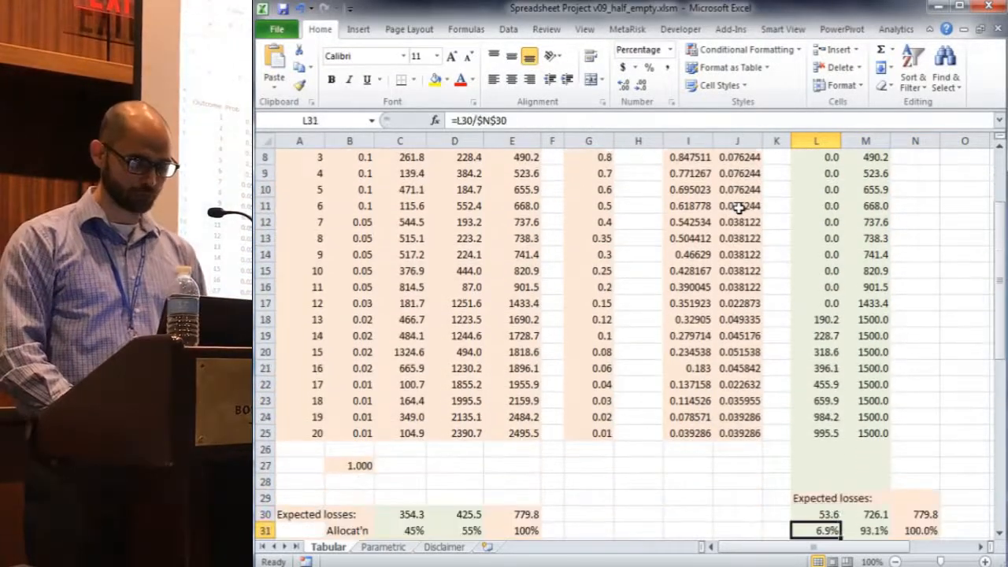
{"action": "key", "text": "Up"}
{"action": "key", "text": "Up"}
{"action": "key", "text": "Up"}
{"action": "key", "text": "Up"}
{"action": "key", "text": "Left"}
{"action": "key", "text": "Left"}
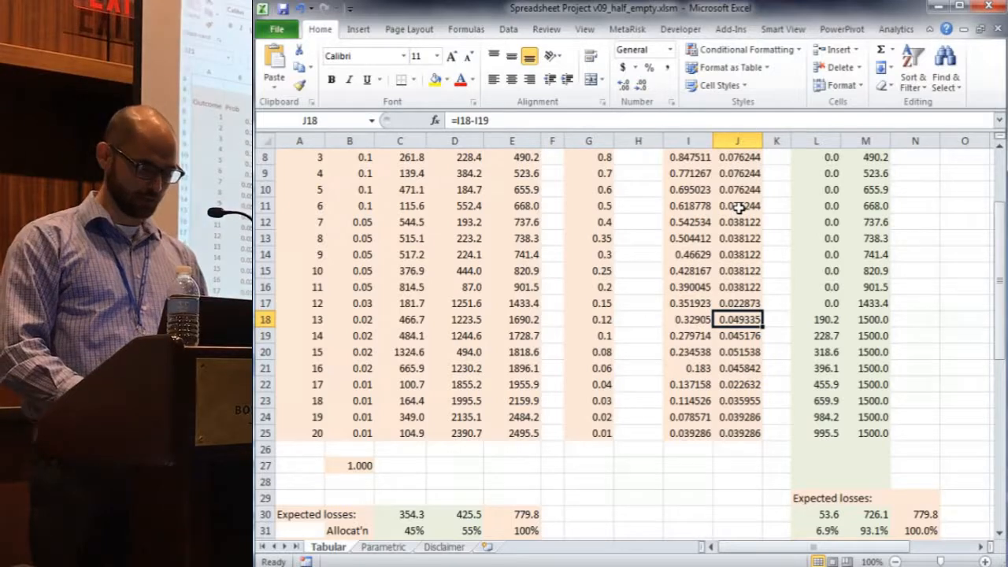
{"action": "key", "text": "Down"}
{"action": "key", "text": "Down"}
{"action": "key", "text": "Down"}
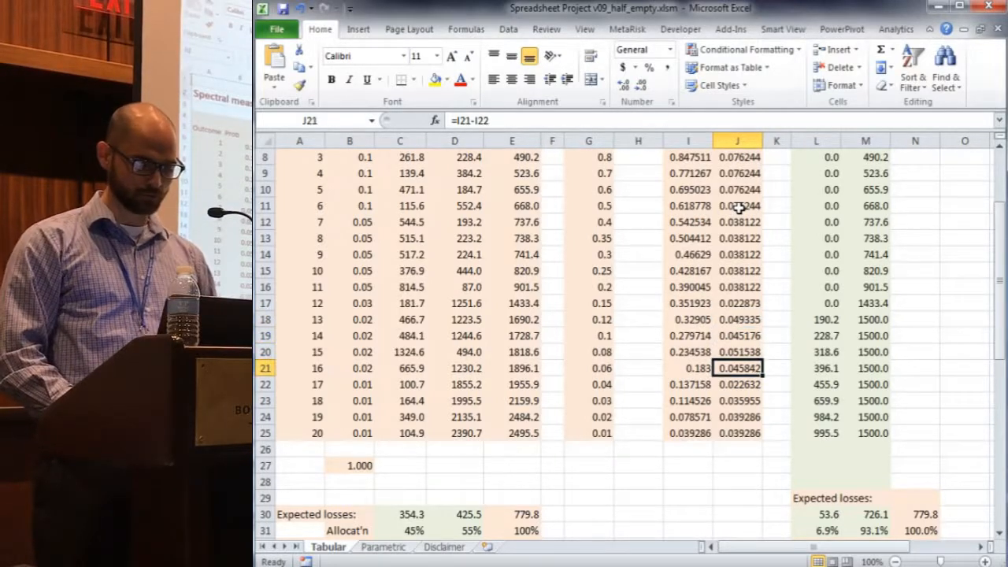
{"action": "key", "text": "Down"}
{"action": "key", "text": "Down"}
{"action": "key", "text": "Down"}
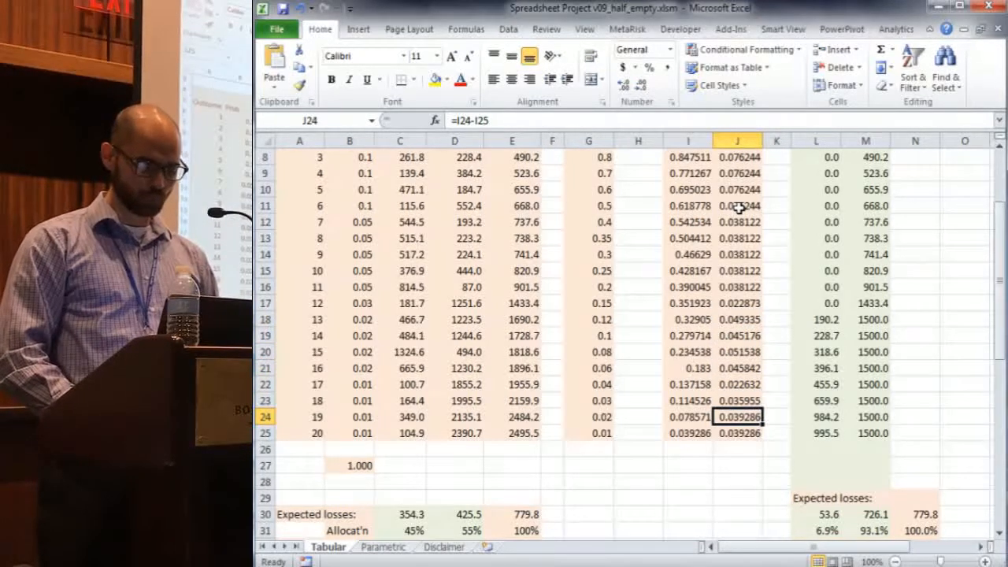
Select the last five Δg values on both the Parametric and Tabular sheets.
{"action": "key", "text": "ctrl+Page_Down"}
{"action": "key", "text": "Down"}
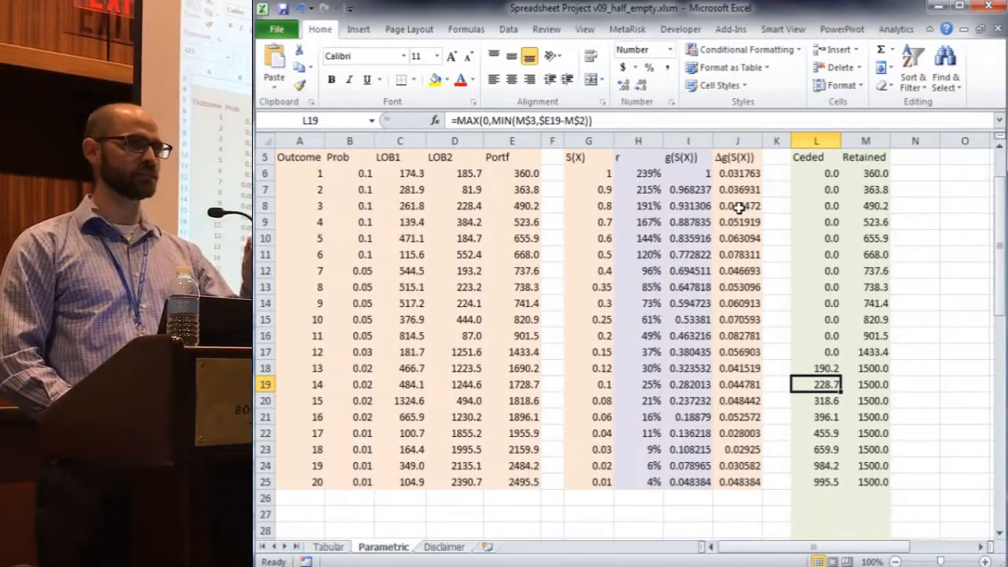
{"action": "key", "text": "Down"}
{"action": "key", "text": "Down"}
{"action": "key", "text": "Down"}
{"action": "key", "text": "Down"}
{"action": "key", "text": "Left"}
{"action": "key", "text": "Left"}
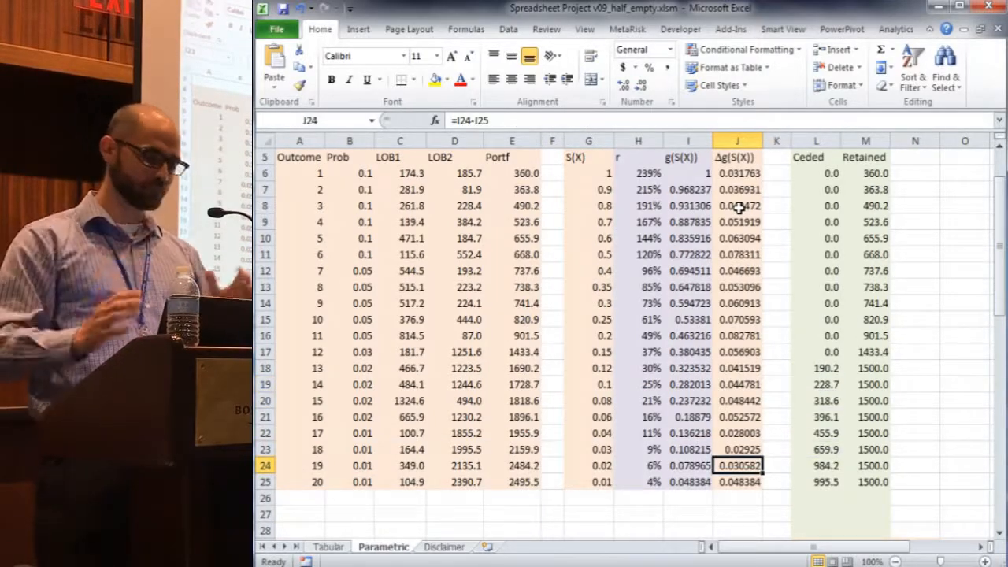
{"action": "key", "text": "Down"}
{"action": "key", "text": "shift+Up"}
{"action": "key", "text": "shift+Up"}
{"action": "key", "text": "shift+Up"}
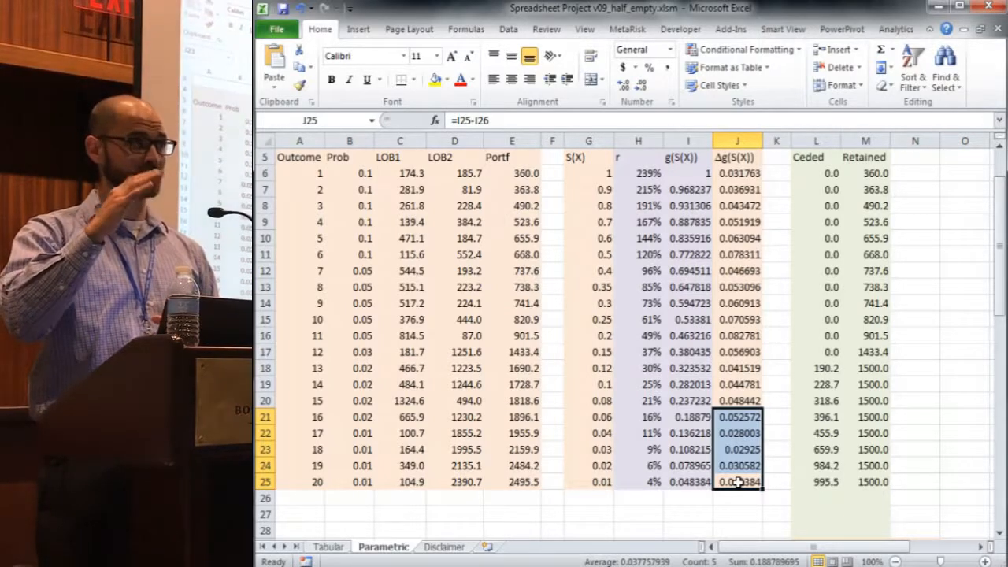
{"action": "key", "text": "ctrl+Page_Up"}
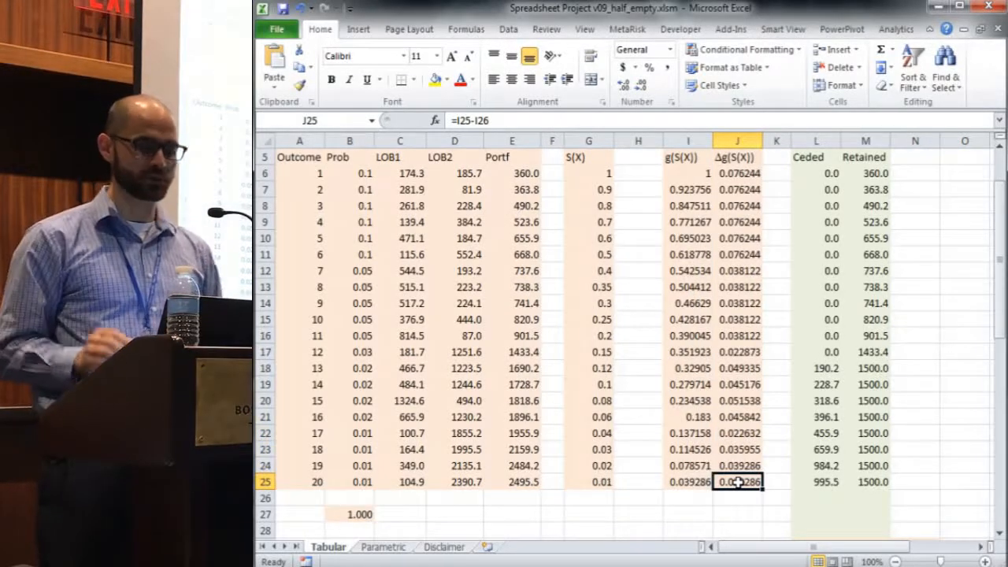
{"action": "key", "text": "shift+Up"}
{"action": "key", "text": "shift+Up"}
{"action": "key", "text": "shift+Up"}
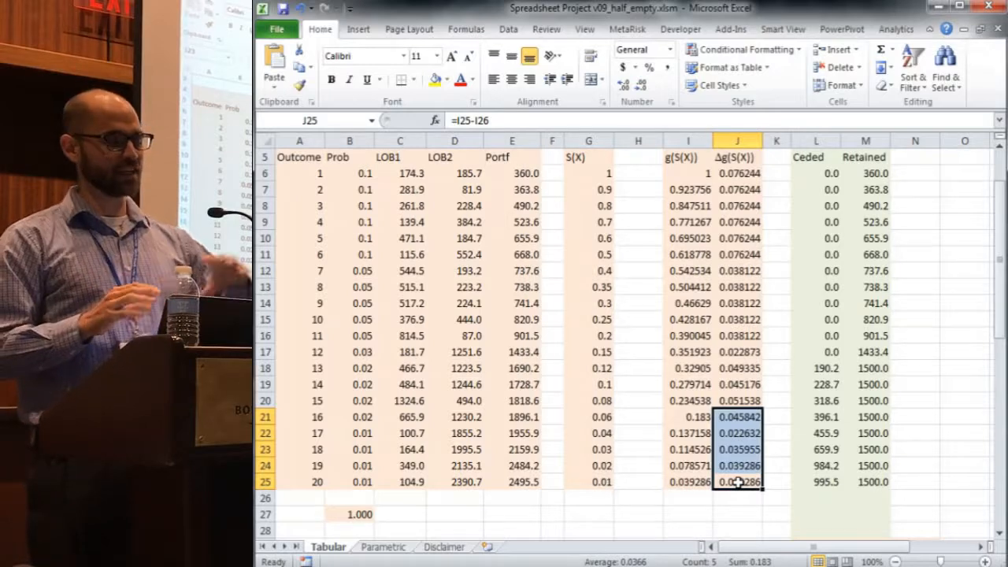
Flip between Tabular and Parametric to compare the selections, ending on Parametric with the ribbon collapsed.
{"action": "key", "text": "ctrl+Page_Down"}
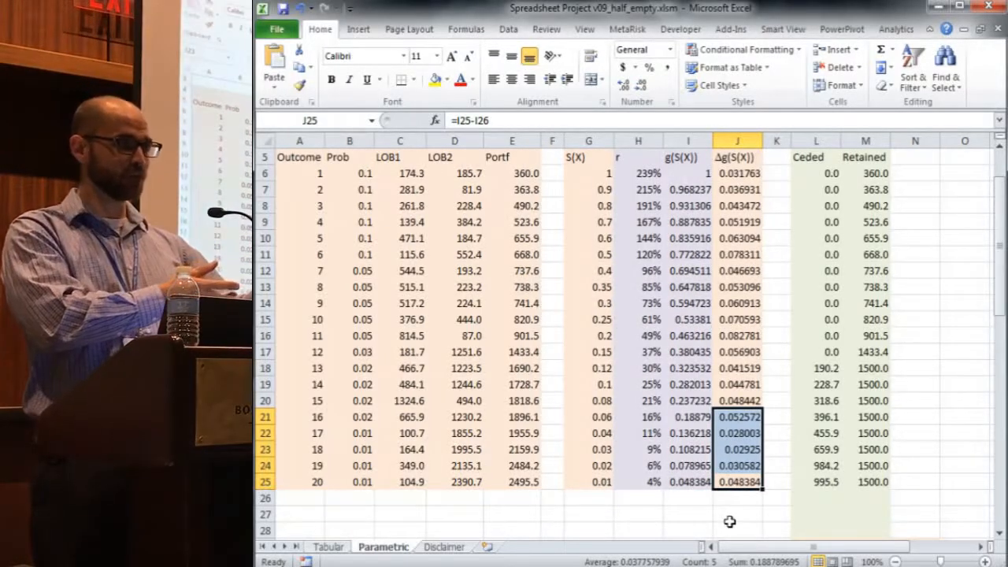
{"action": "key", "text": "ctrl+Page_Up"}
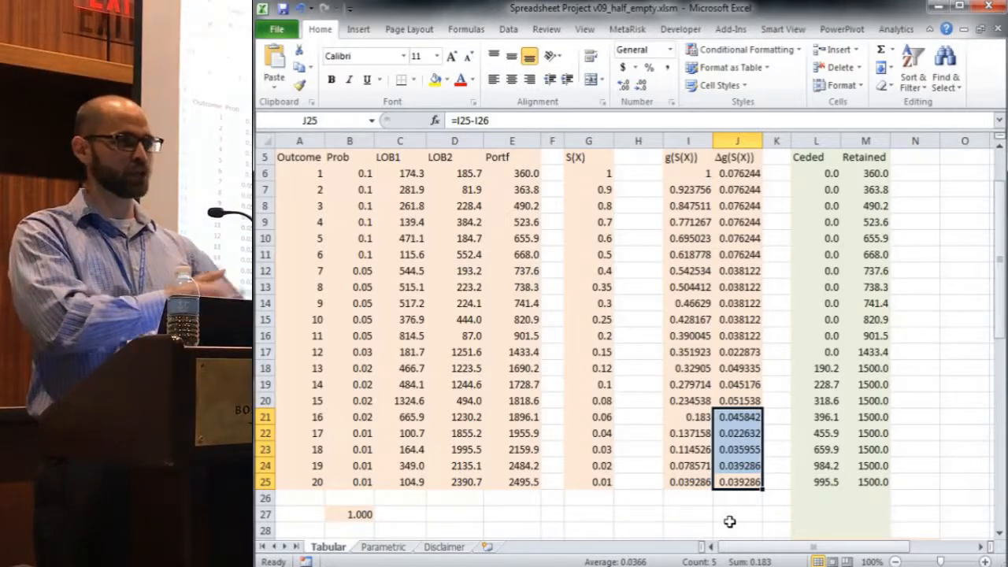
{"action": "key", "text": "ctrl+Page_Down"}
{"action": "key", "text": "ctrl+Page_Up"}
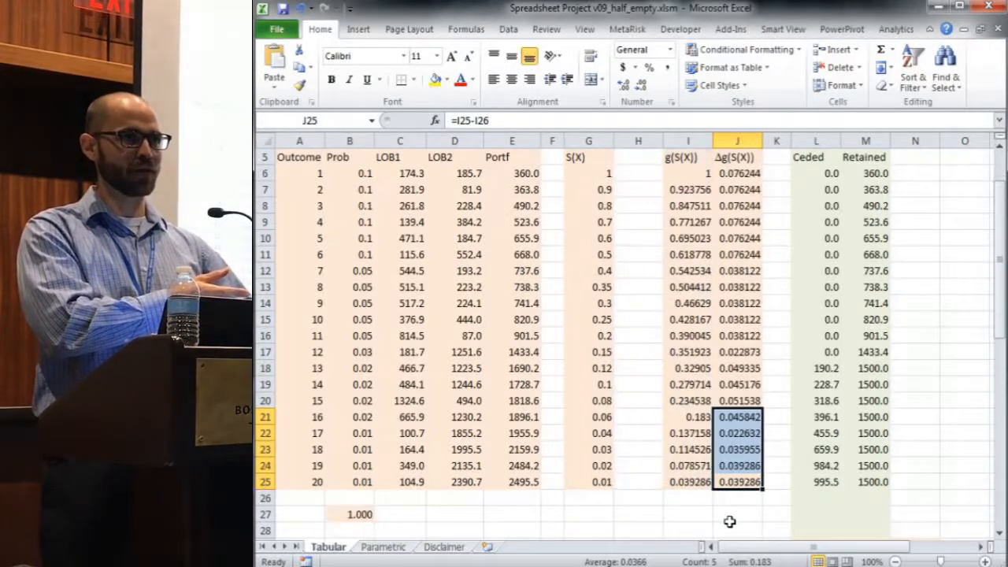
{"action": "key", "text": "ctrl+Page_Down"}
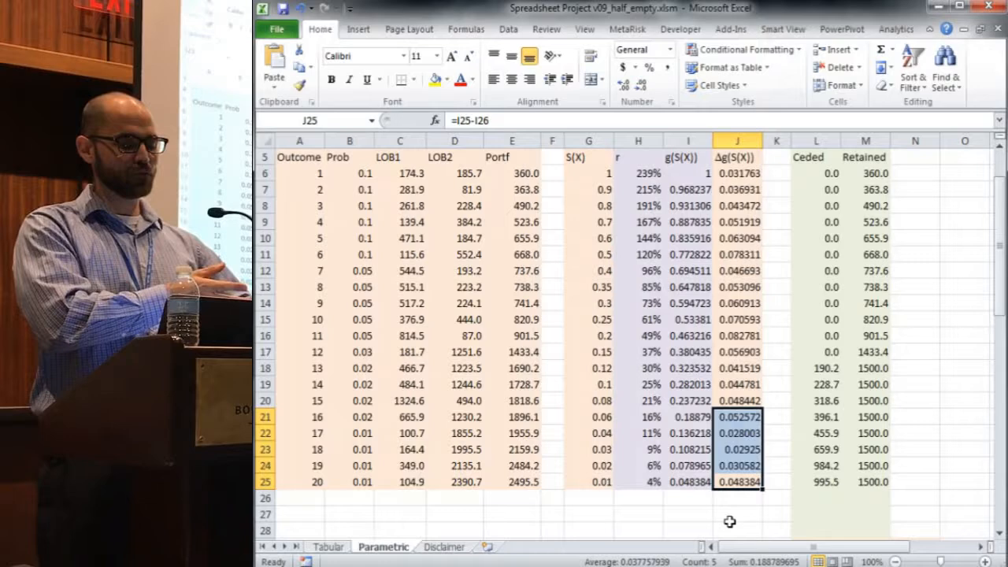
{"action": "key", "text": "ctrl+Page_Up"}
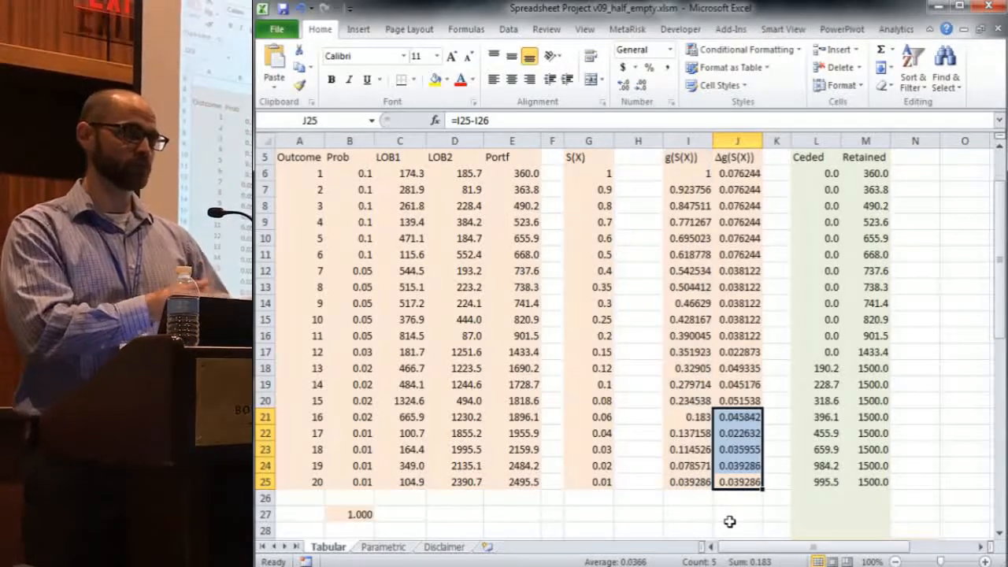
{"action": "key", "text": "ctrl+Page_Down"}
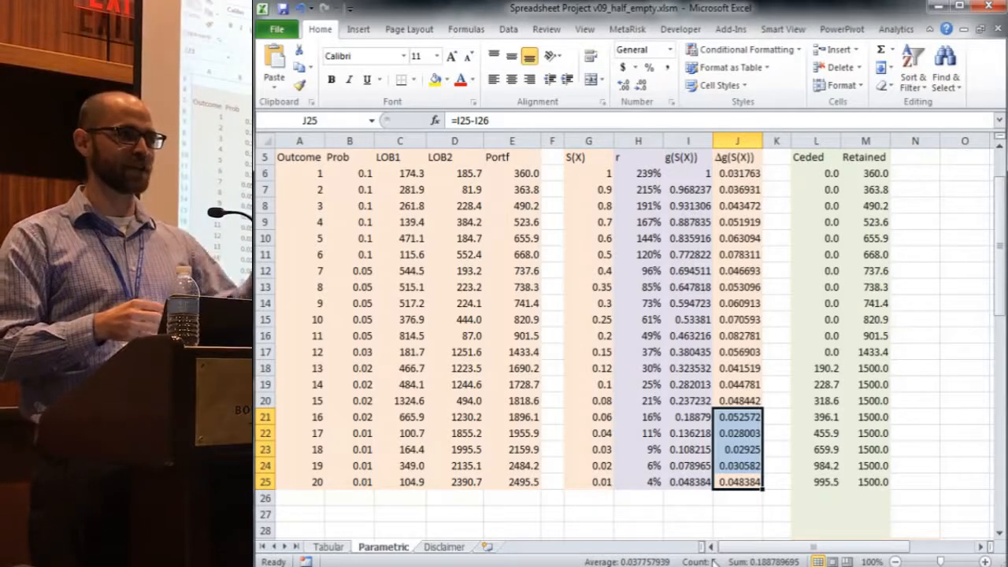
{"action": "key", "text": "ctrl+F1"}
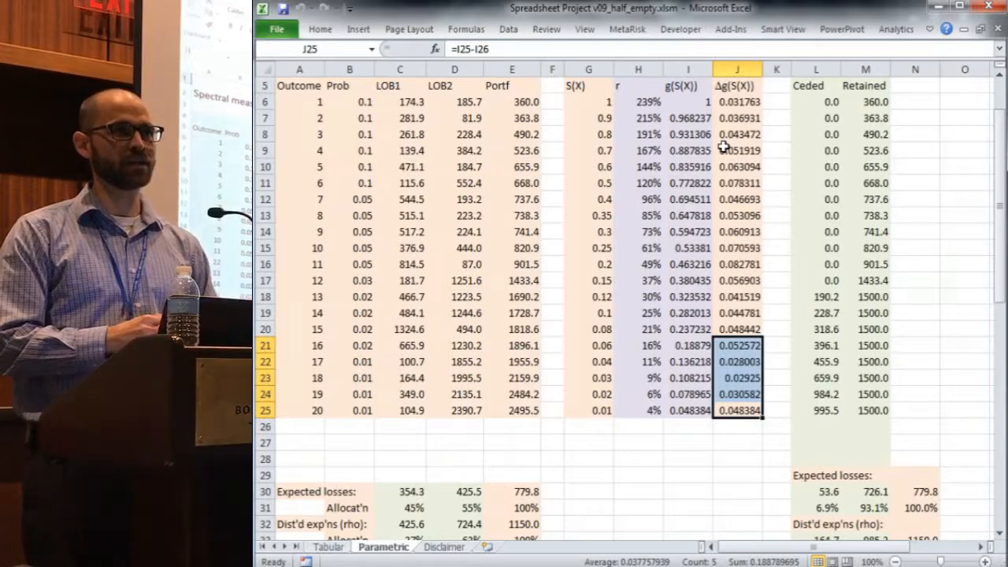
Inspect the =0.02/0.98 formula in K1 and the stored values in K2 and K3.
{"action": "key", "text": "Return"}
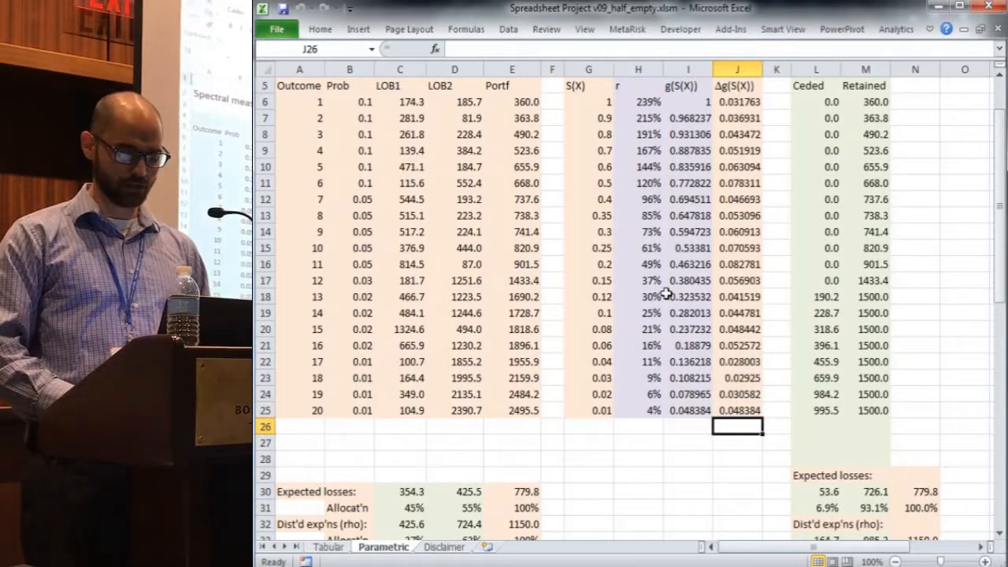
{"action": "scroll", "coordinate": [619, 371], "scroll_direction": "up", "scroll_amount": 1}
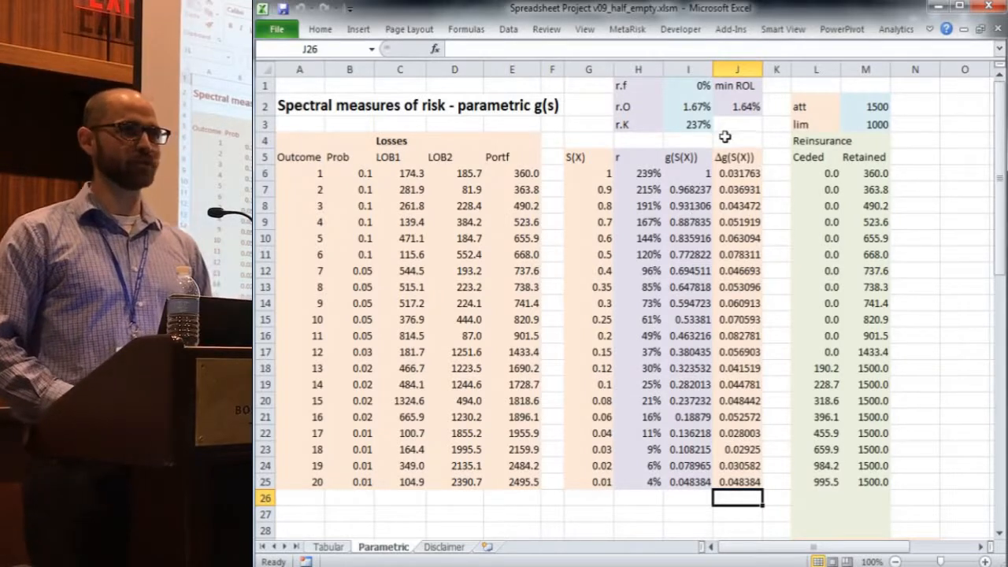
{"action": "left_click", "coordinate": [776, 107]}
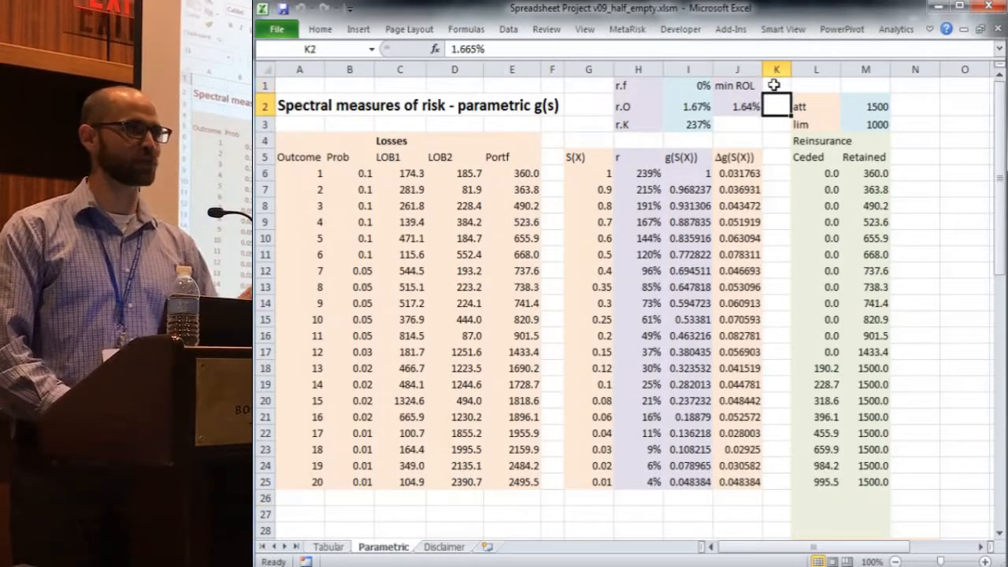
{"action": "key", "text": "Down"}
{"action": "key", "text": "Up"}
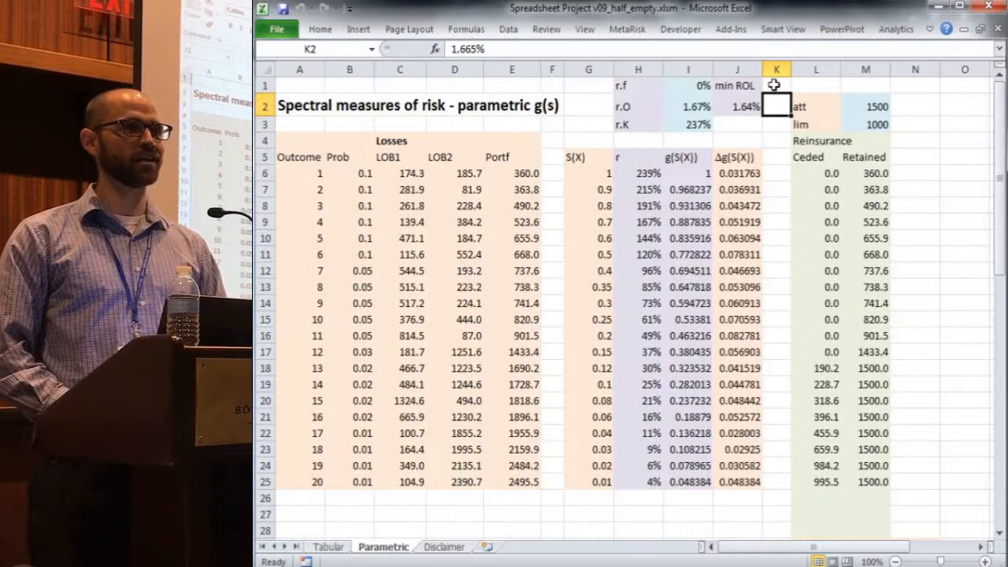
{"action": "left_click", "coordinate": [774, 86]}
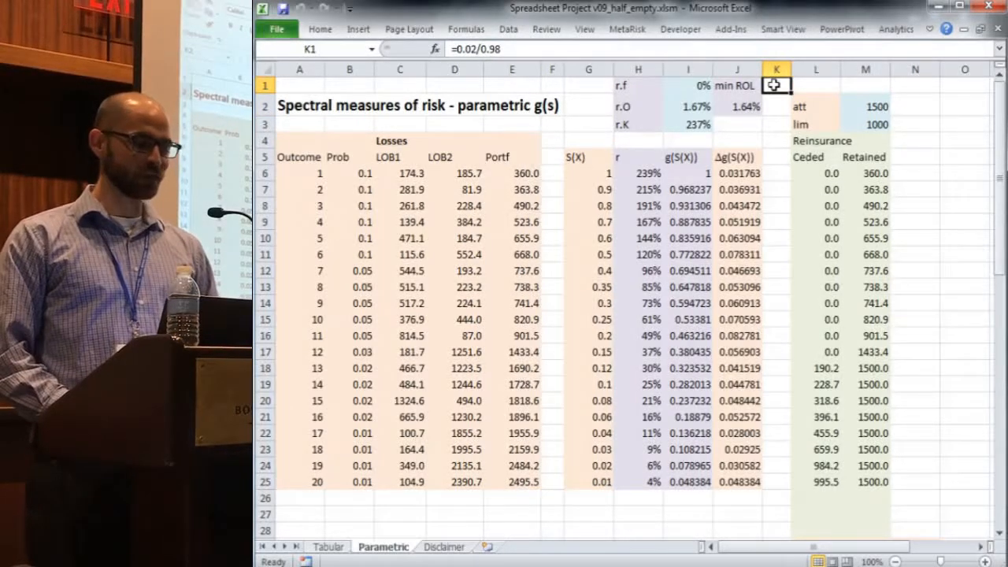
{"action": "left_click_drag", "start_coordinate": [774, 85], "coordinate": [774, 88]}
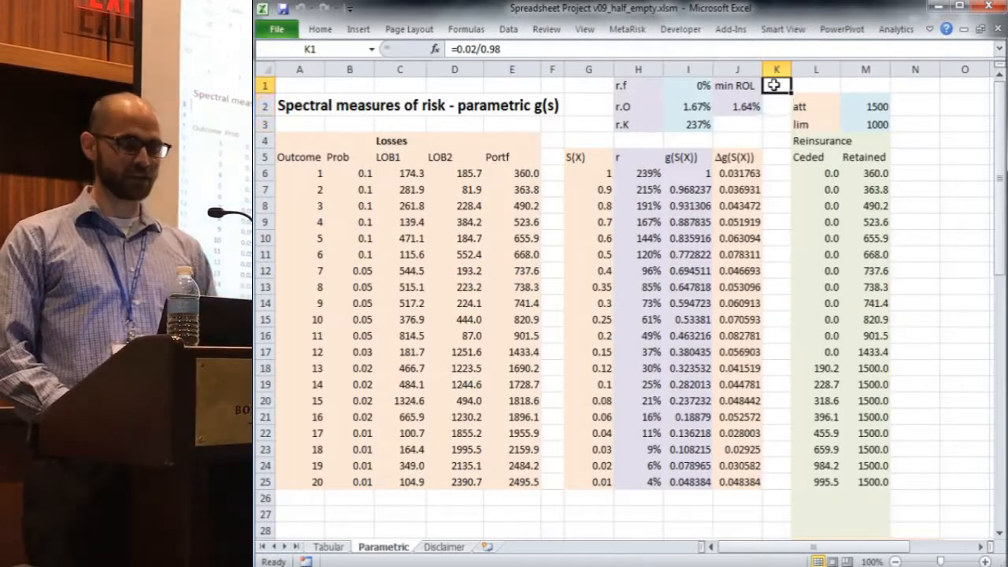
{"action": "key", "text": "Return"}
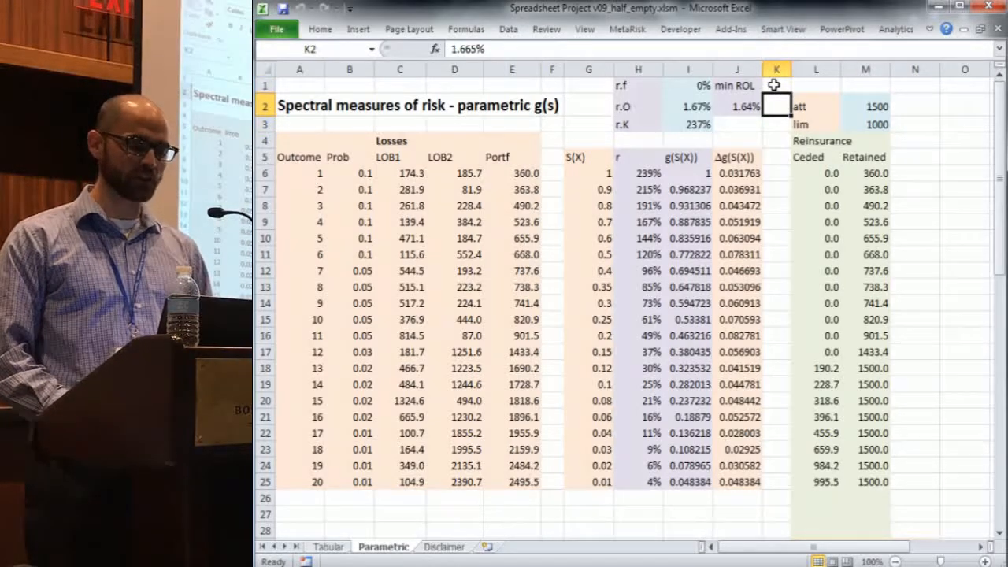
{"action": "key", "text": "Return"}
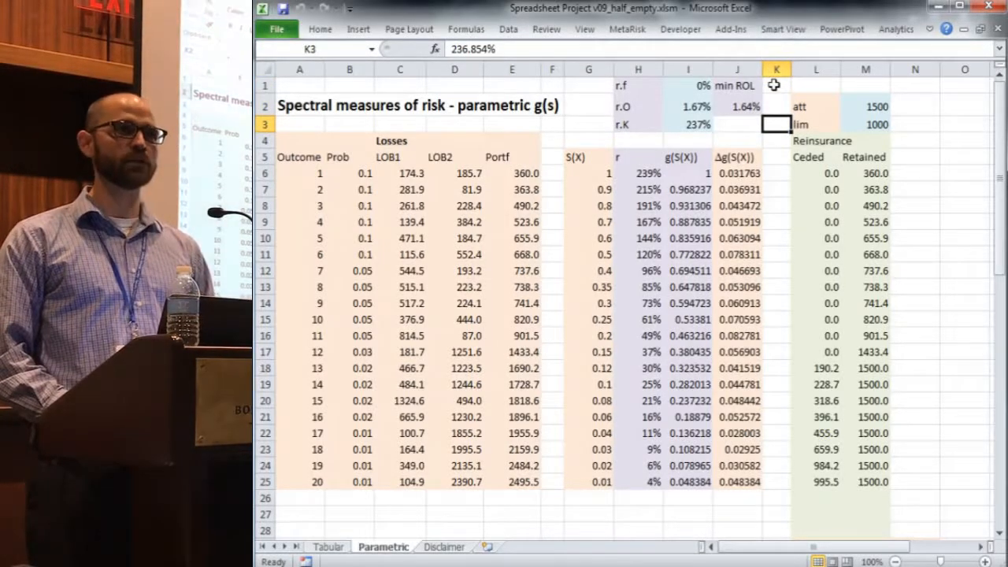
Clear the r.O and r.K inputs in I2:I3 so the r column drops to 0%.
{"action": "key", "text": "Up"}
{"action": "key", "text": "Left"}
{"action": "key", "text": "Left"}
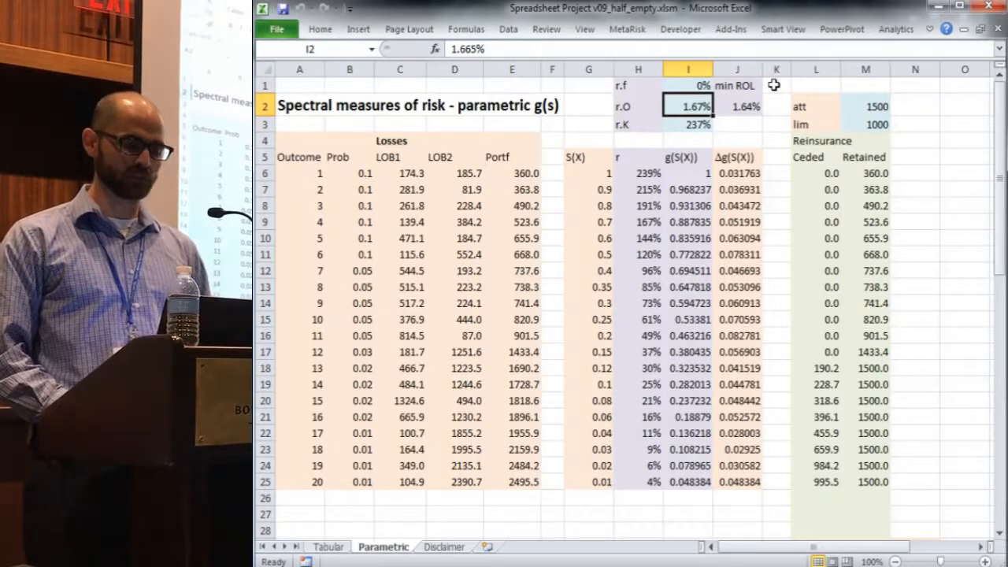
{"action": "key", "text": "shift+Down"}
{"action": "key", "text": "Delete"}
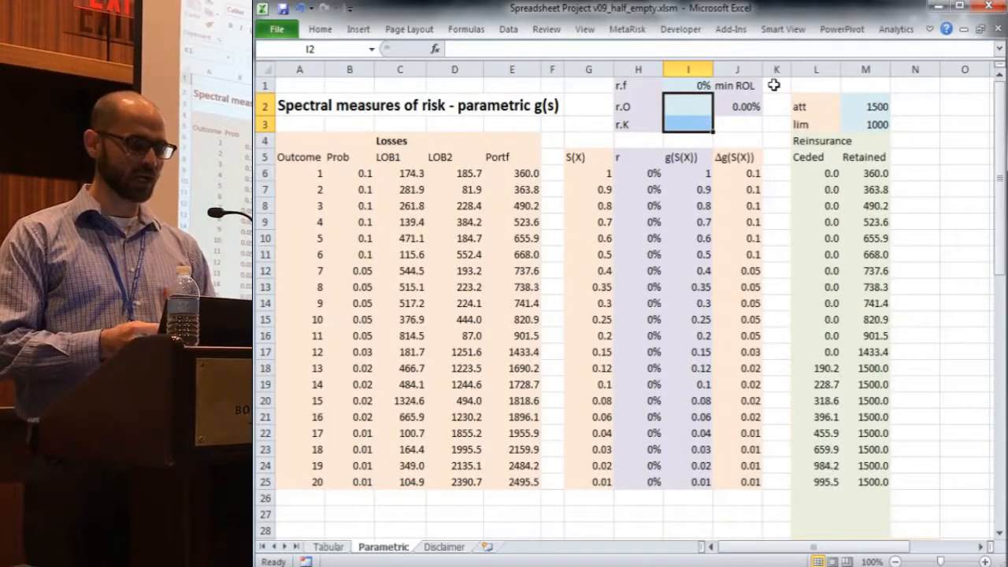
{"action": "key", "text": "Up"}
{"action": "key", "text": "Right"}
{"action": "key", "text": "Right"}
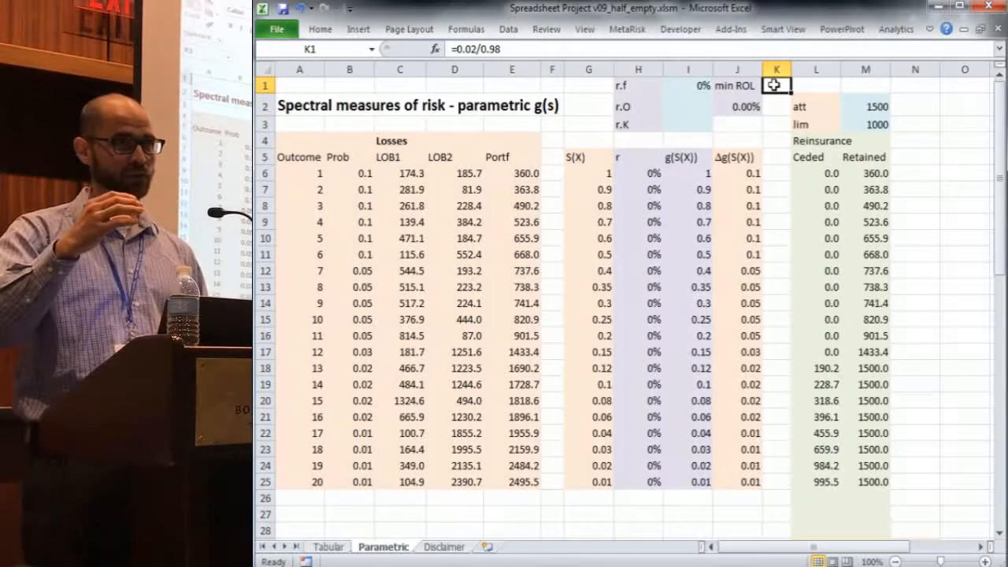
Copy the =0.02/0.98 formula from K1.
{"action": "key", "text": "Down"}
{"action": "key", "text": "Left"}
{"action": "key", "text": "Left"}
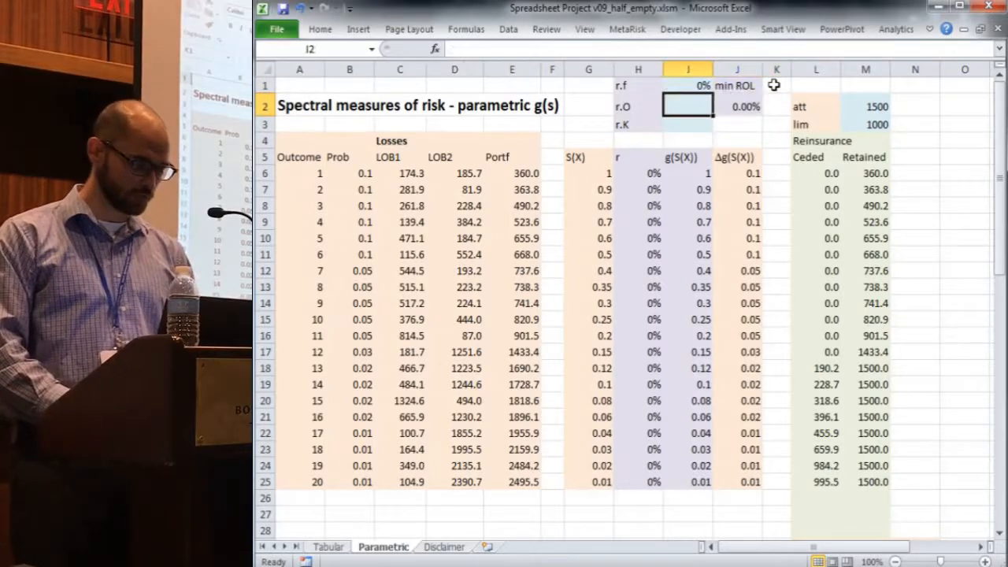
{"action": "key", "text": "Right"}
{"action": "left_click", "coordinate": [774, 85]}
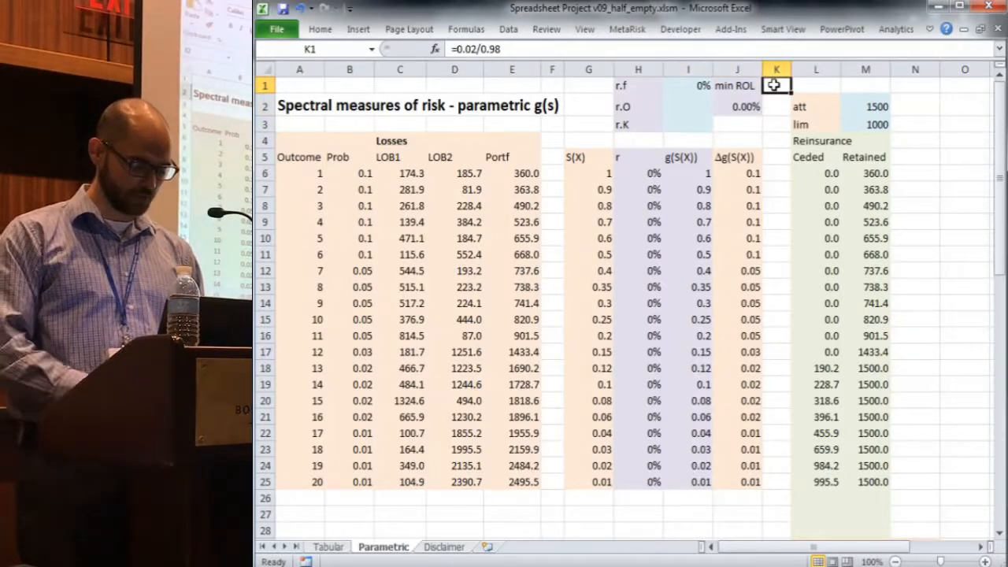
{"action": "key", "text": "ctrl+c"}
Paste it into the r.O input as a formula only, giving r.O of 2.04%.
{"action": "key", "text": "Down"}
{"action": "key", "text": "Left"}
{"action": "key", "text": "Left"}
{"action": "key", "text": "alt+e"}
{"action": "key", "text": "s"}
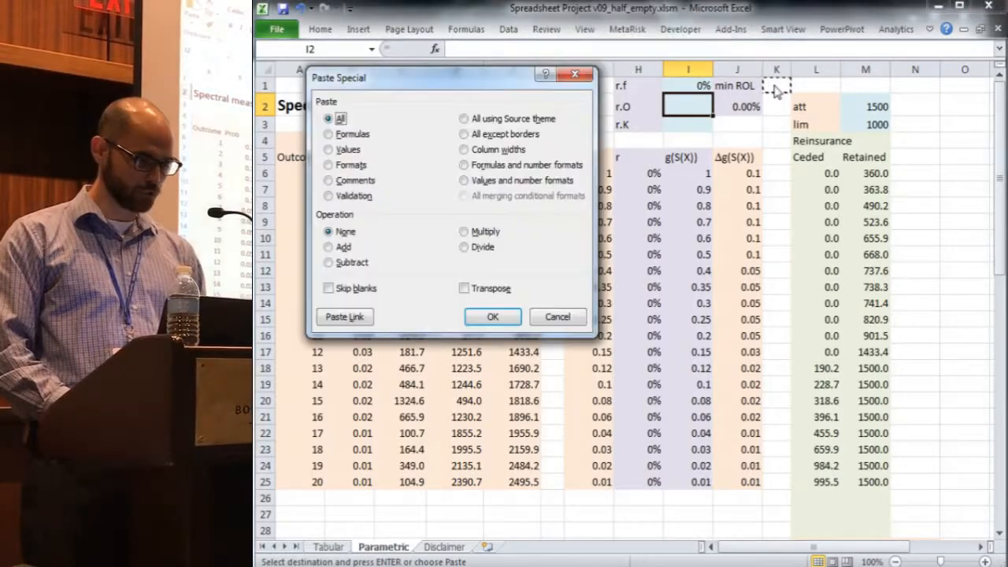
{"action": "key", "text": "f"}
{"action": "key", "text": "Return"}
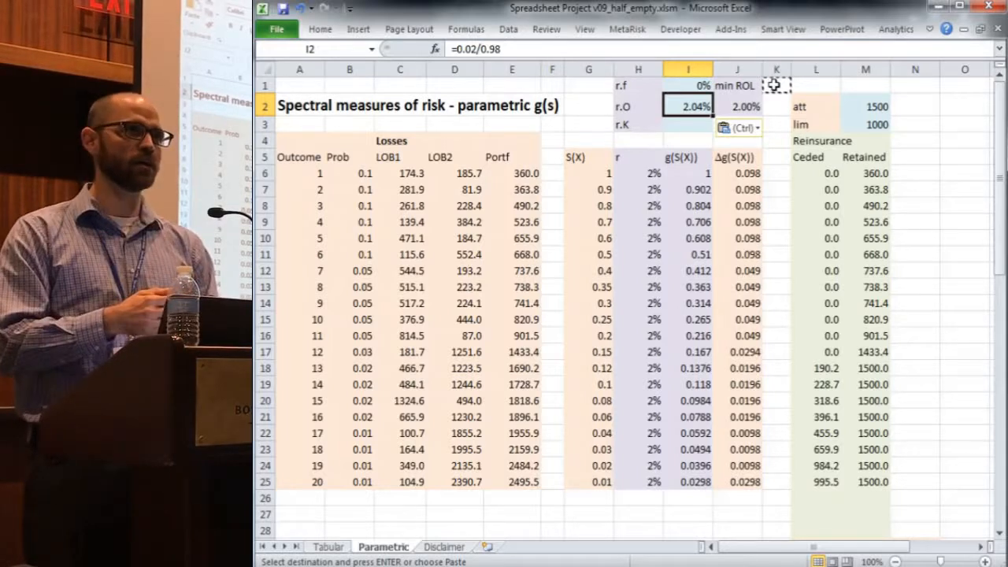
{"action": "key", "text": "Escape"}
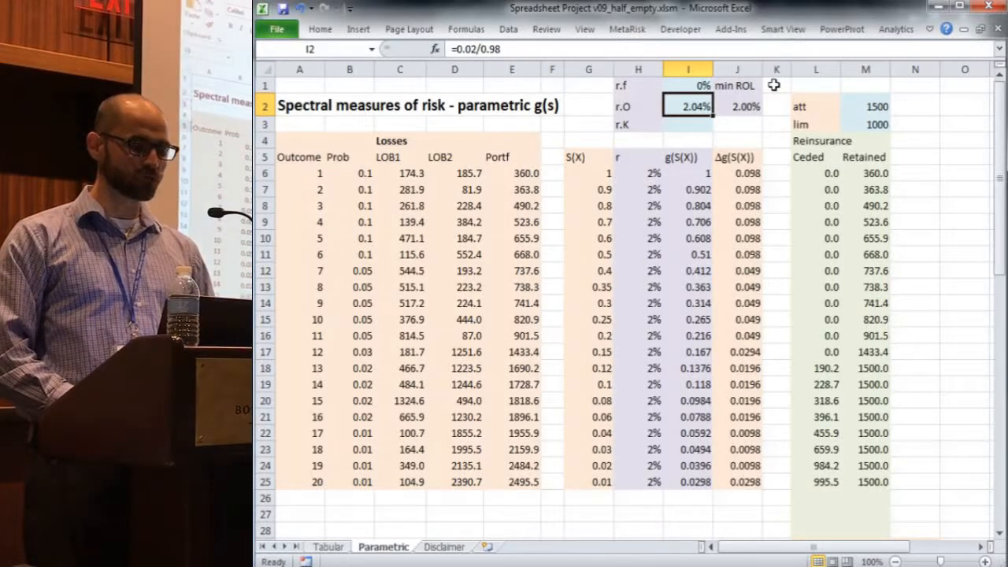
In the Assessment block enter book value 1700 and a 15% cost of capital.
{"action": "key", "text": "Down"}
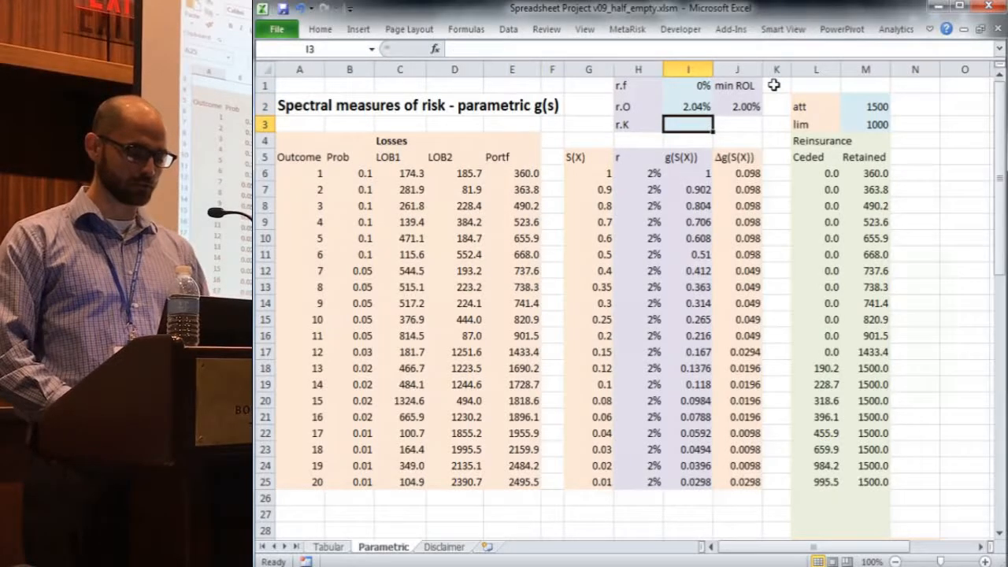
{"action": "key", "text": "Down"}
{"action": "key", "text": "Down"}
{"action": "key", "text": "Down"}
{"action": "key", "text": "Down"}
{"action": "key", "text": "Down"}
{"action": "key", "text": "Down"}
{"action": "key", "text": "Down"}
{"action": "key", "text": "Down"}
{"action": "key", "text": "Down"}
{"action": "key", "text": "Down"}
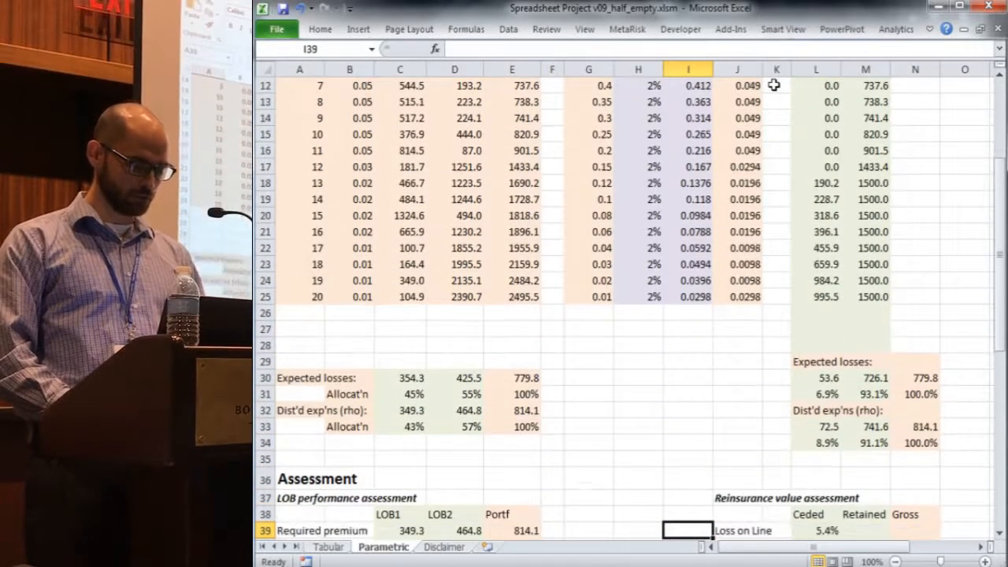
{"action": "key", "text": "Down"}
{"action": "key", "text": "Down"}
{"action": "key", "text": "Down"}
{"action": "key", "text": "Down"}
{"action": "key", "text": "Down"}
{"action": "key", "text": "Down"}
{"action": "key", "text": "Down"}
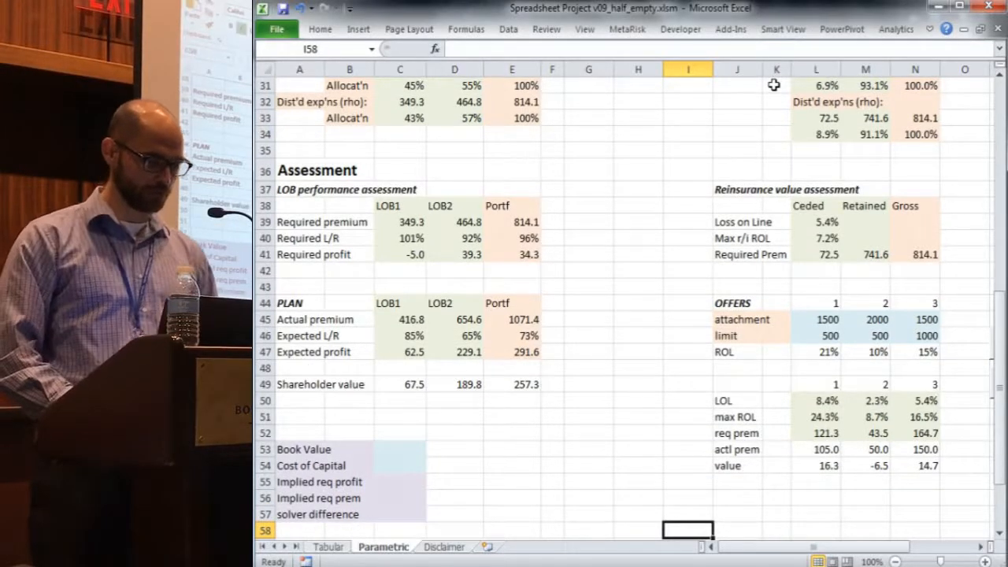
{"action": "key", "text": "Down"}
{"action": "key", "text": "Down"}
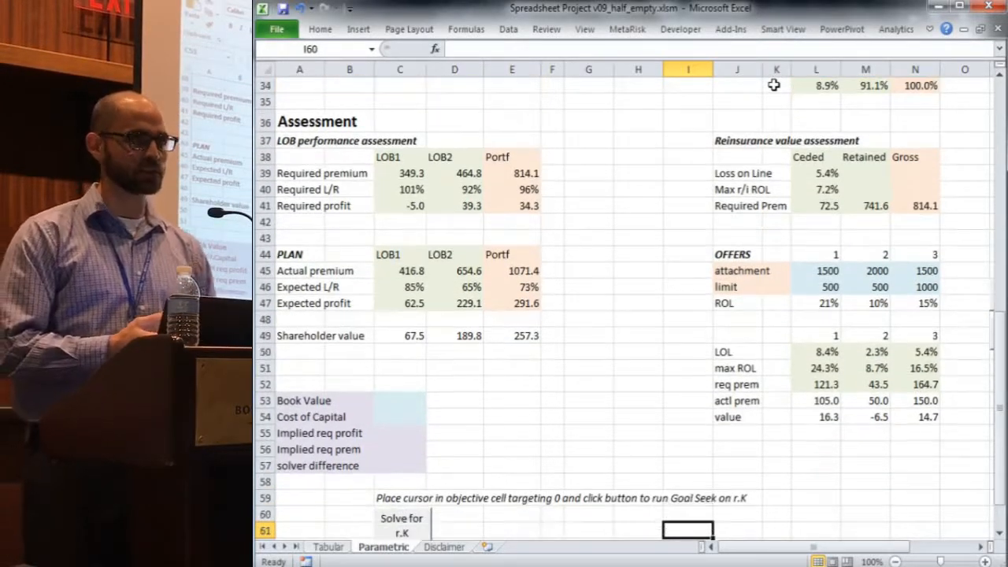
{"action": "key", "text": "Down"}
{"action": "key", "text": "Down"}
{"action": "key", "text": "Up"}
{"action": "key", "text": "Up"}
{"action": "key", "text": "Up"}
{"action": "key", "text": "Up"}
{"action": "key", "text": "Left"}
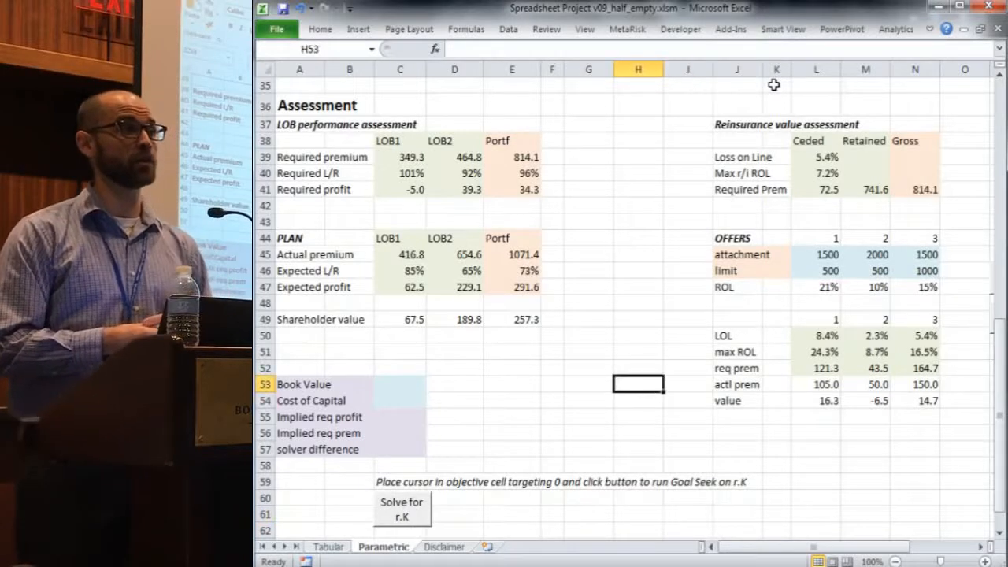
{"action": "key", "text": "Left"}
{"action": "key", "text": "Left"}
{"action": "key", "text": "Left"}
{"action": "key", "text": "Left"}
{"action": "key", "text": "Left"}
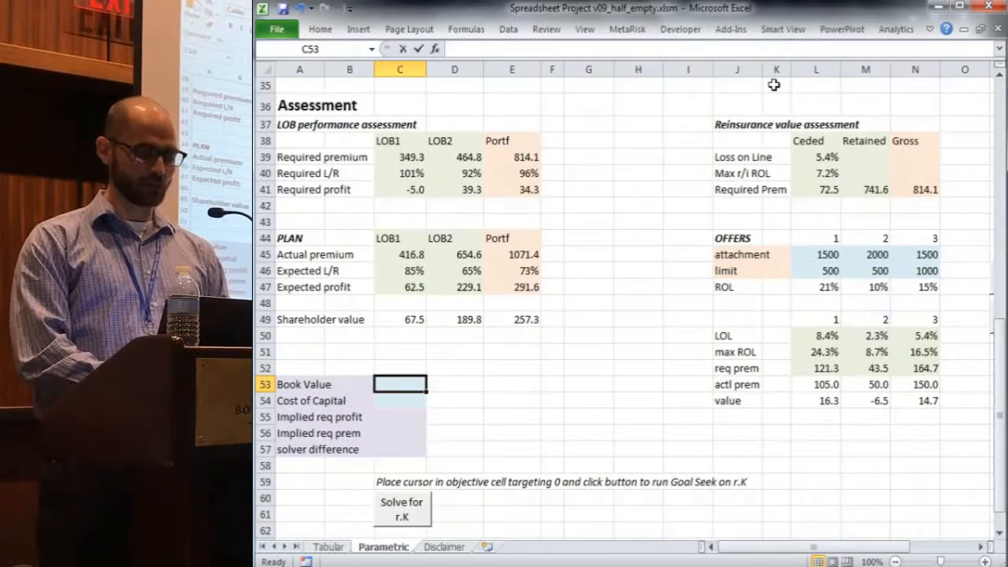
{"action": "type", "text": "1700"}
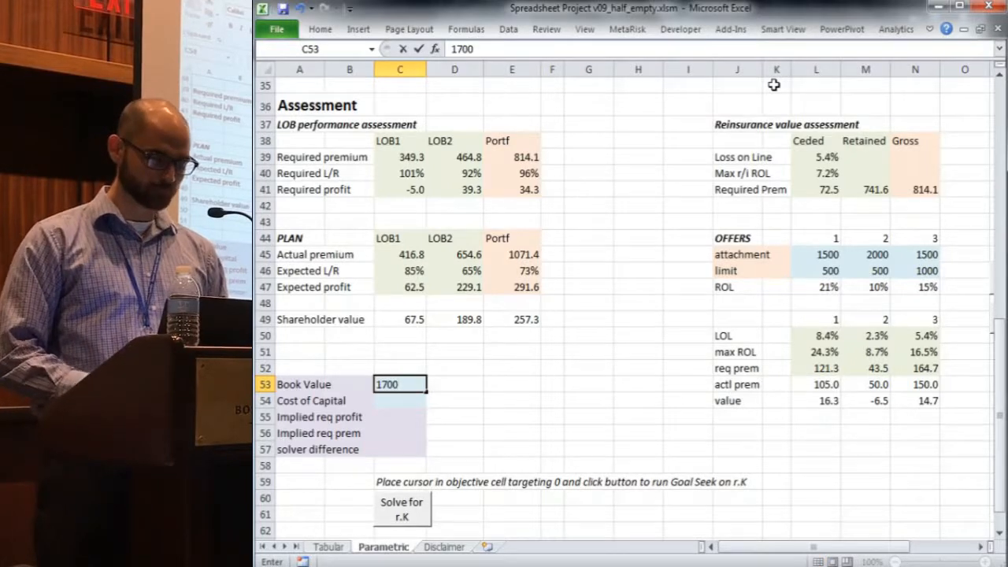
{"action": "key", "text": "Return"}
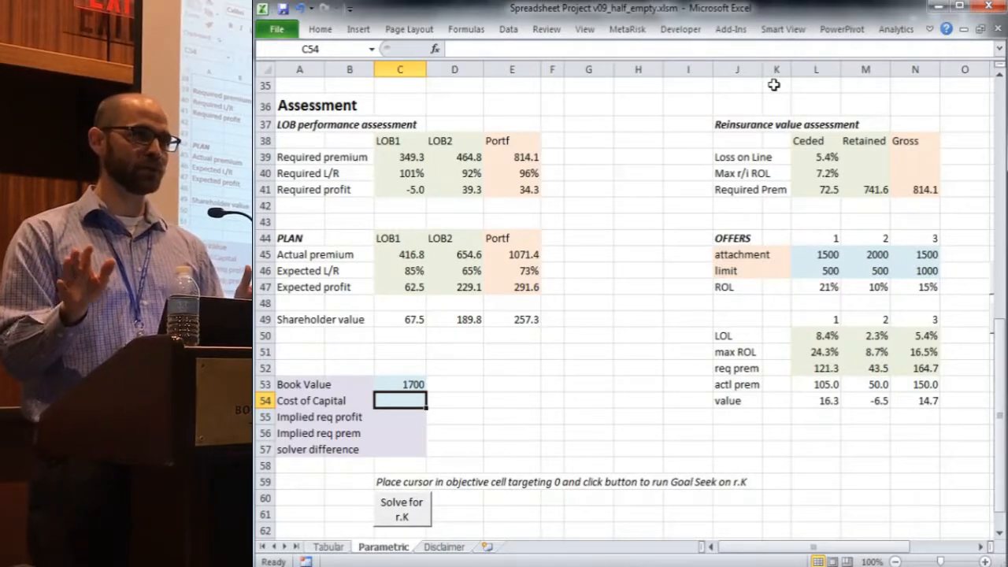
{"action": "type", "text": "15%"}
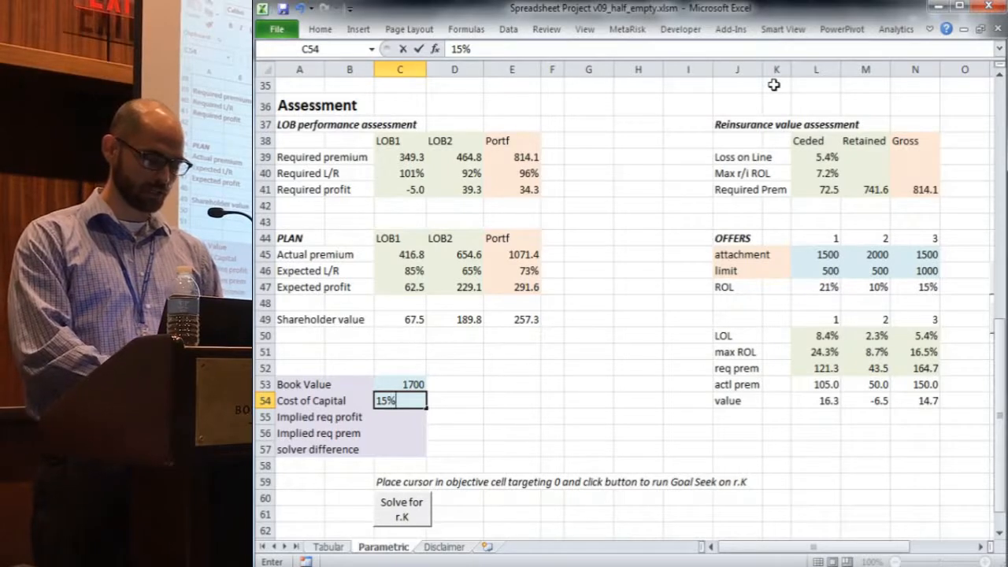
{"action": "key", "text": "Return"}
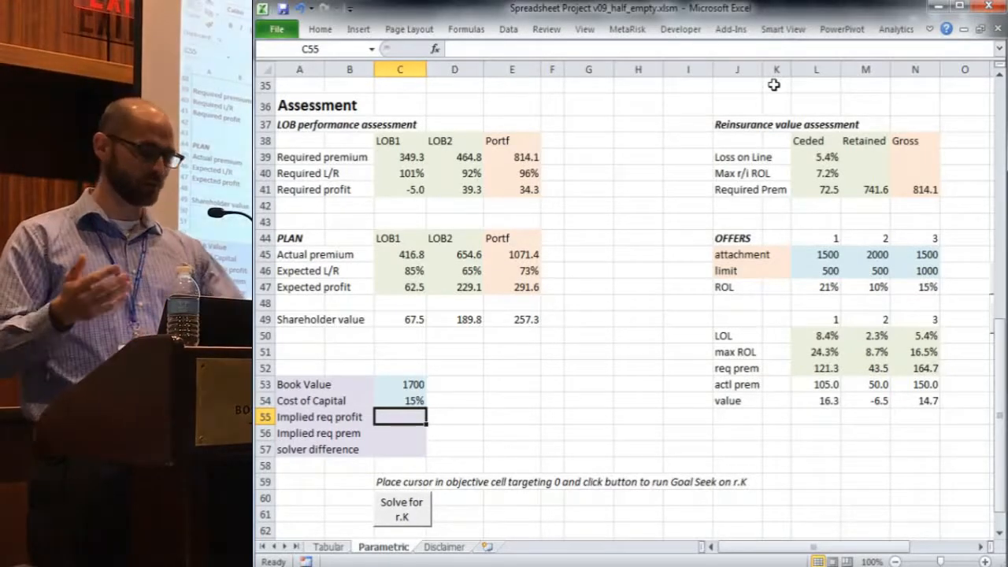
{"action": "type", "text": "="}
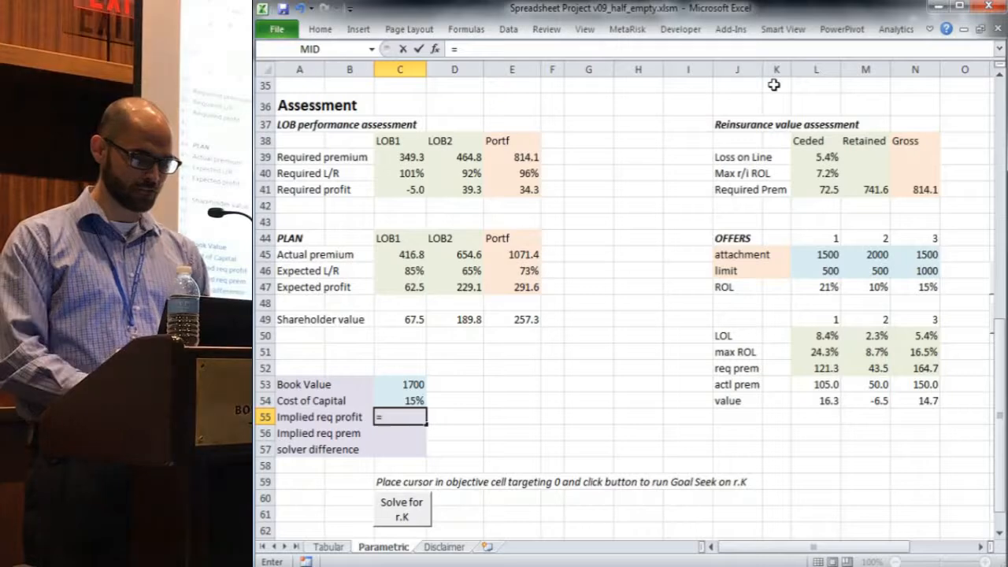
{"action": "type", "text": "8"}
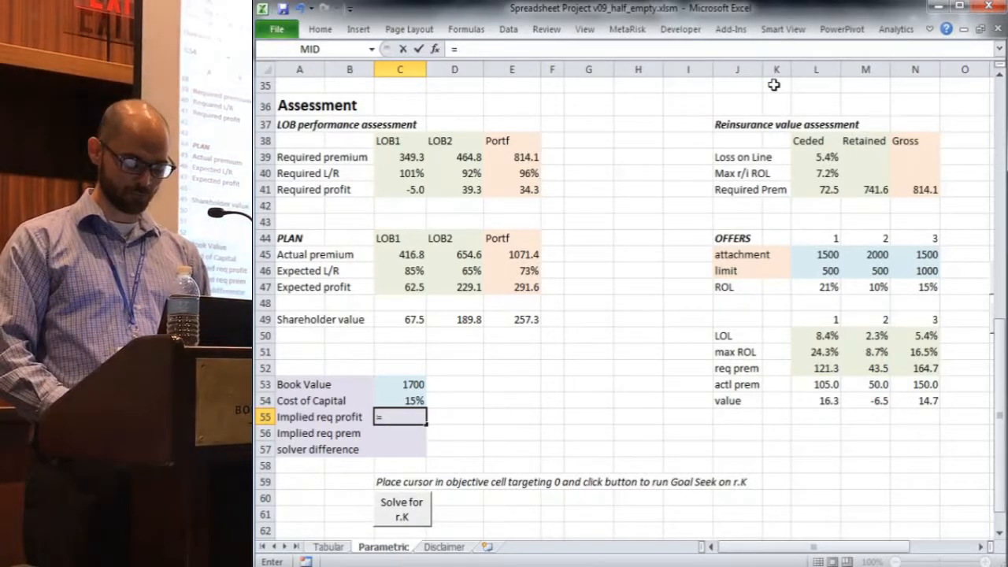
Enter implied required profit as =C54*C53, giving 255.
{"action": "key", "text": "Up"}
{"action": "type", "text": "*"}
{"action": "key", "text": "Up"}
{"action": "key", "text": "Up"}
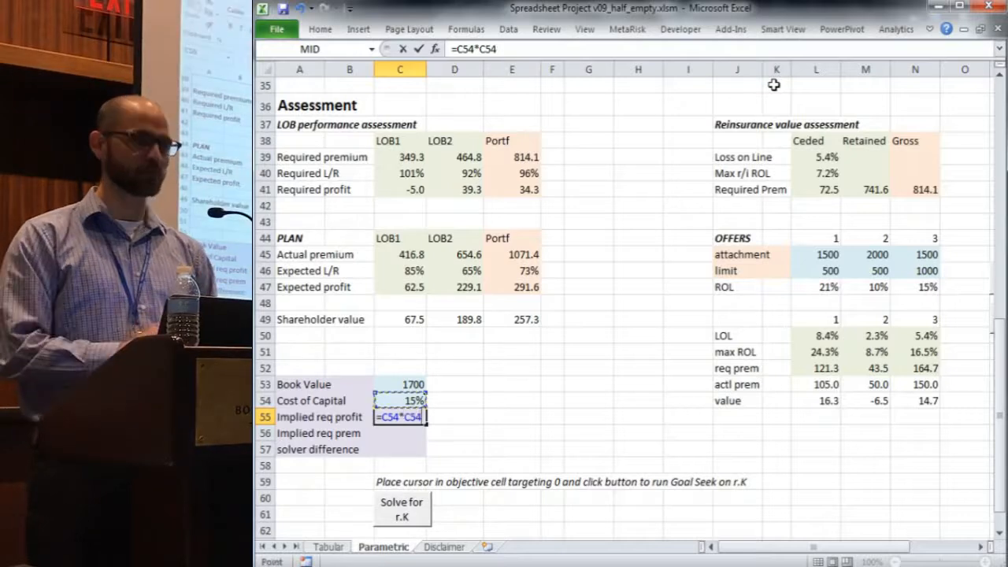
{"action": "key", "text": "Return"}
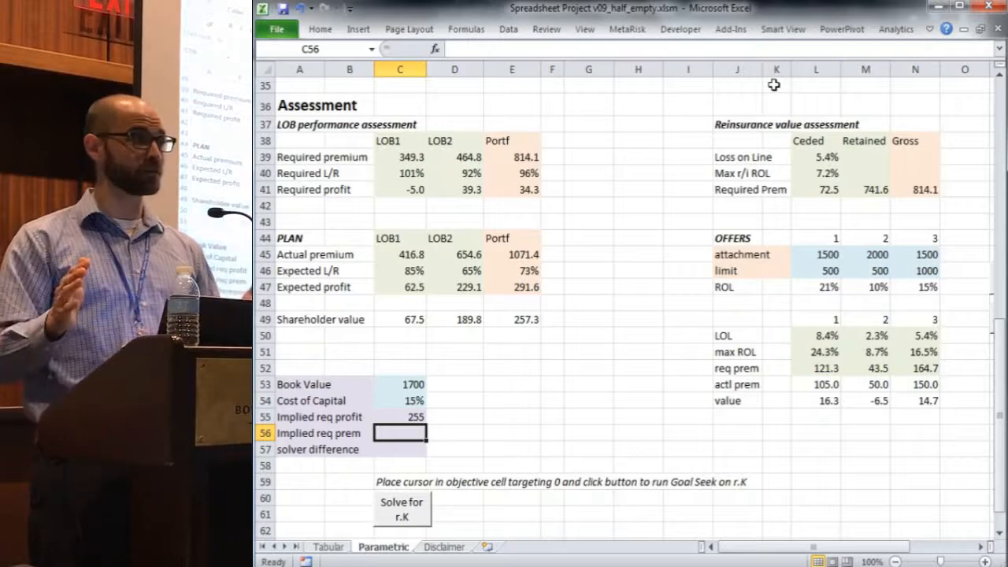
{"action": "type", "text": "="}
Enter implied required premium as =C55+E30, adding portfolio expected losses for 1034.8.
{"action": "key", "text": "Up"}
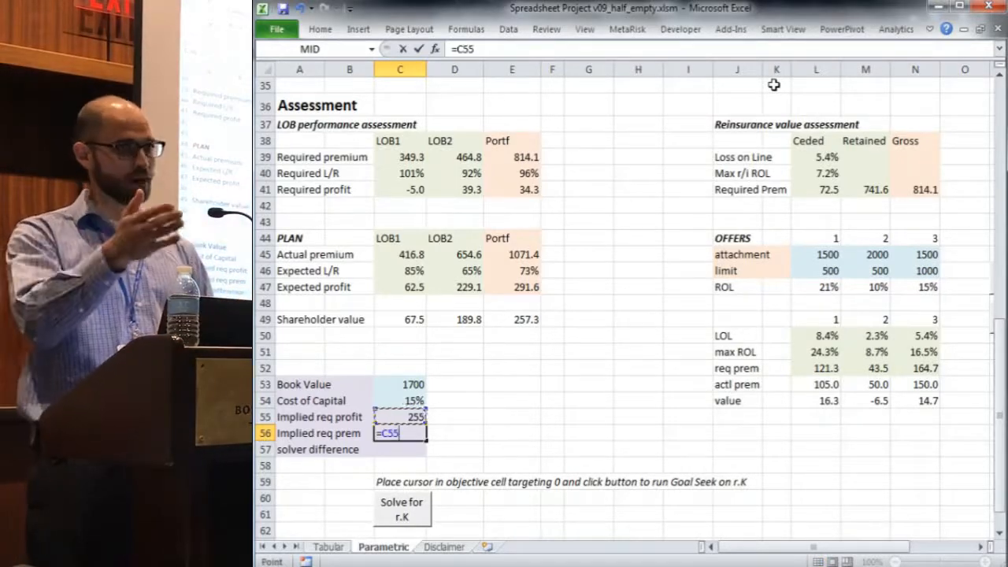
{"action": "type", "text": "+"}
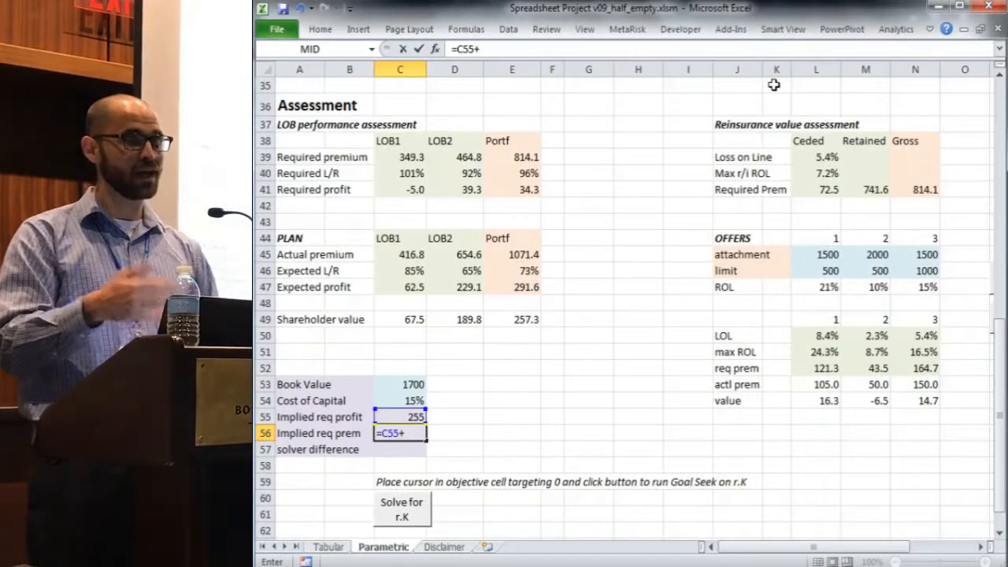
{"action": "key", "text": "Up"}
{"action": "key", "text": "Up"}
{"action": "key", "text": "Up"}
{"action": "key", "text": "Up"}
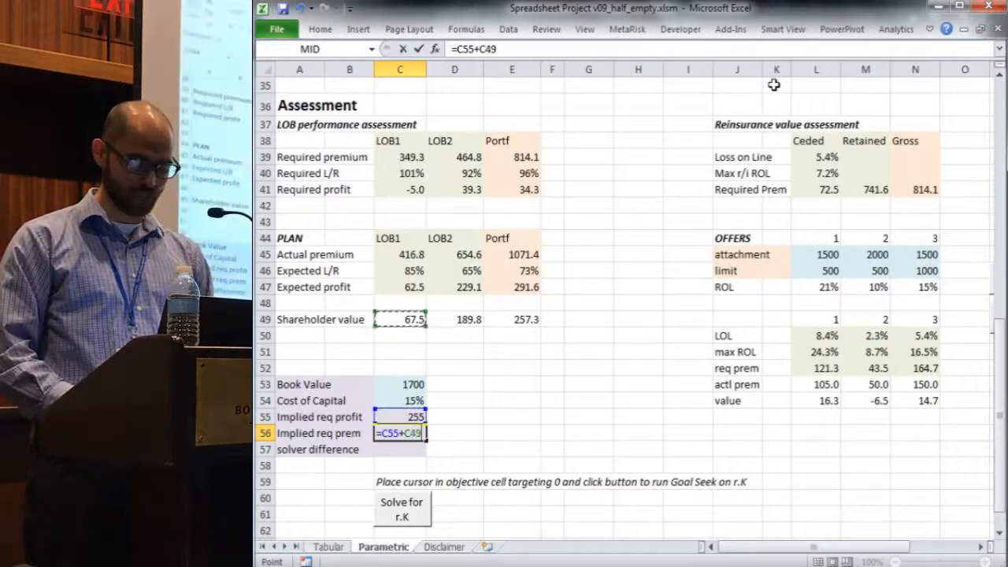
{"action": "key", "text": "Up"}
{"action": "key", "text": "Up"}
{"action": "key", "text": "Up"}
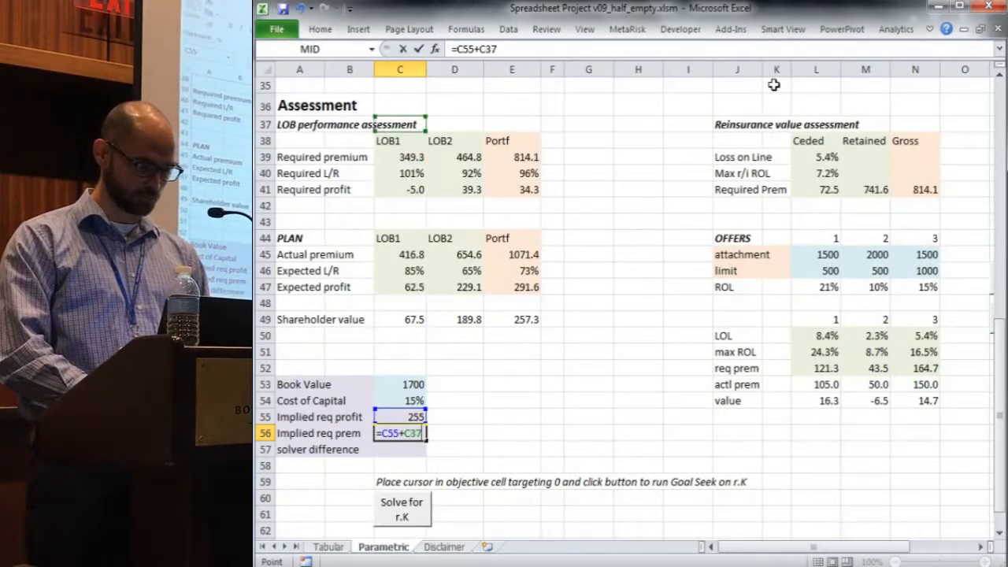
{"action": "key", "text": "Up"}
{"action": "key", "text": "Up"}
{"action": "key", "text": "Up"}
{"action": "key", "text": "Up"}
{"action": "key", "text": "Up"}
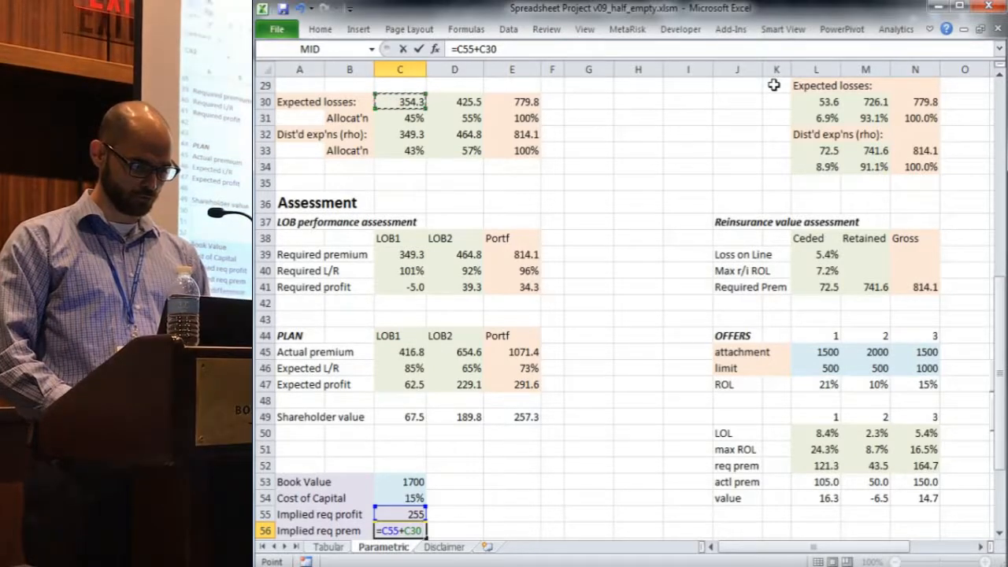
{"action": "key", "text": "Right"}
{"action": "key", "text": "Right"}
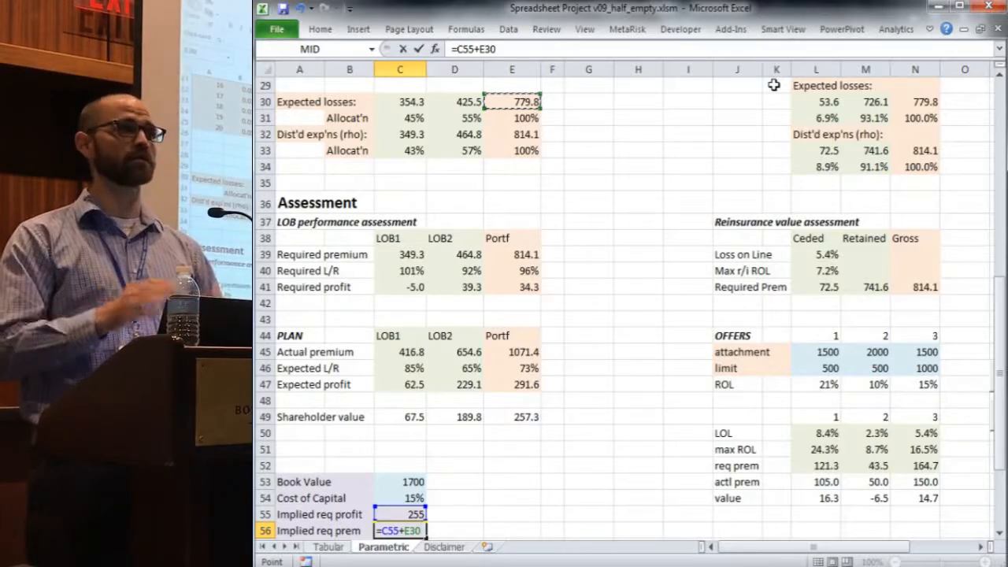
{"action": "key", "text": "Return"}
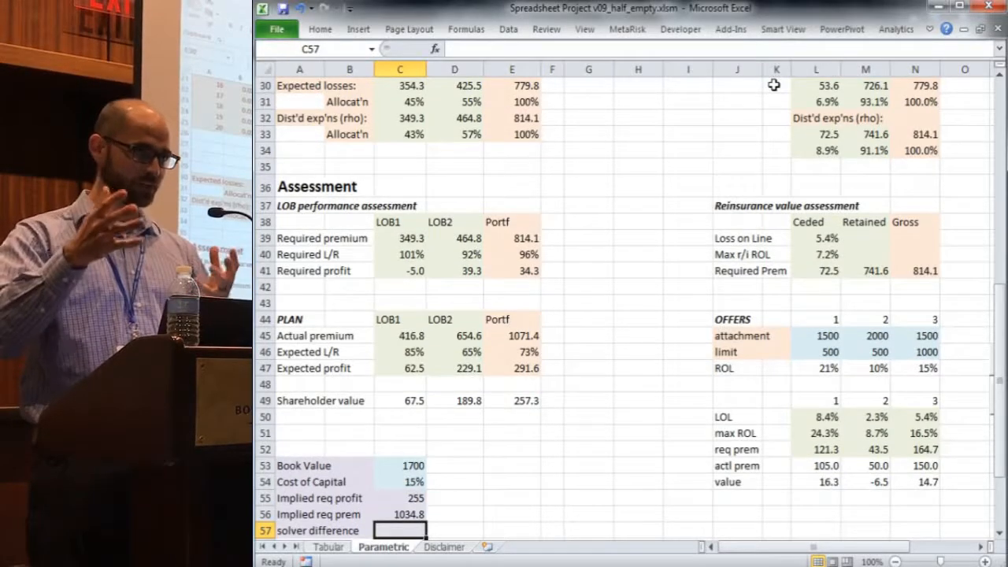
{"action": "key", "text": "Down"}
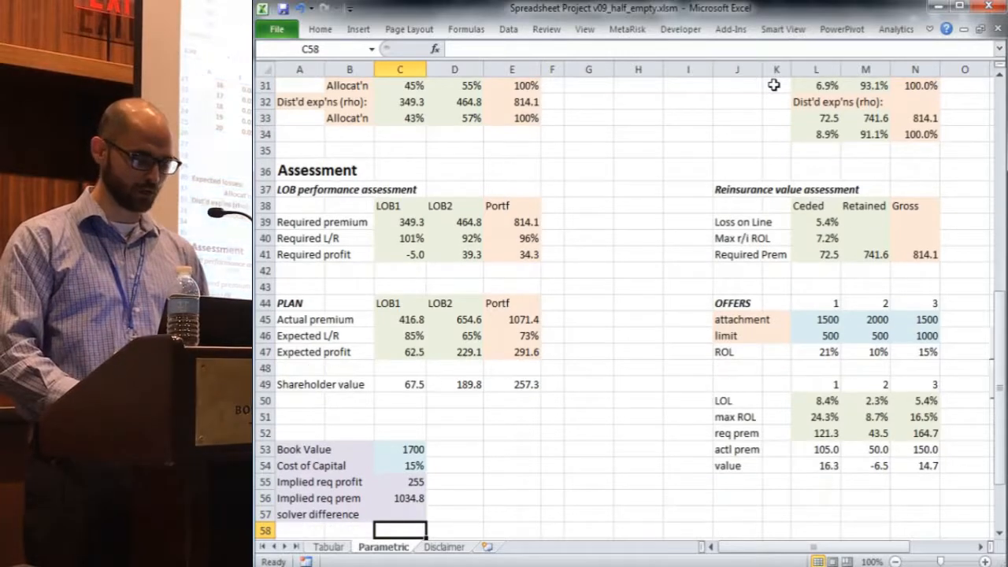
{"action": "key", "text": "Up"}
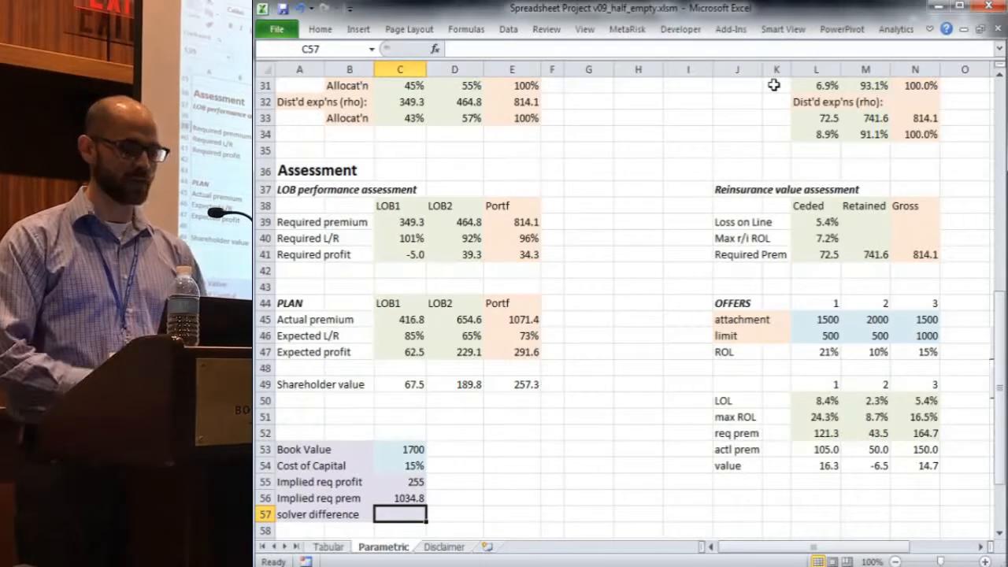
Paste the 236.854% cell's formula into r.K via Paste Special Formulas, making r.K 237%.
{"action": "key", "text": "ctrl+Up"}
{"action": "key", "text": "ctrl+Up"}
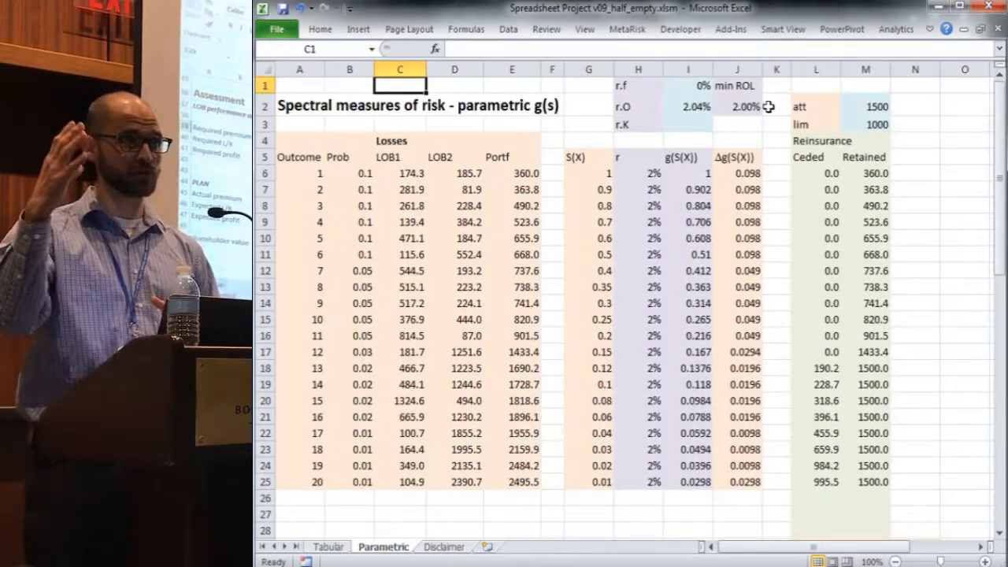
{"action": "left_click", "coordinate": [777, 126]}
{"action": "key", "text": "ctrl+c"}
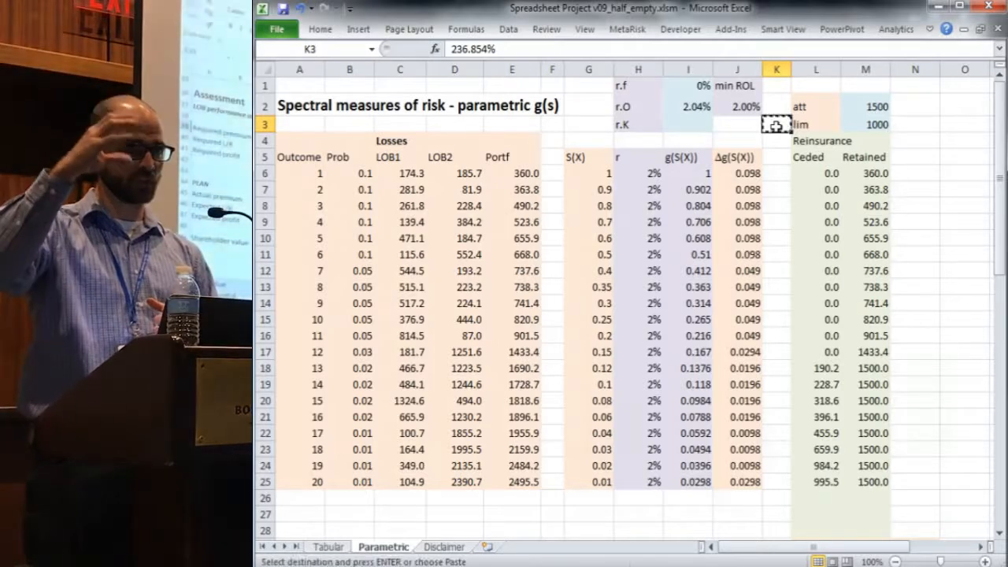
{"action": "key", "text": "Left"}
{"action": "key", "text": "Left"}
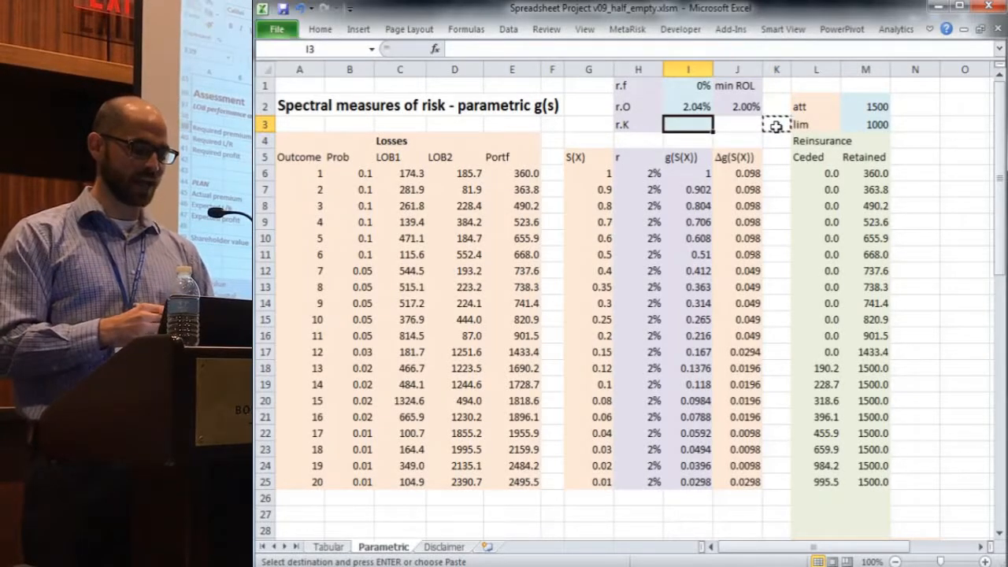
{"action": "key", "text": "ctrl+alt+v"}
{"action": "key", "text": "f"}
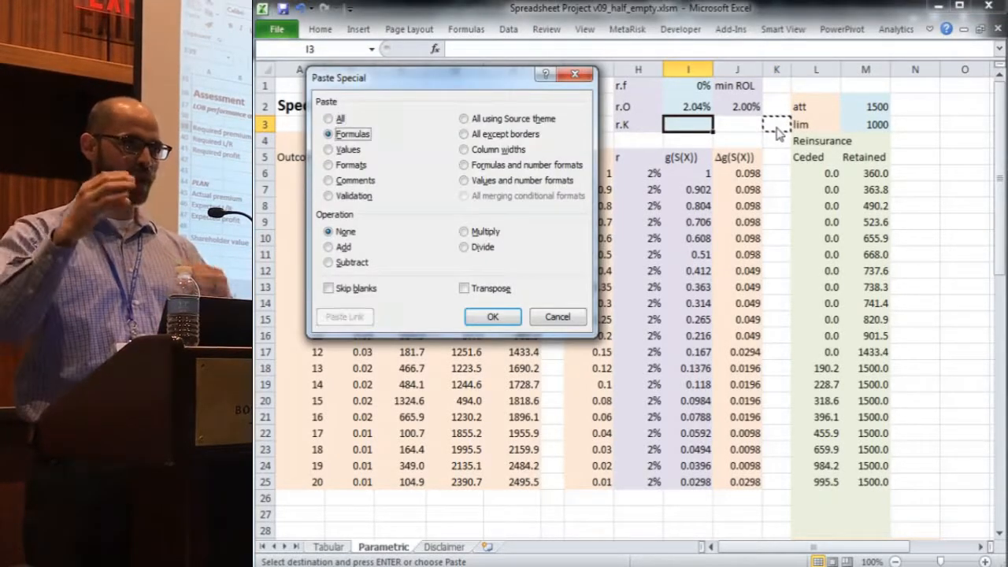
{"action": "key", "text": "Return"}
Move back down to the Assessment block's solver difference row.
{"action": "key", "text": "ctrl+Down"}
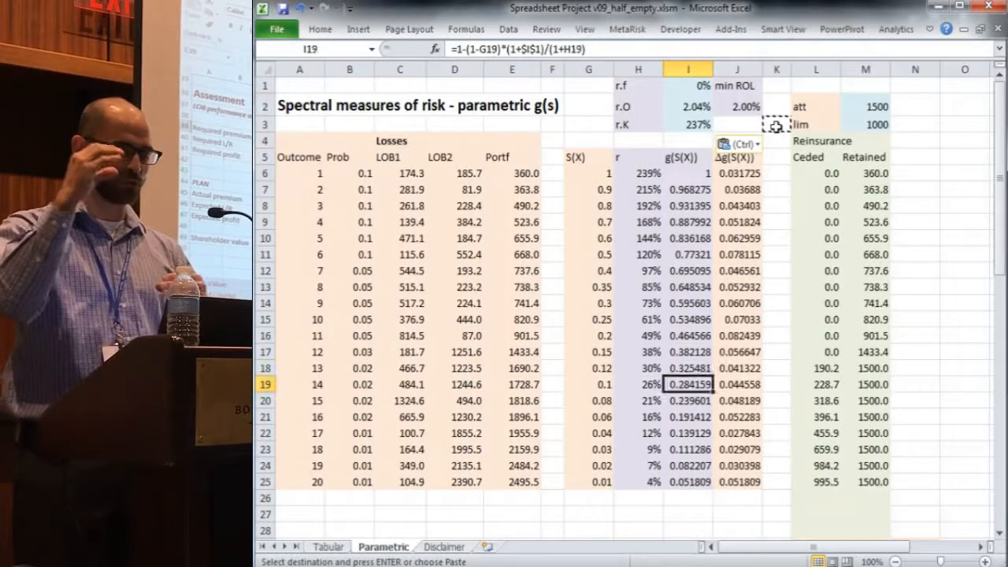
{"action": "key", "text": "ctrl+Down"}
{"action": "key", "text": "ctrl+Down"}
{"action": "key", "text": "ctrl+Down"}
{"action": "key", "text": "ctrl+Down"}
{"action": "key", "text": "ctrl+Down"}
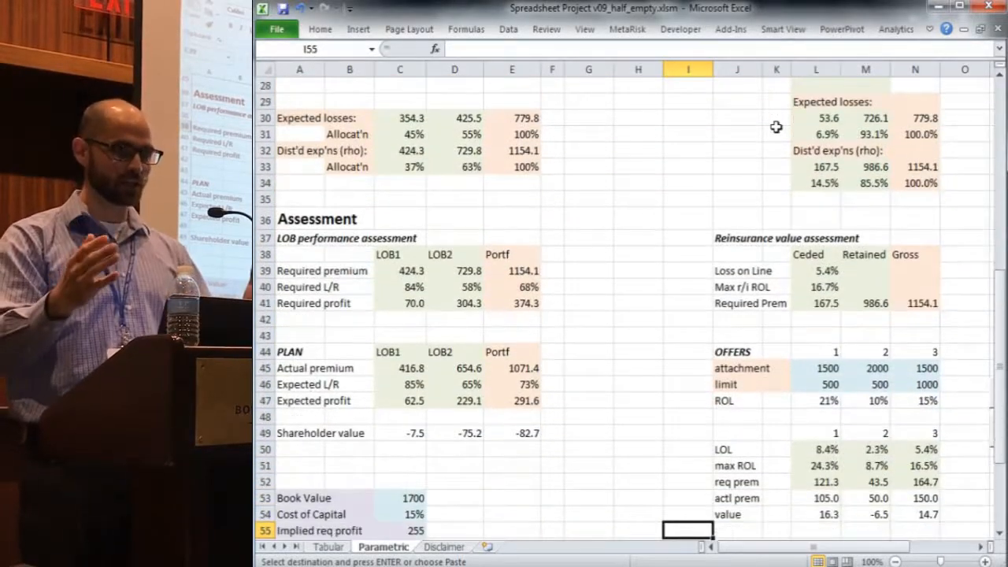
{"action": "key", "text": "ctrl+Down"}
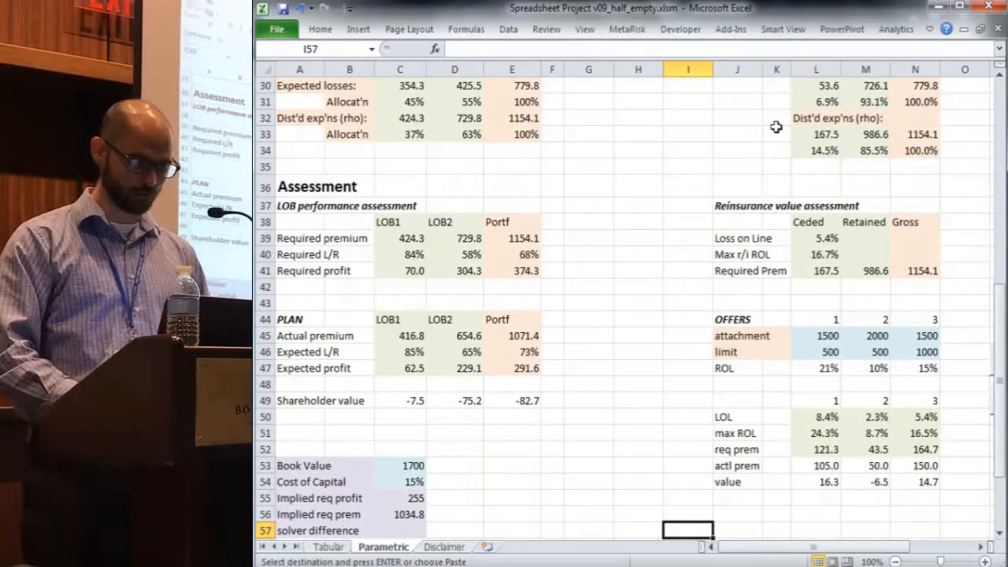
Enter the solver difference formula as implied required premium minus portfolio distorted expectation.
{"action": "key", "text": "Left"}
{"action": "key", "text": "Left"}
{"action": "key", "text": "Left"}
{"action": "key", "text": "Up"}
{"action": "key", "text": "Left"}
{"action": "key", "text": "Left"}
{"action": "key", "text": "Down"}
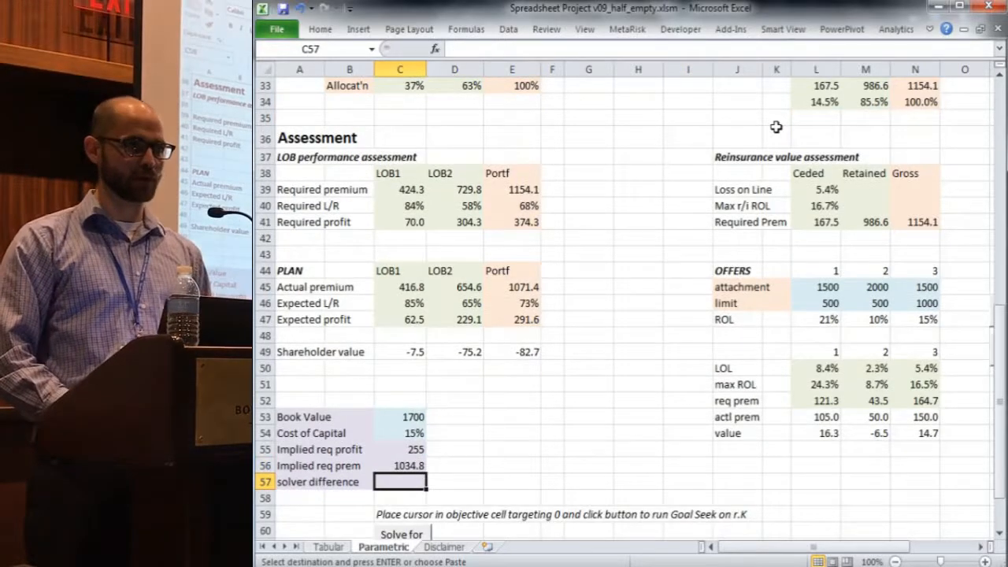
{"action": "type", "text": "="}
{"action": "key", "text": "Up"}
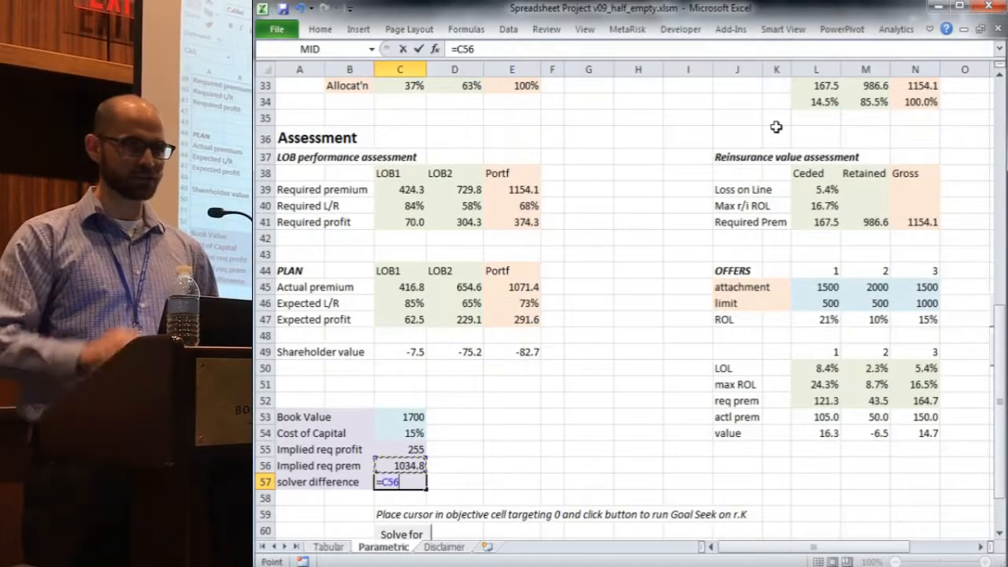
{"action": "type", "text": "-"}
{"action": "key", "text": "Up"}
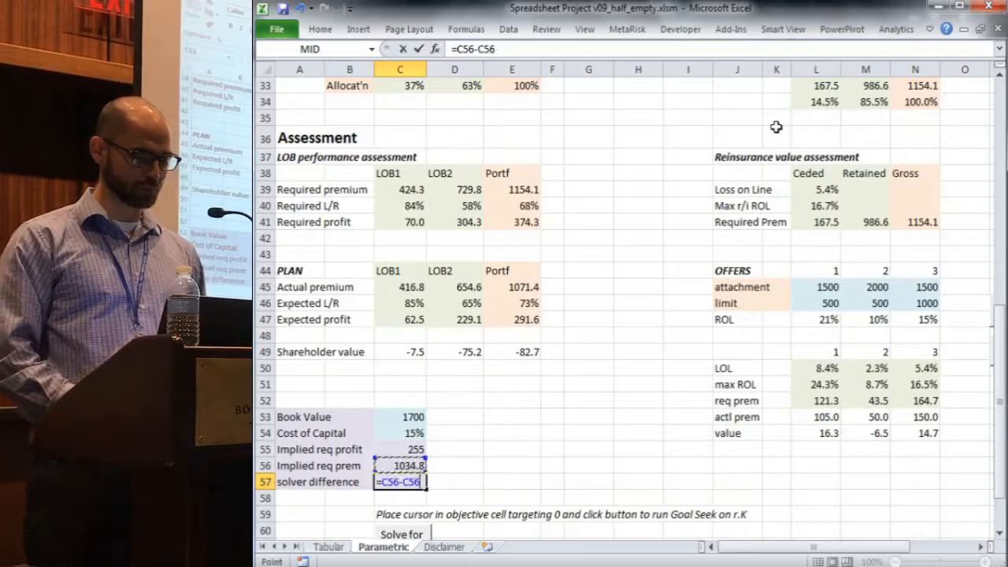
{"action": "key", "text": "Page_Up"}
{"action": "key", "text": "Up"}
{"action": "key", "text": "Up"}
{"action": "key", "text": "Up"}
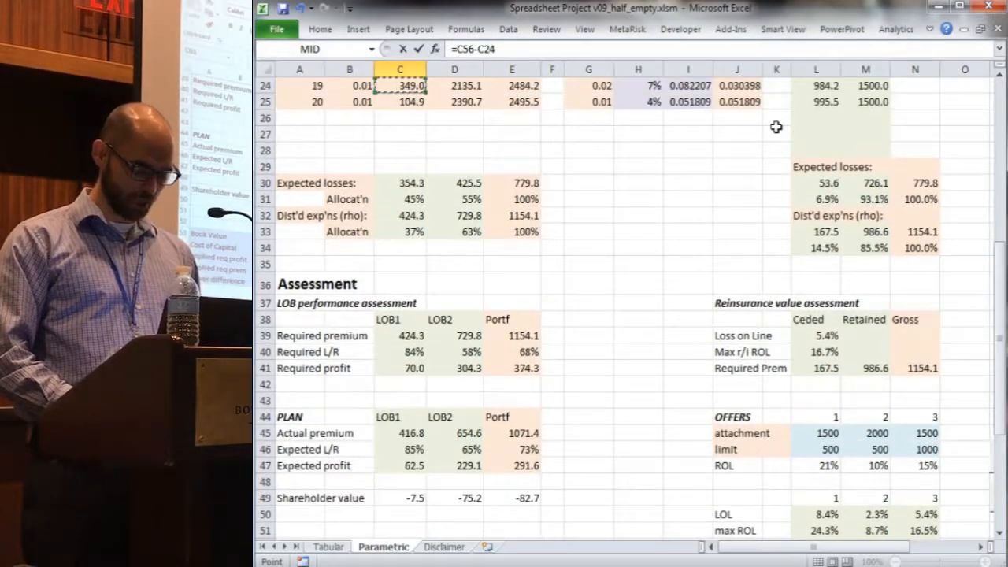
{"action": "key", "text": "Down"}
{"action": "key", "text": "Down"}
{"action": "key", "text": "Down"}
{"action": "key", "text": "Right"}
{"action": "key", "text": "Right"}
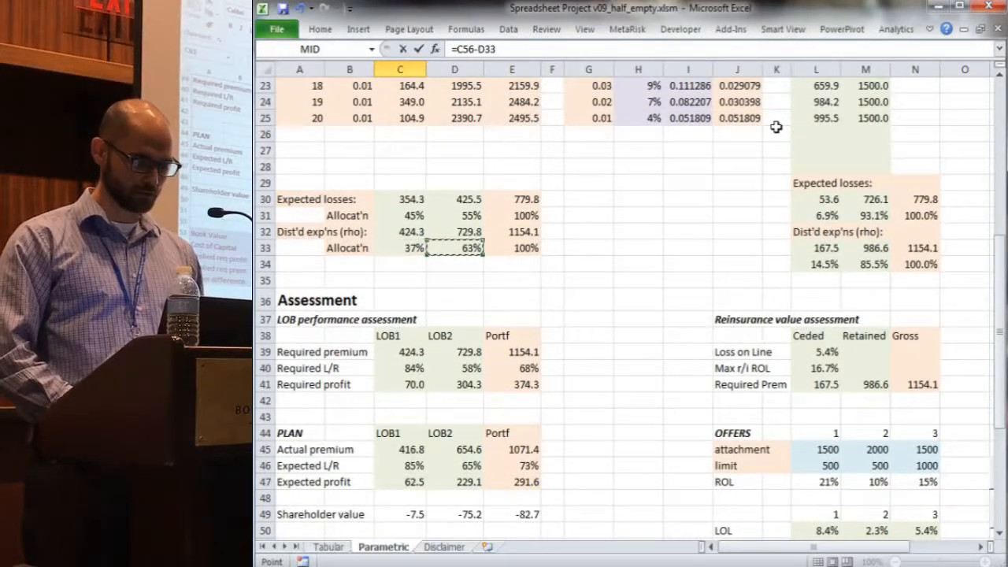
{"action": "key", "text": "Up"}
{"action": "key", "text": "Return"}
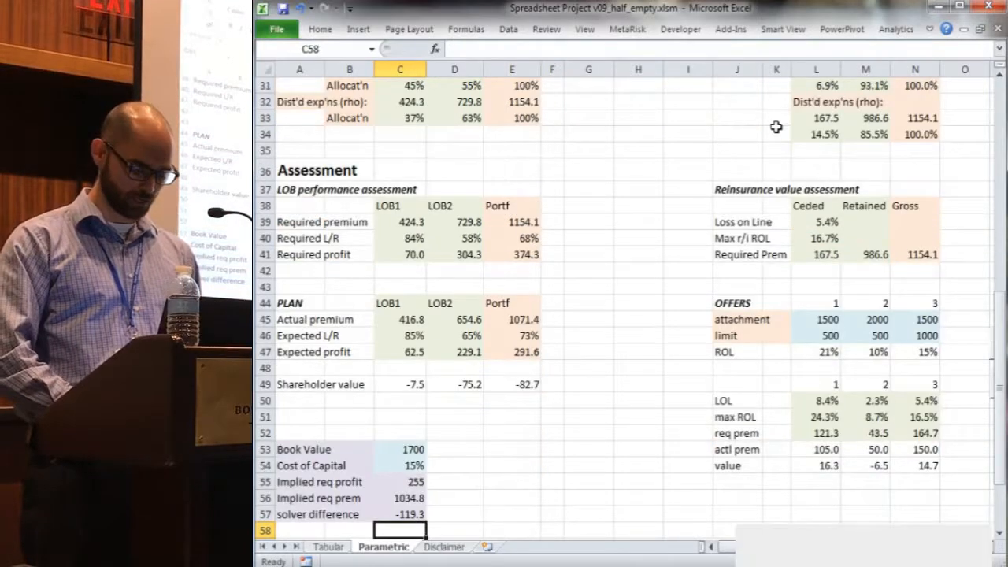
Run 'Solve for r.K' on C57 so the difference reaches 0.0, r.K 132%, premium 1034.8.
{"action": "key", "text": "Down"}
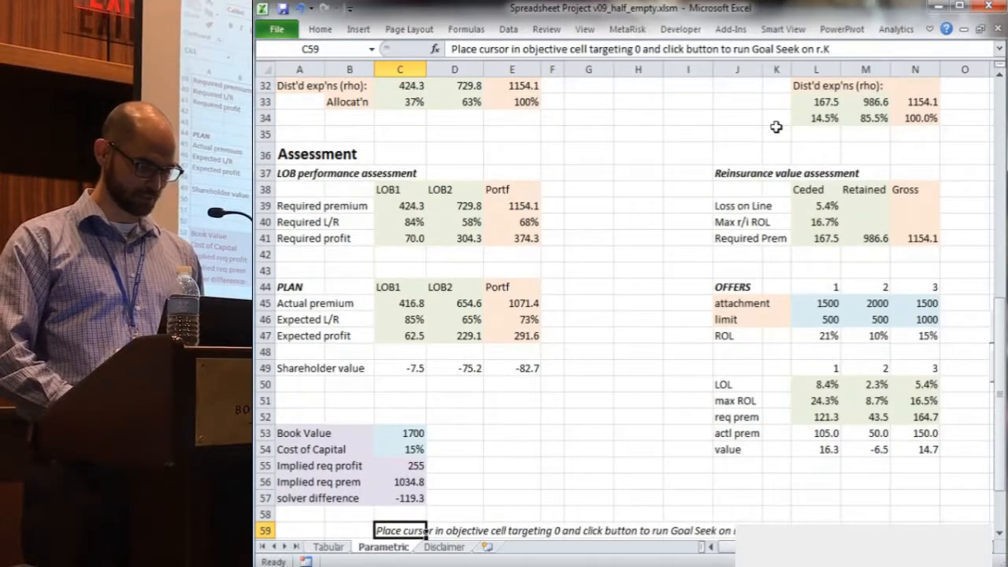
{"action": "key", "text": "Down"}
{"action": "key", "text": "Down"}
{"action": "key", "text": "Down"}
{"action": "key", "text": "Down"}
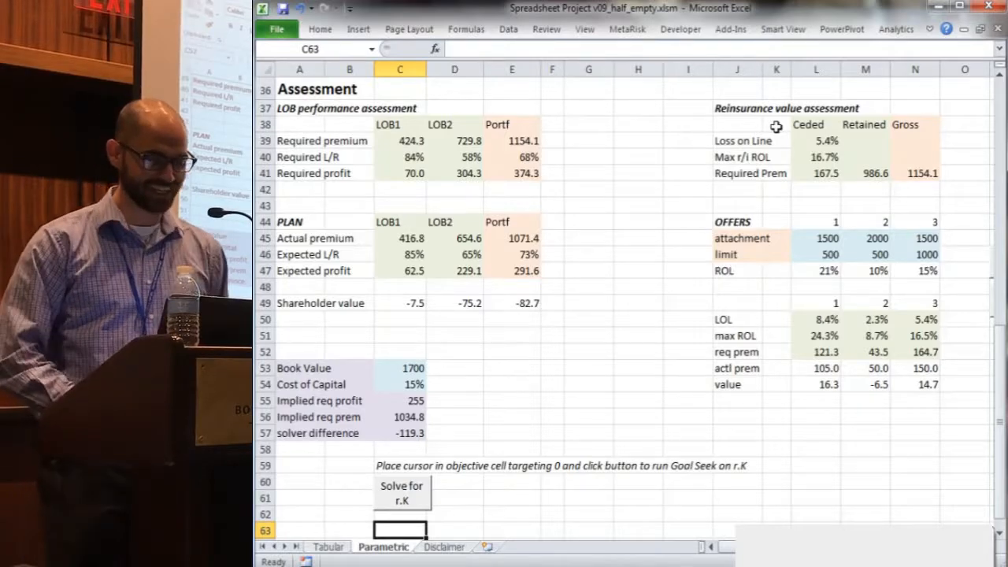
{"action": "key", "text": "Up"}
{"action": "key", "text": "Up"}
{"action": "key", "text": "Up"}
{"action": "key", "text": "Up"}
{"action": "key", "text": "Up"}
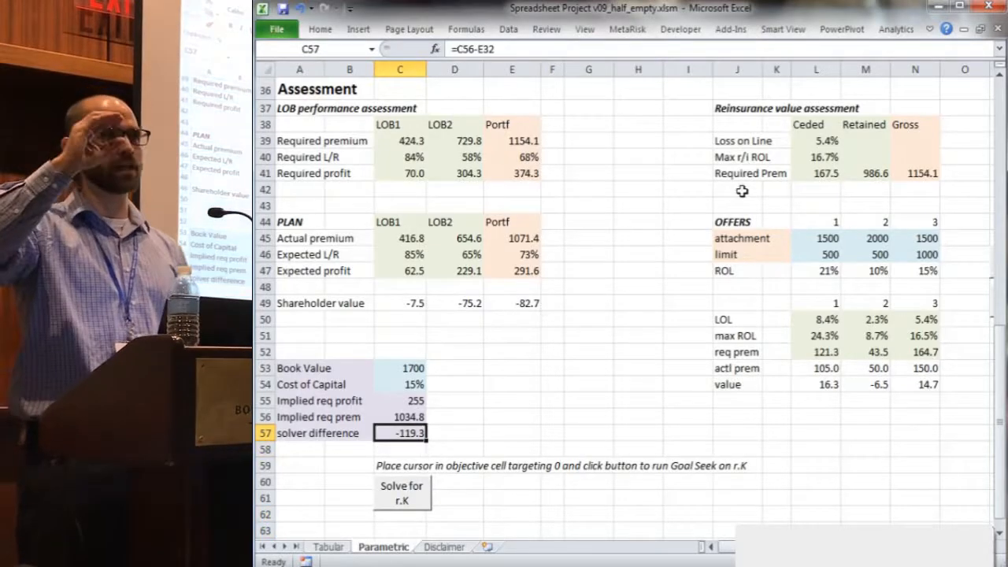
{"action": "left_click", "coordinate": [406, 502]}
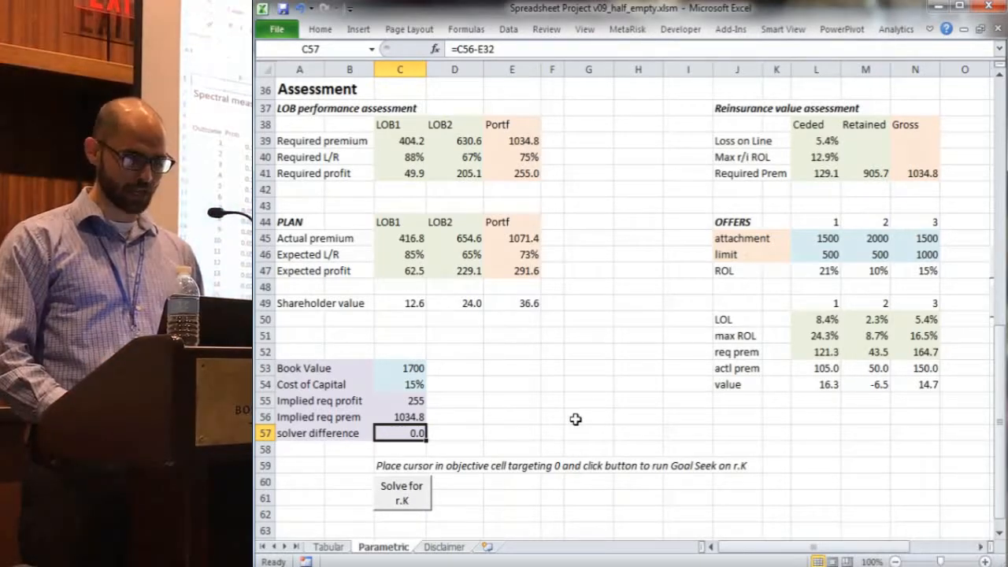
{"action": "key", "text": "ctrl+Home"}
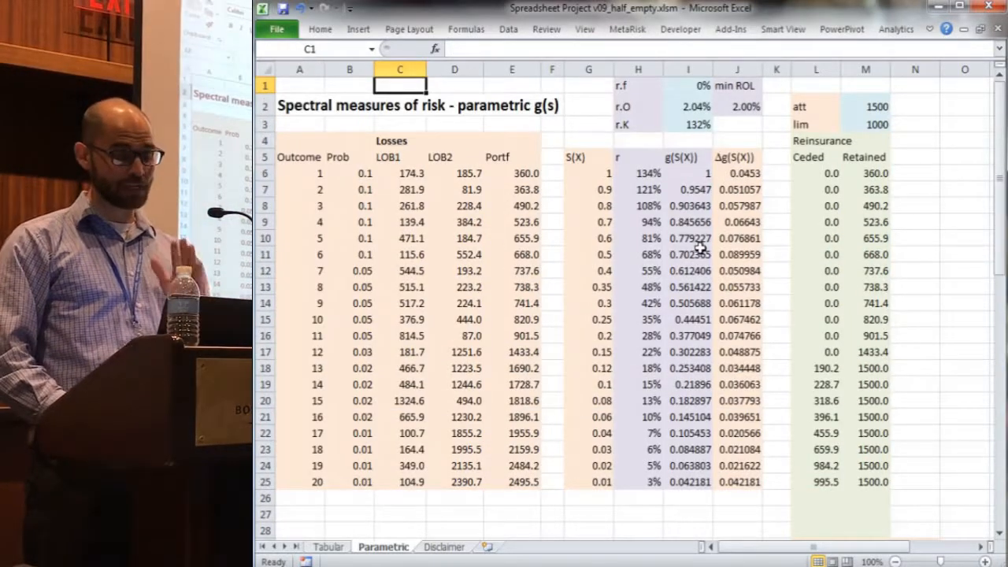
{"action": "left_click", "coordinate": [698, 126]}
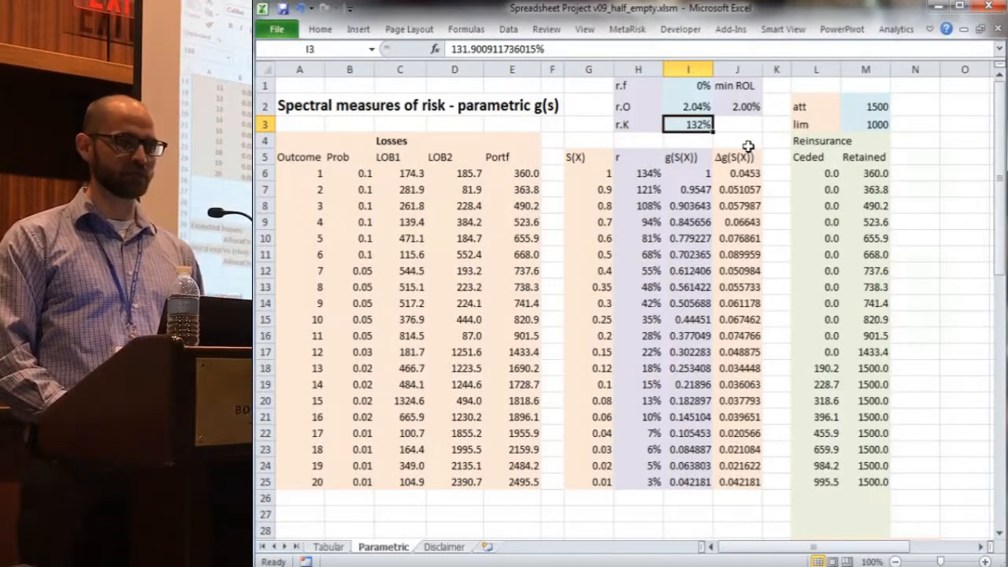
{"action": "key", "text": "Down"}
{"action": "key", "text": "Down"}
{"action": "key", "text": "Down"}
{"action": "key", "text": "Down"}
{"action": "key", "text": "Down"}
{"action": "key", "text": "Down"}
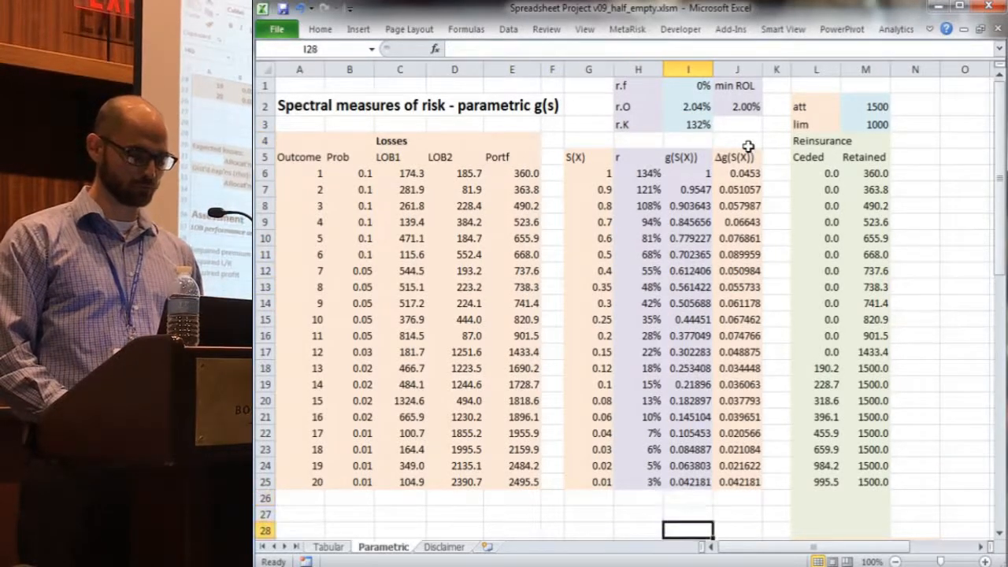
{"action": "key", "text": "Down"}
{"action": "key", "text": "Down"}
{"action": "key", "text": "Down"}
{"action": "key", "text": "Down"}
{"action": "key", "text": "Down"}
{"action": "key", "text": "Down"}
{"action": "key", "text": "Down"}
{"action": "key", "text": "Down"}
{"action": "key", "text": "Down"}
{"action": "key", "text": "Down"}
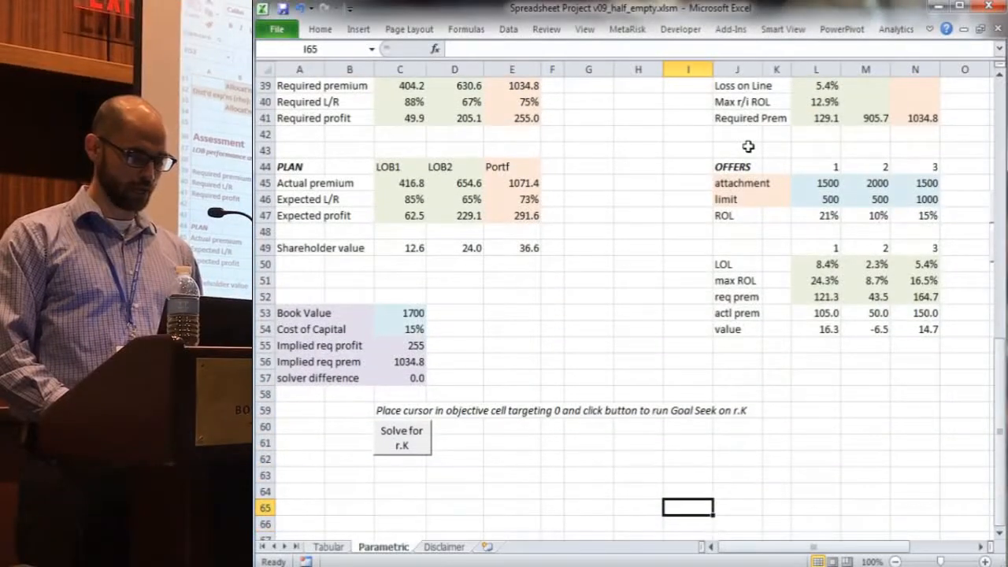
{"action": "key", "text": "Down"}
{"action": "key", "text": "Up"}
{"action": "key", "text": "Up"}
{"action": "key", "text": "Up"}
{"action": "key", "text": "Up"}
{"action": "key", "text": "Up"}
{"action": "key", "text": "Up"}
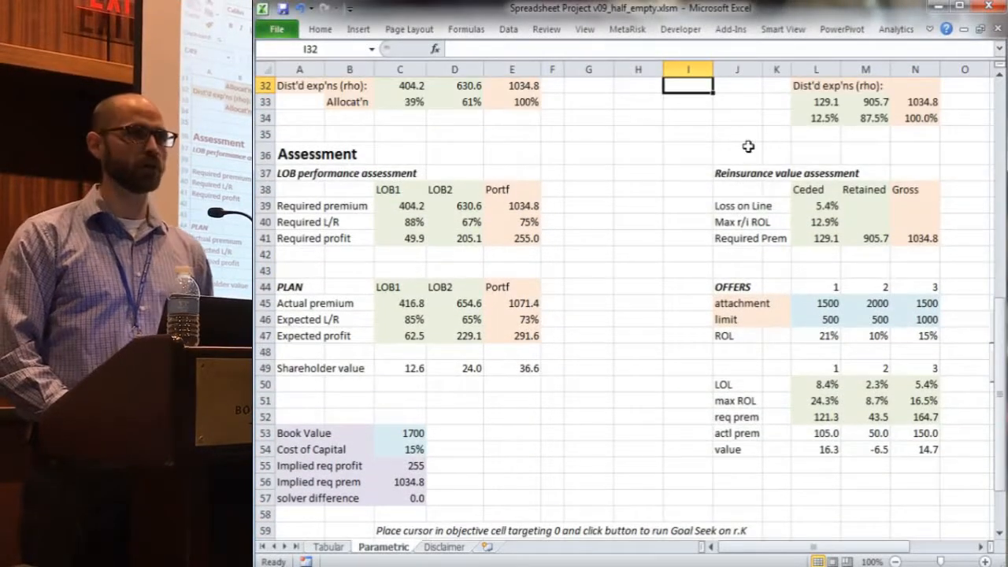
{"action": "key", "text": "Down"}
{"action": "key", "text": "Down"}
{"action": "key", "text": "Down"}
{"action": "key", "text": "Down"}
{"action": "key", "text": "Left"}
{"action": "key", "text": "Left"}
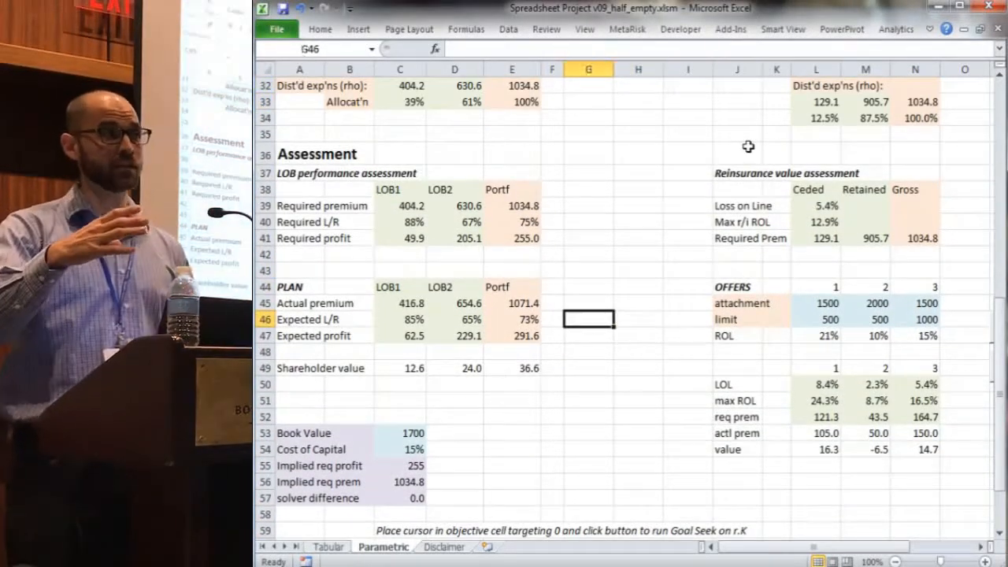
{"action": "key", "text": "Left"}
{"action": "key", "text": "Left"}
{"action": "key", "text": "Left"}
{"action": "key", "text": "Down"}
{"action": "key", "text": "Down"}
{"action": "key", "text": "Down"}
{"action": "key", "text": "shift+Right"}
{"action": "key", "text": "shift+Right"}
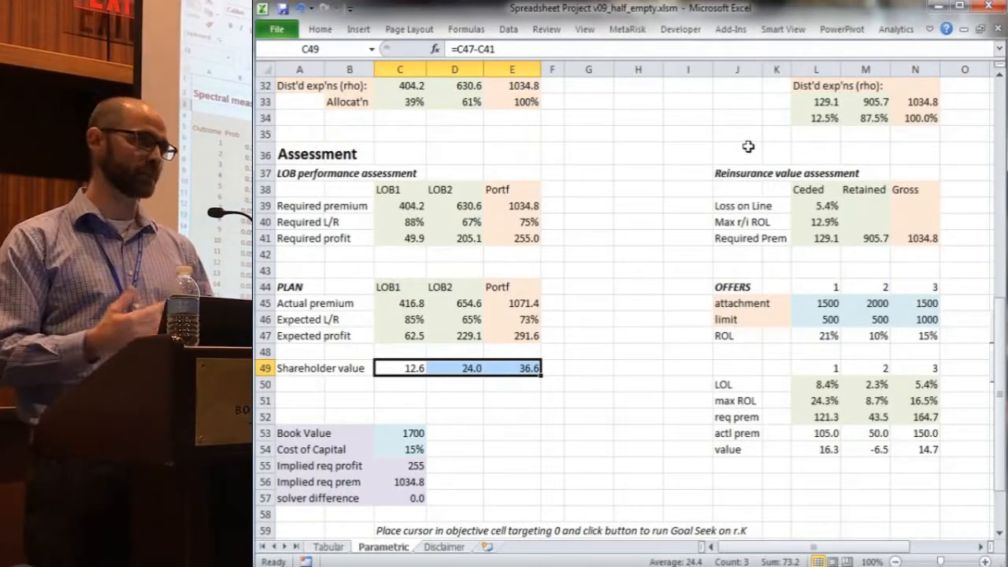
Review the three offers' value results 16.3, -6.5, 14.7 in the Assessment section.
{"action": "key", "text": "Page_Up"}
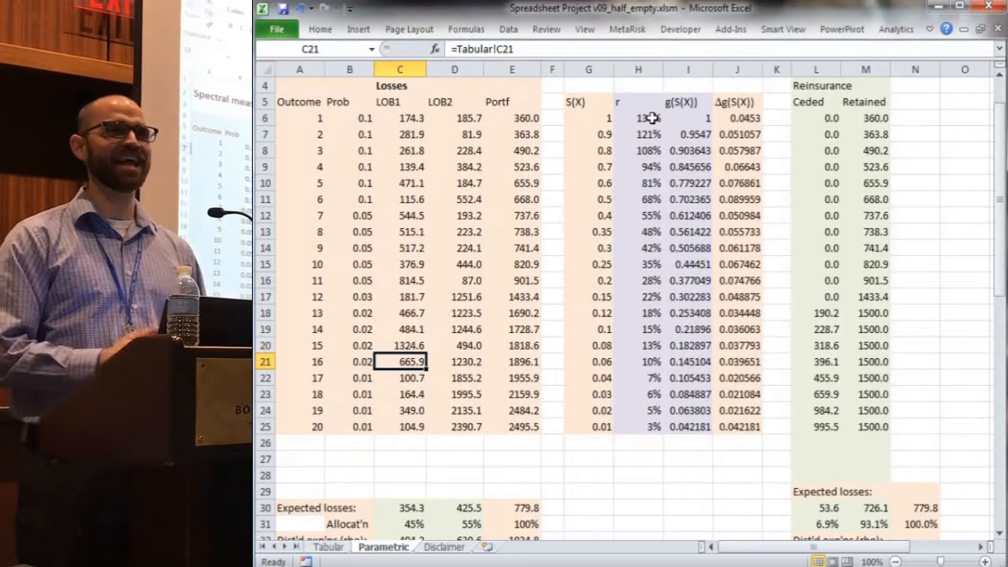
{"action": "key", "text": "Page_Down"}
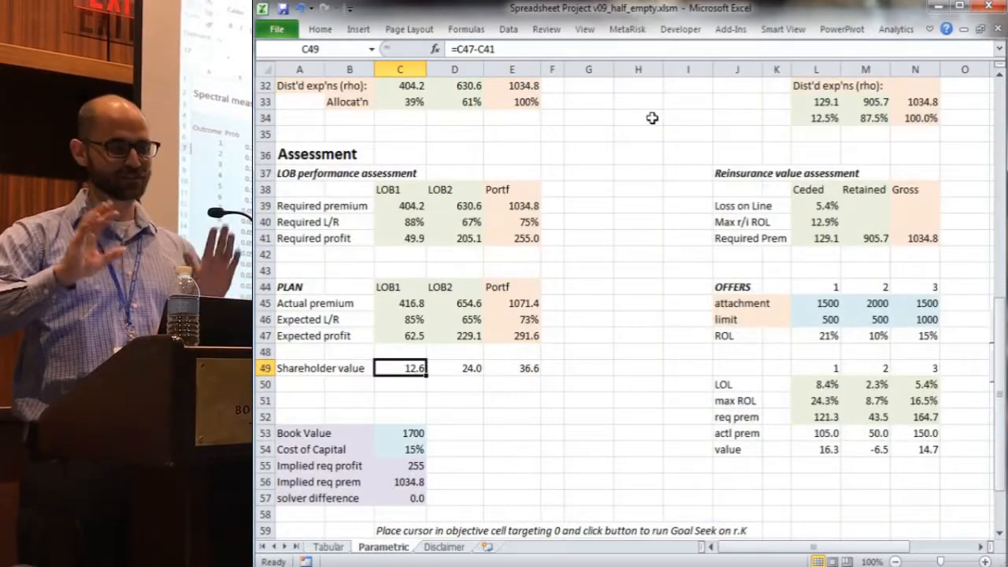
{"action": "key", "text": "Right"}
{"action": "key", "text": "ctrl+Right"}
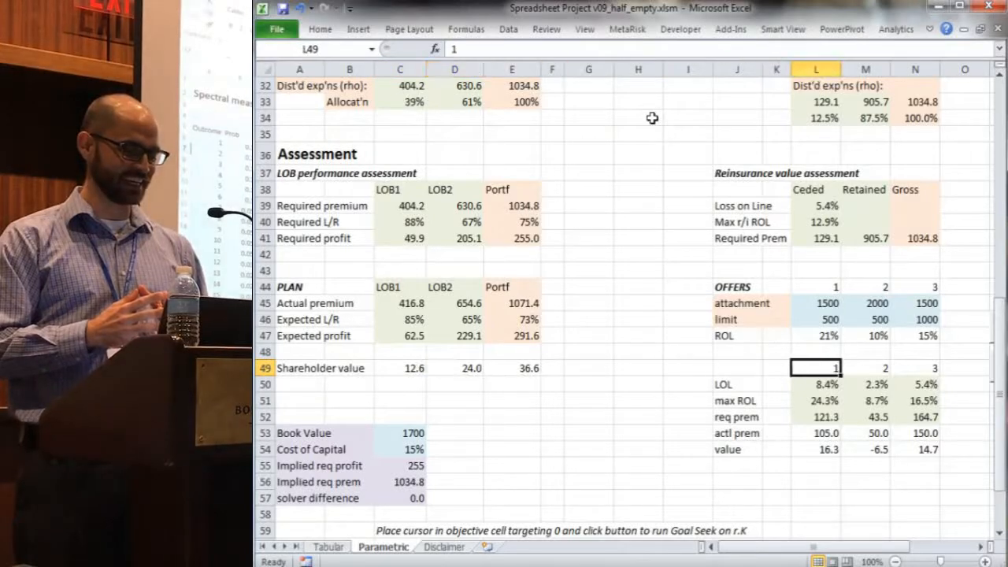
{"action": "key", "text": "ctrl+Right"}
{"action": "key", "text": "Right"}
{"action": "key", "text": "Right"}
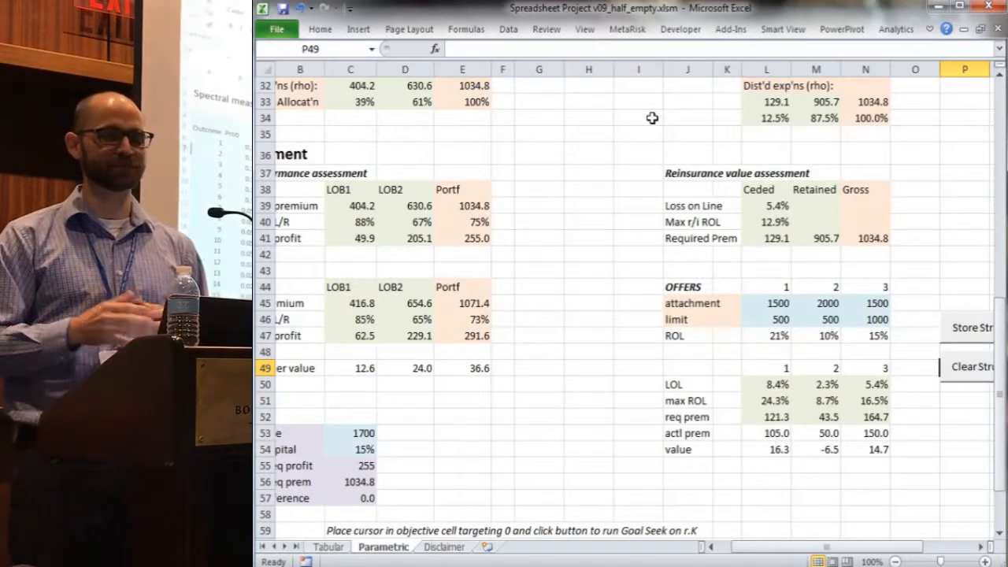
{"action": "key", "text": "Down"}
{"action": "key", "text": "Down"}
{"action": "key", "text": "Down"}
{"action": "key", "text": "Down"}
{"action": "key", "text": "ctrl+Left"}
{"action": "key", "text": "Up"}
{"action": "key", "text": "Up"}
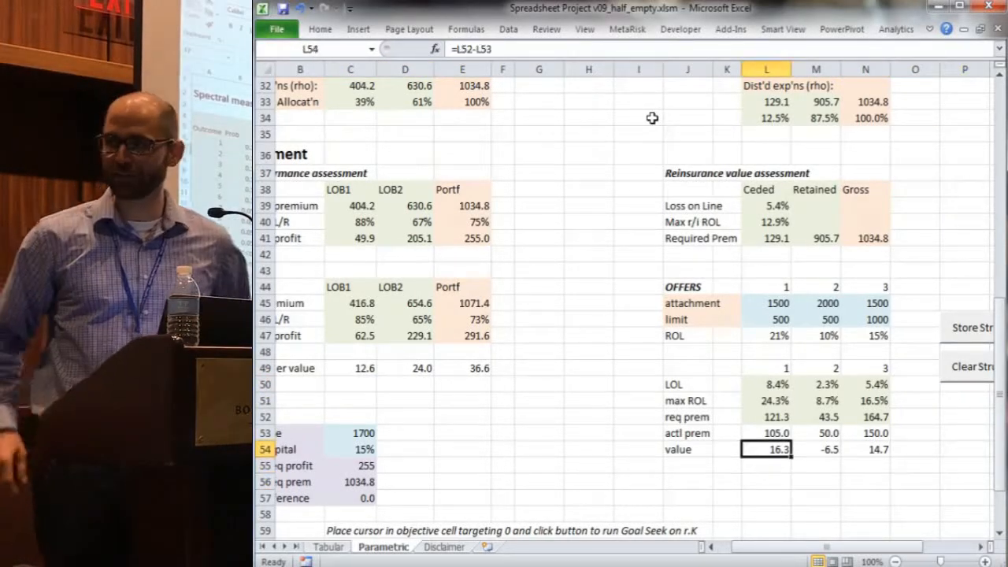
{"action": "key", "text": "shift+Right"}
{"action": "key", "text": "shift+Right"}
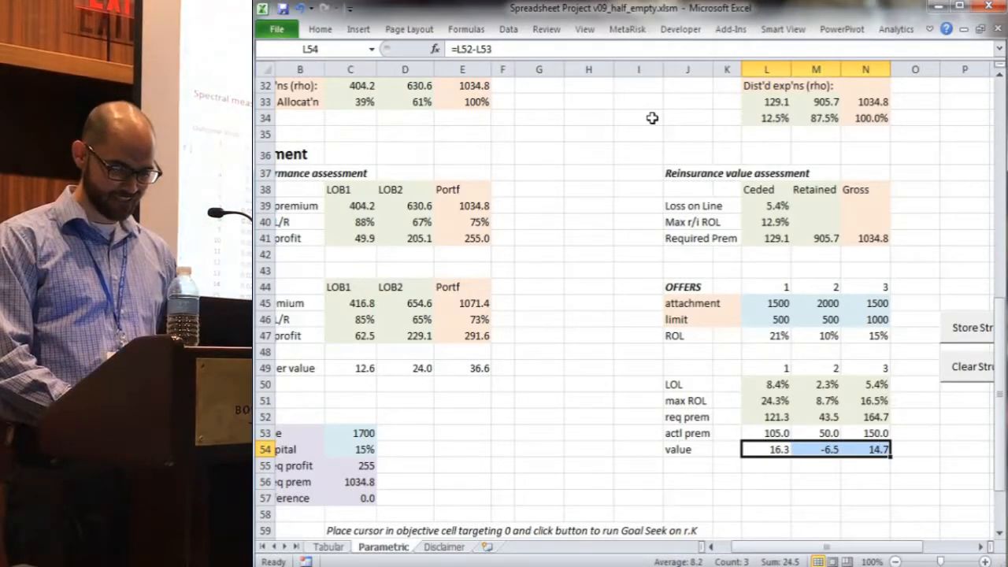
{"action": "key", "text": "Up"}
{"action": "key", "text": "Up"}
Insert a new empty column at K, right after the Δg(S(X)) column.
{"action": "key", "text": "ctrl+Up"}
{"action": "key", "text": "ctrl+Up"}
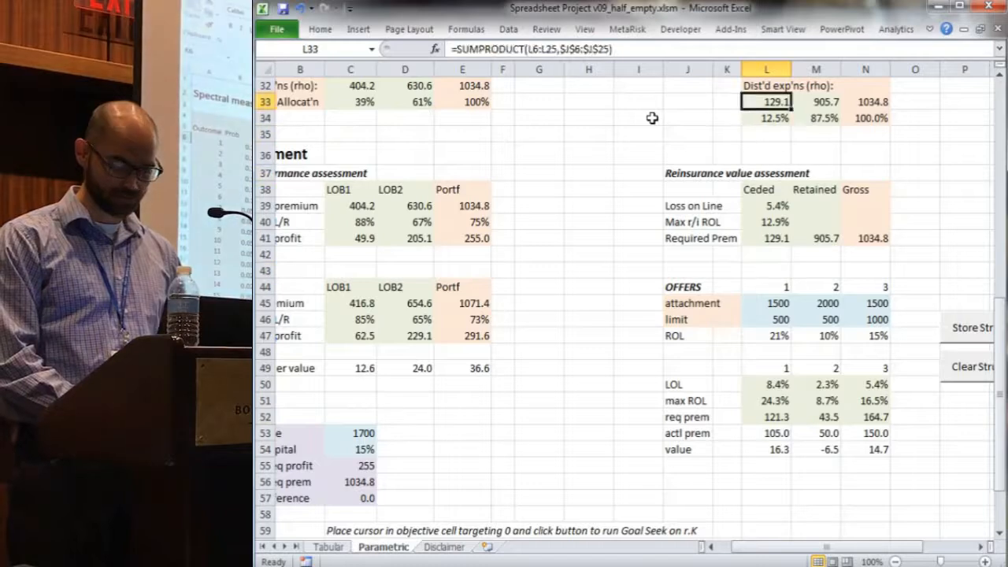
{"action": "key", "text": "ctrl+Up"}
{"action": "key", "text": "ctrl+Up"}
{"action": "key", "text": "Up"}
{"action": "key", "text": "Left"}
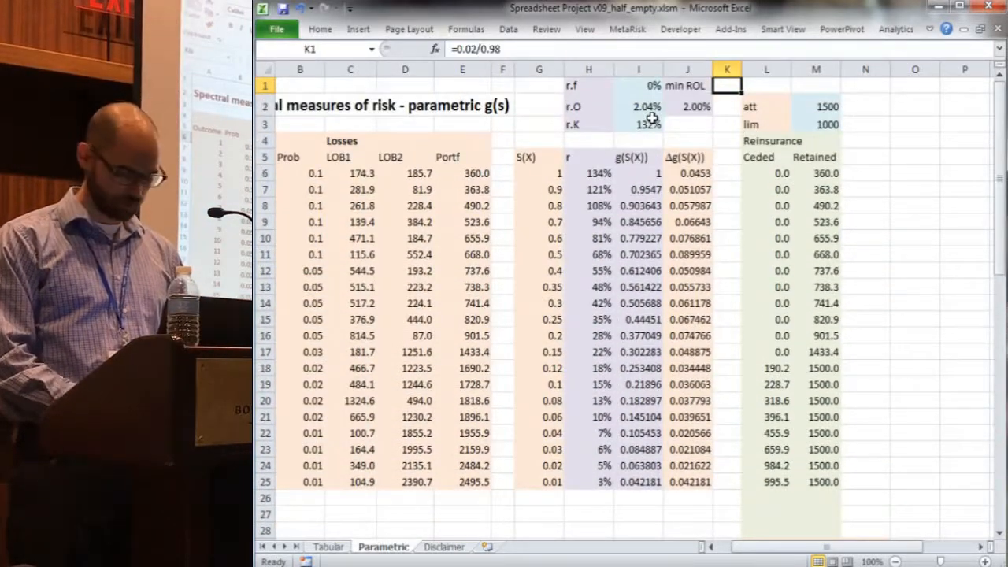
{"action": "key", "text": "alt+i"}
{"action": "key", "text": "c"}
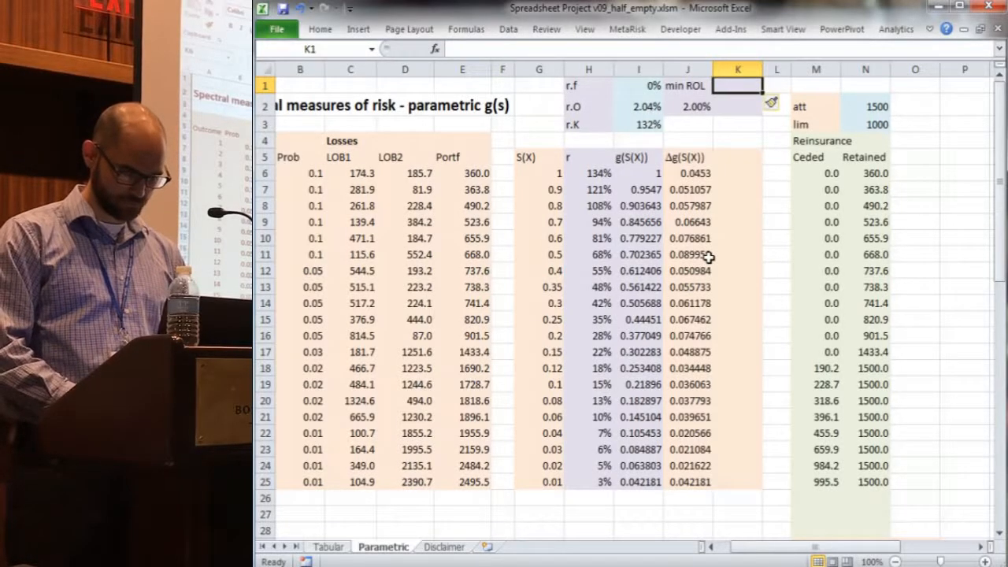
Enter =J6/B6 in K6, dividing outcome 1's Δg by its probability (0.453).
{"action": "key", "text": "Down"}
{"action": "key", "text": "Down"}
{"action": "key", "text": "Down"}
{"action": "key", "text": "Down"}
{"action": "key", "text": "Down"}
{"action": "type", "text": "="}
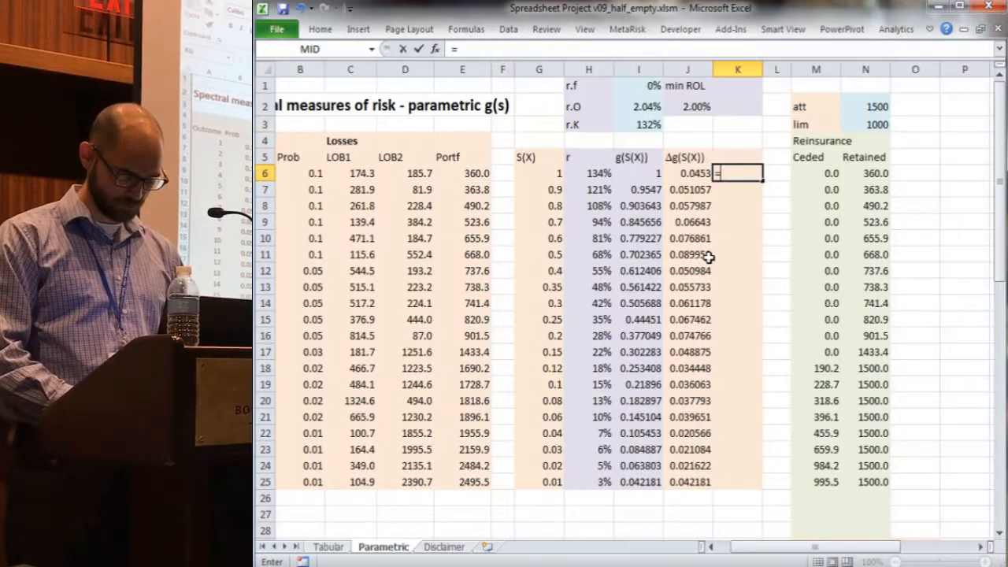
{"action": "type", "text": "J6/"}
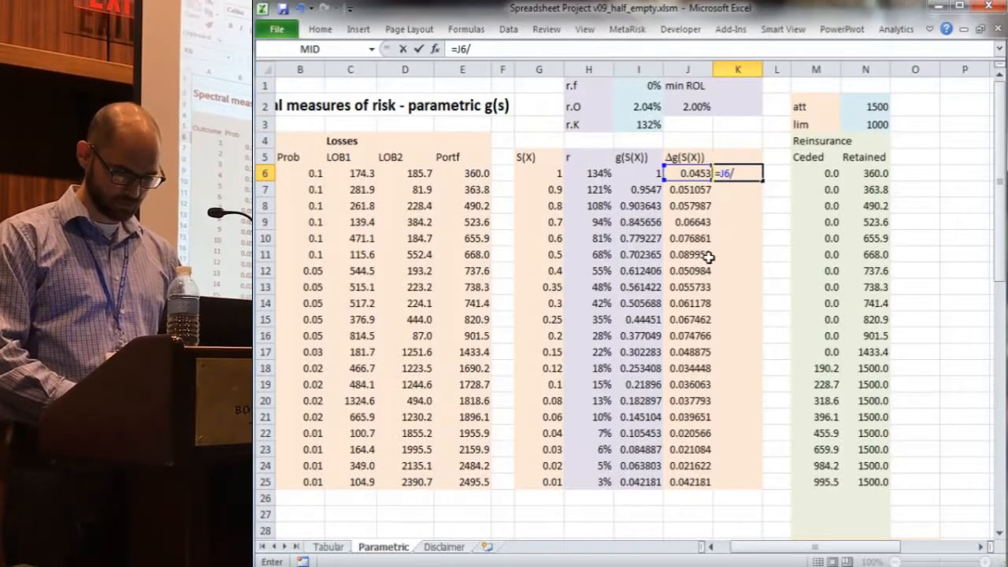
{"action": "type", "text": "J6"}
{"action": "key", "text": "Home"}
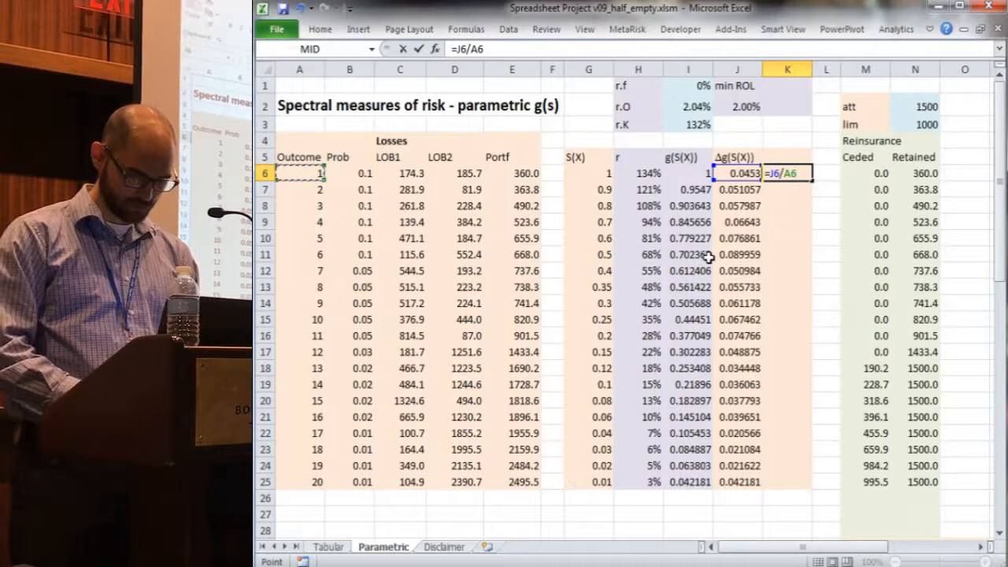
{"action": "key", "text": "Right"}
{"action": "key", "text": "Return"}
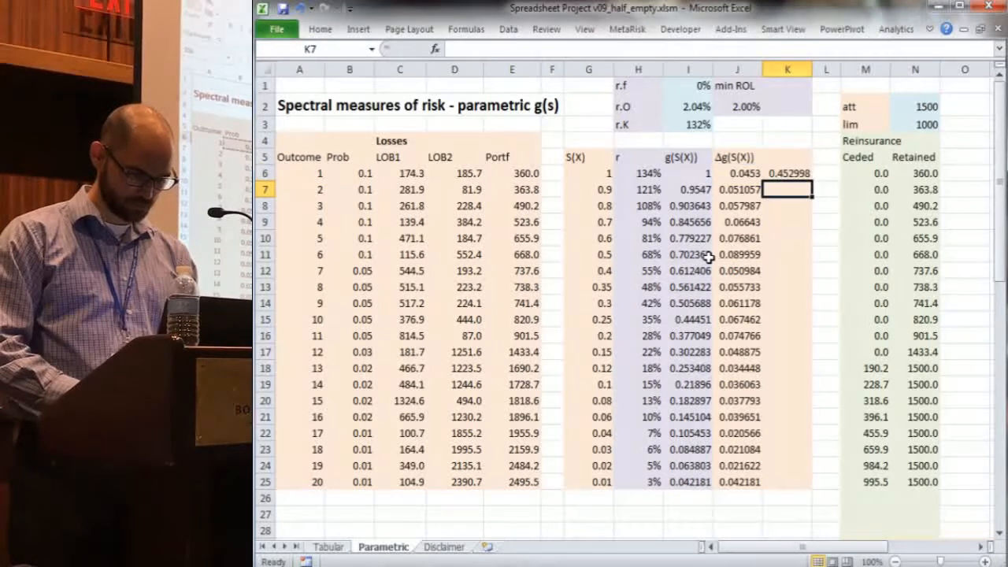
Fill the formula down K7:K25 for all twenty outcomes, ending at 4.218.
{"action": "key", "text": "Up"}
{"action": "key", "text": "ctrl+c"}
{"action": "key", "text": "shift+Down"}
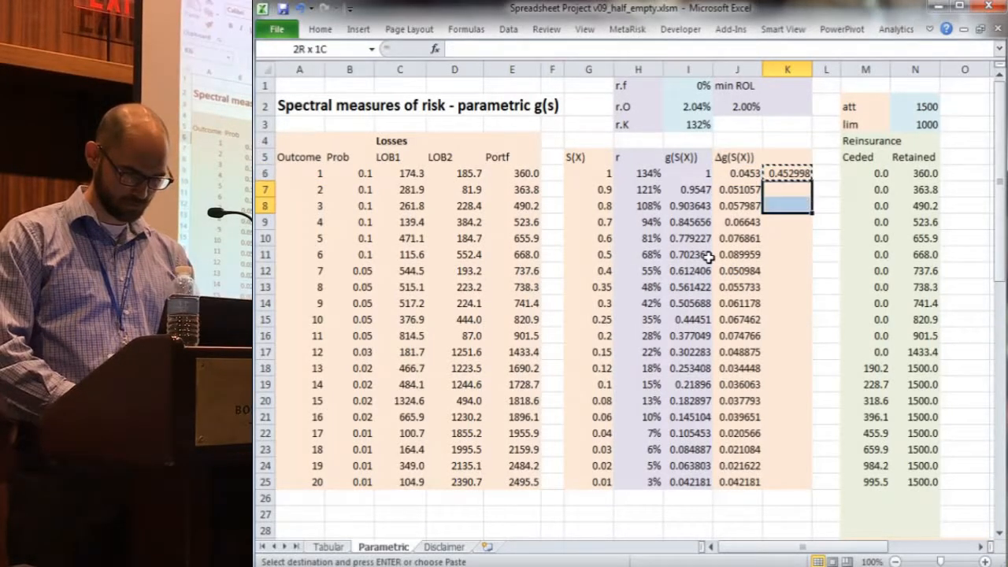
{"action": "key", "text": "shift+Down"}
{"action": "key", "text": "shift+Down"}
{"action": "key", "text": "shift+Down"}
{"action": "key", "text": "shift+Down"}
{"action": "key", "text": "shift+Down"}
{"action": "key", "text": "shift+Down"}
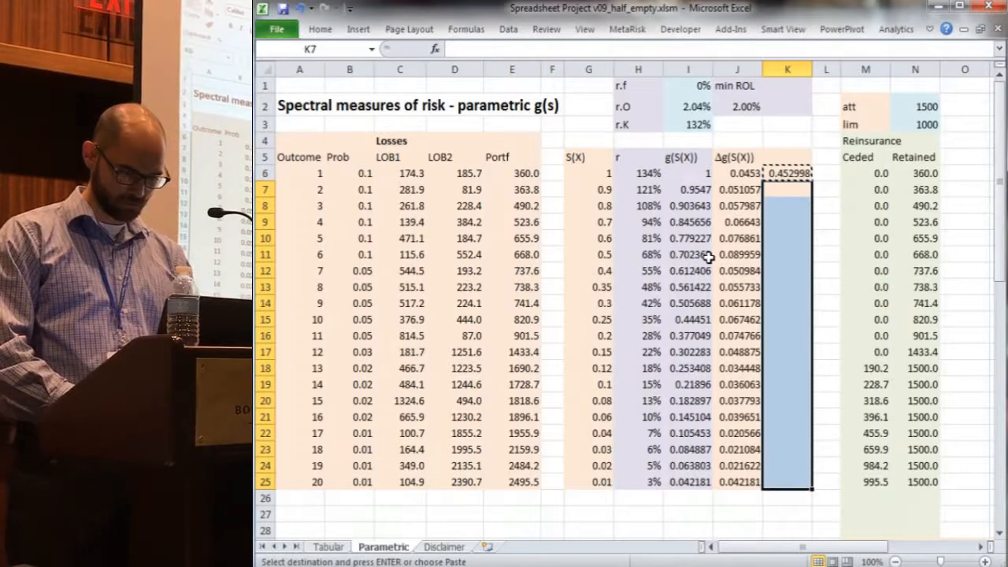
{"action": "key", "text": "ctrl+v"}
{"action": "key", "text": "Up"}
{"action": "key", "text": "shift+Down"}
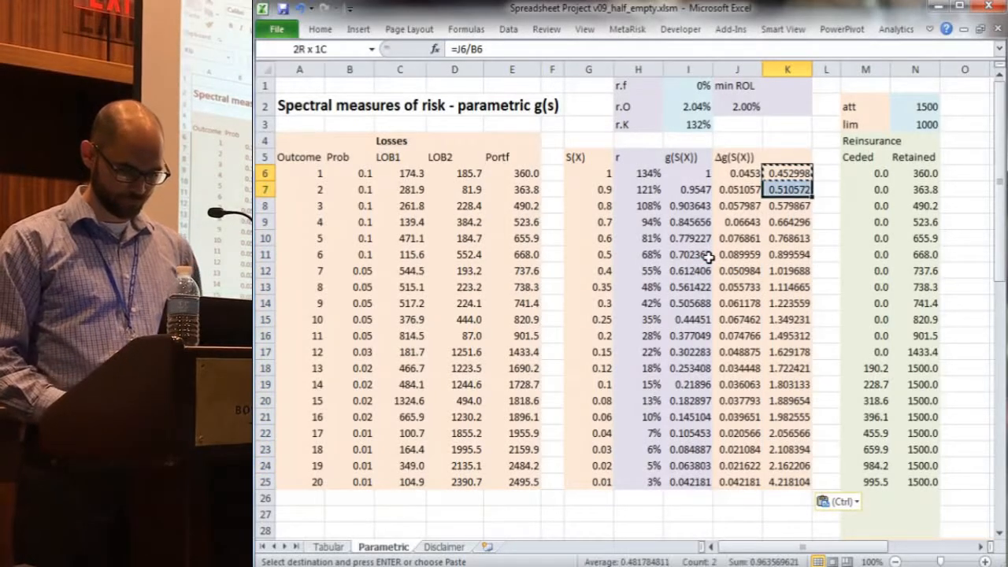
{"action": "key", "text": "shift+Down"}
{"action": "key", "text": "shift+Down"}
{"action": "key", "text": "shift+Down"}
{"action": "key", "text": "shift+Down"}
{"action": "key", "text": "shift+Down"}
{"action": "key", "text": "shift+Down"}
{"action": "key", "text": "shift+Down"}
{"action": "key", "text": "shift+Down"}
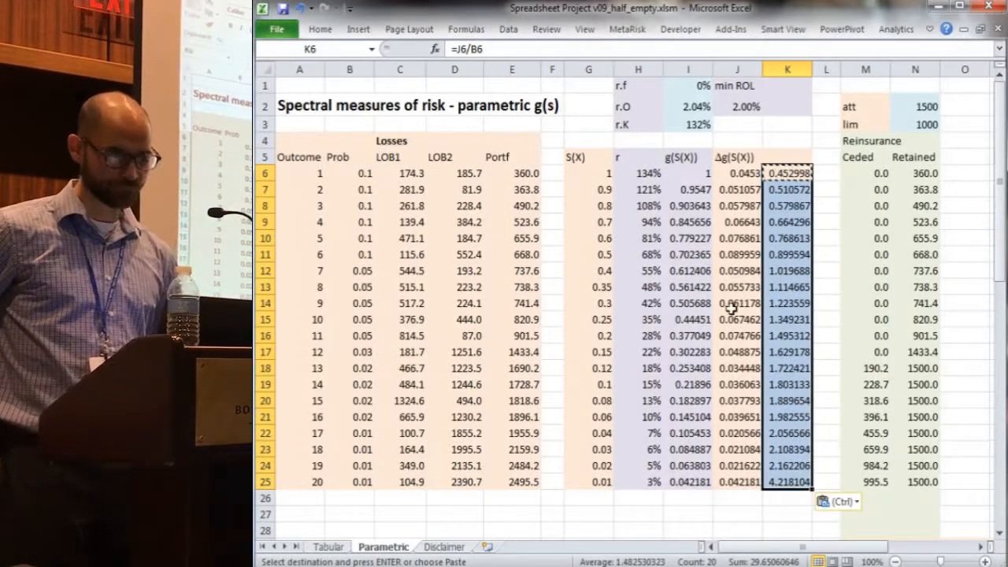